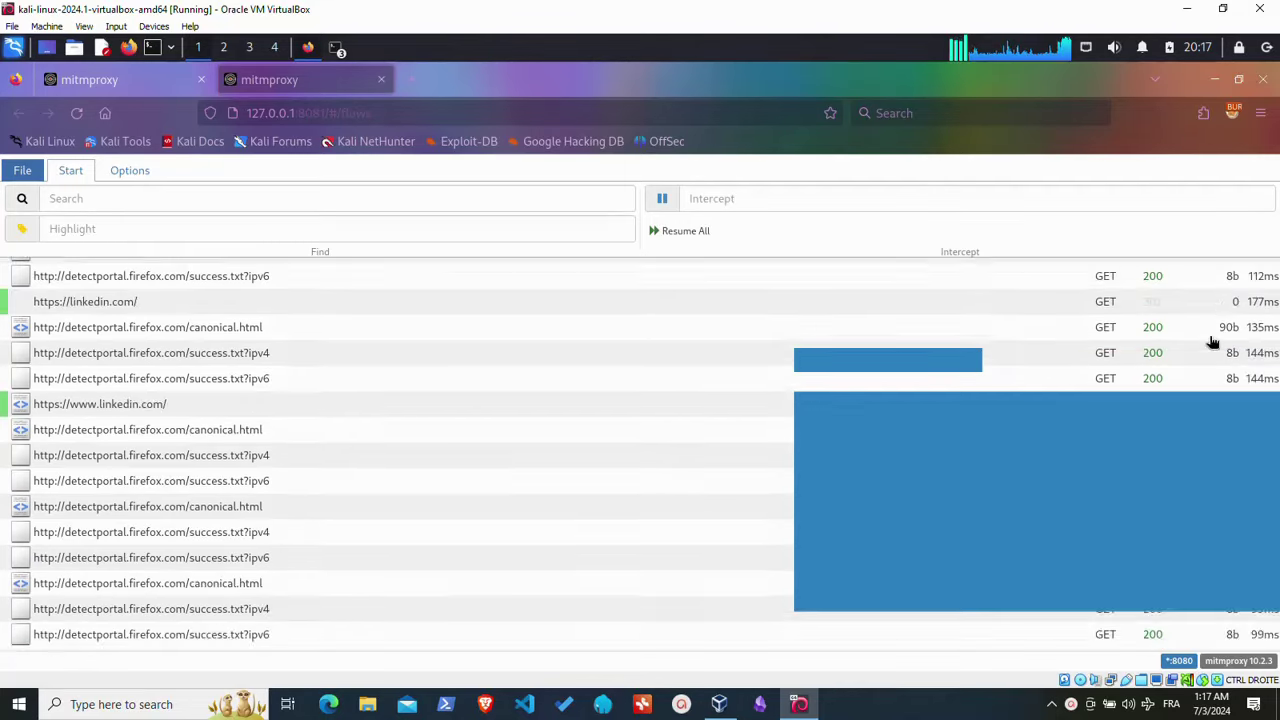
Filter the flows by 'linked' and open the LinkedIn login-submit POST request
left_click(130, 196)
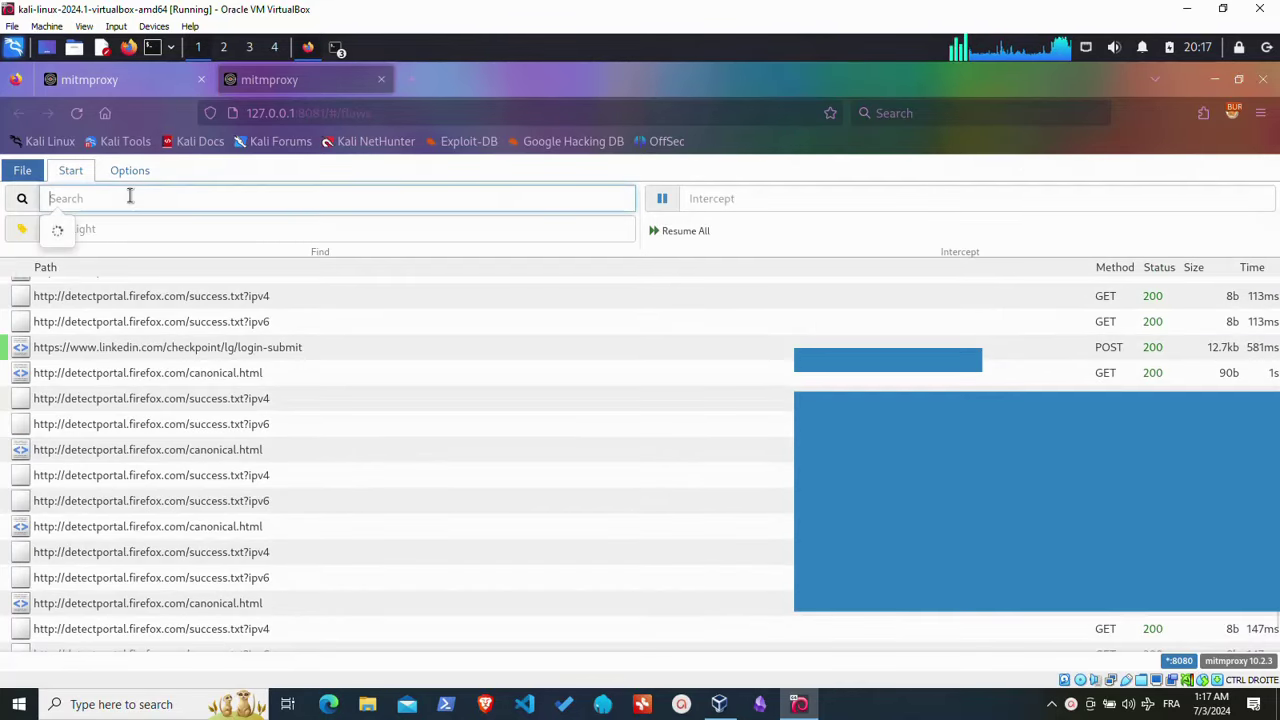
type("linked")
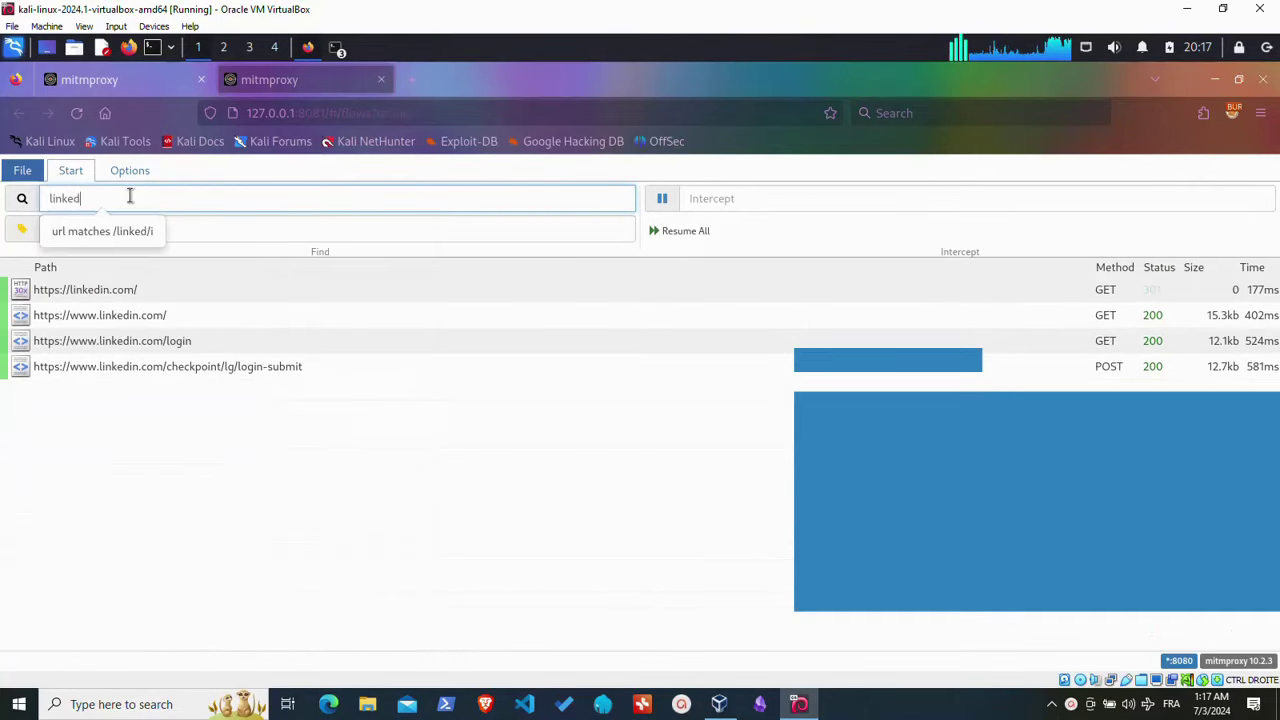
left_click(218, 370)
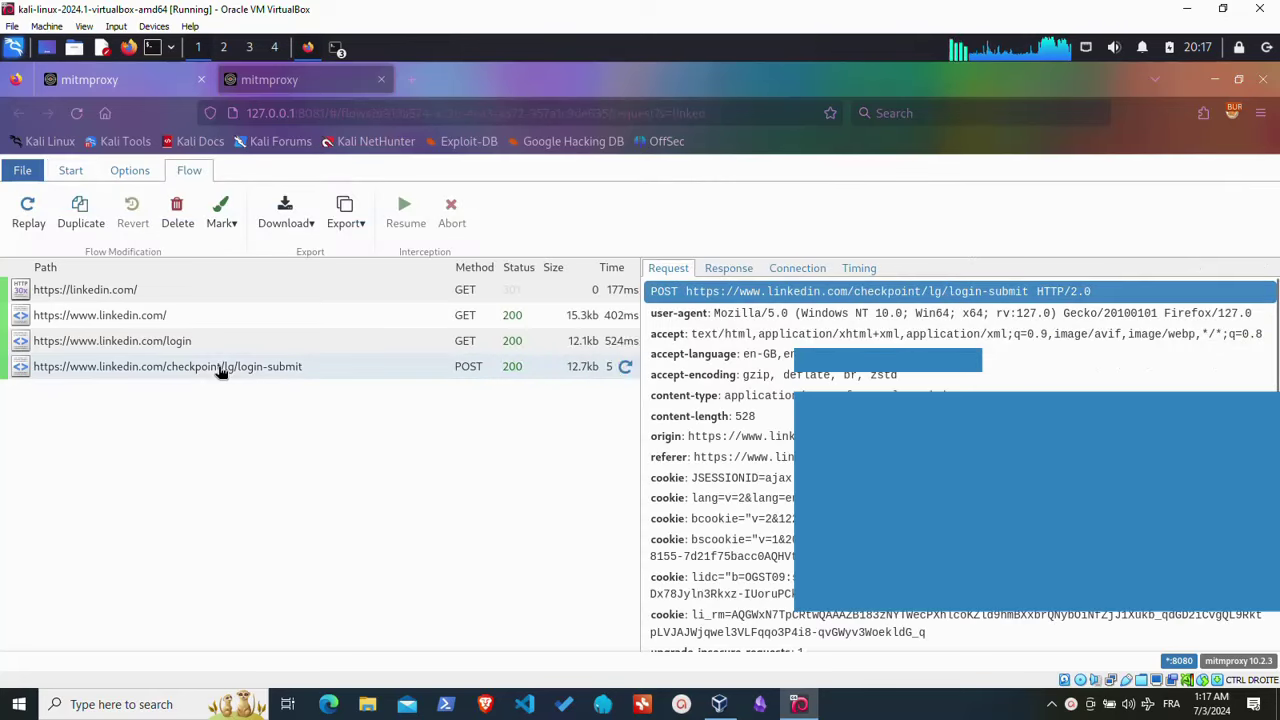
Highlight the plaintext password and email values in the request's URLEncoded form
scroll(960, 460, "down", 10)
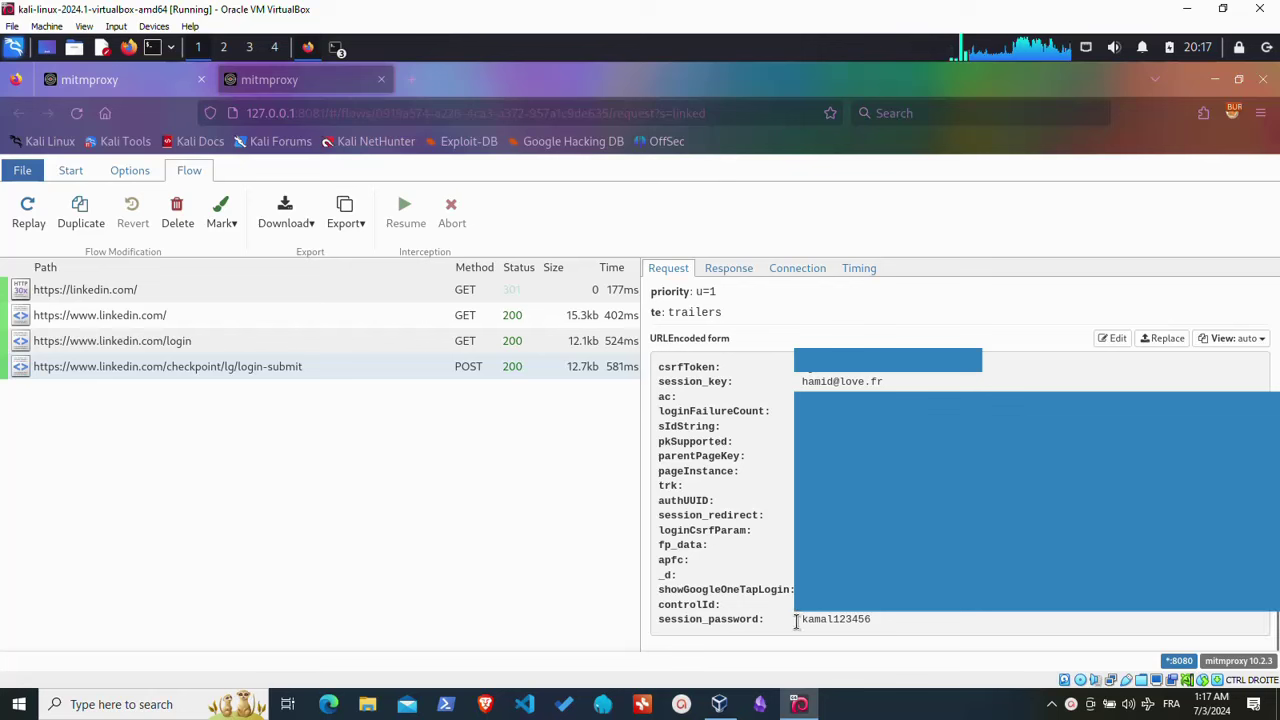
left_click_drag(801, 620, 880, 632)
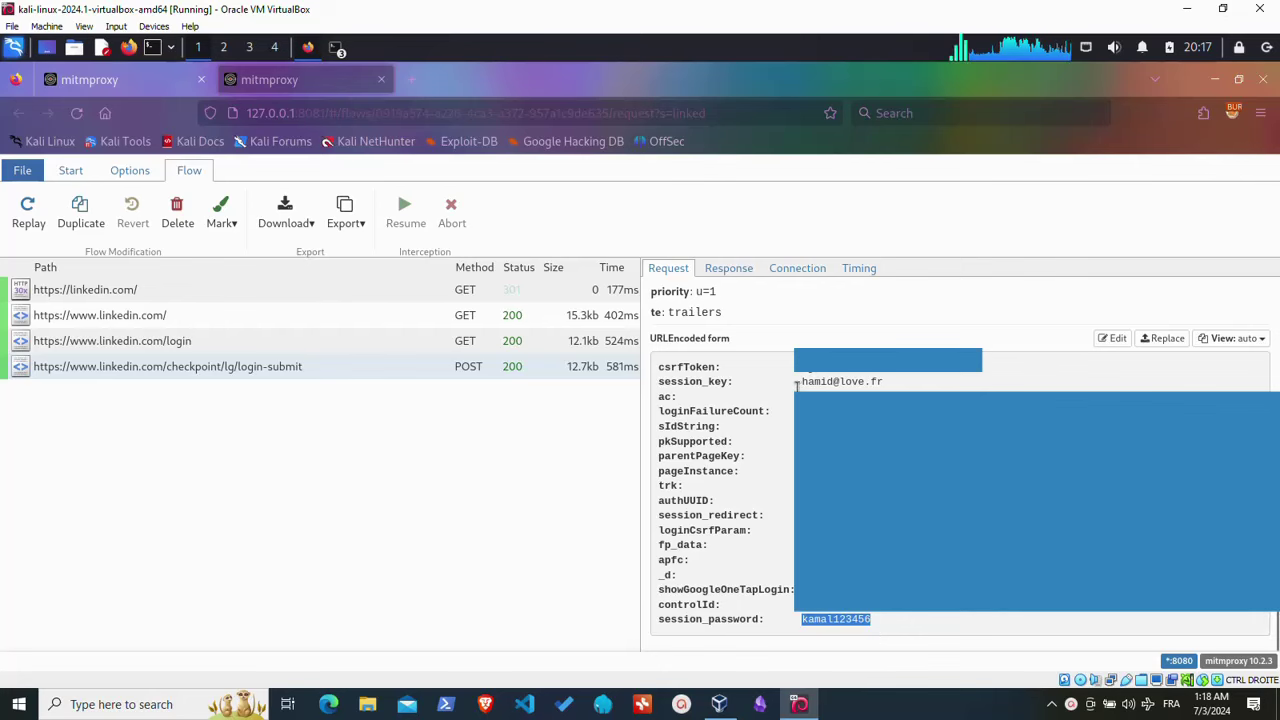
left_click_drag(799, 382, 922, 383)
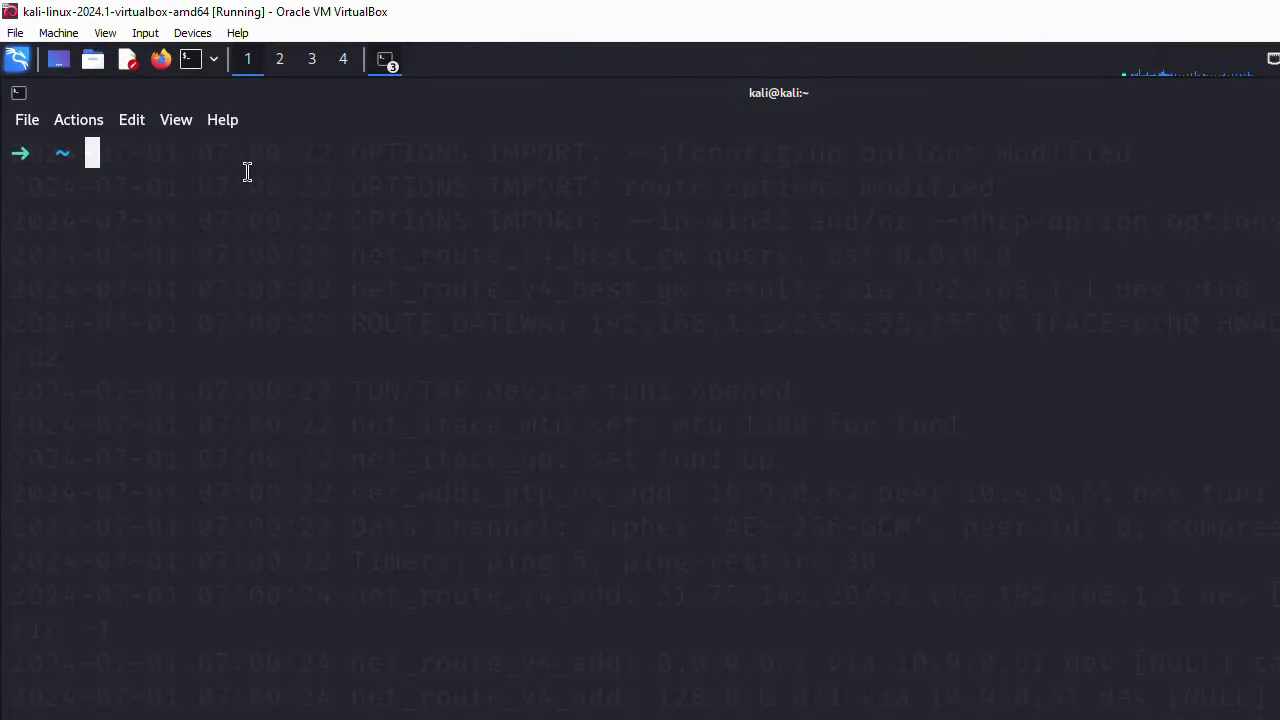
Check that mitmproxy is version 10.2.3, clear the screen, and launch mitmproxy
type("mitm")
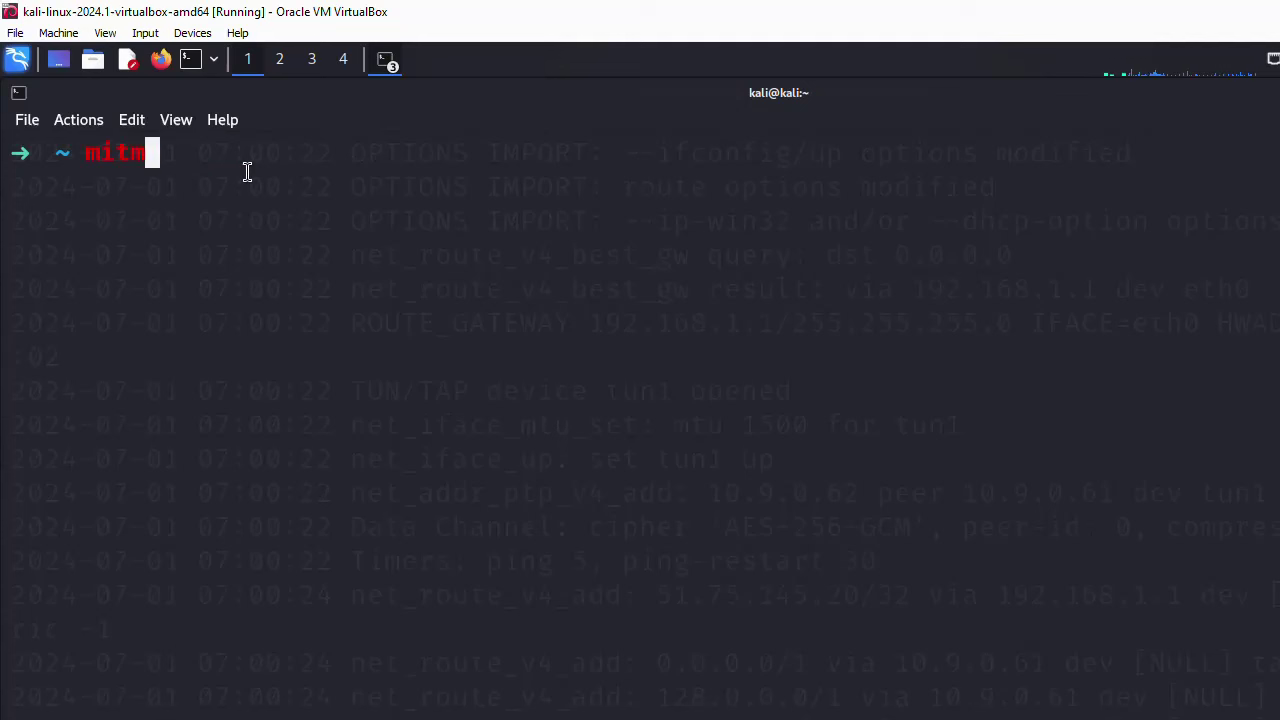
type("proxy ")
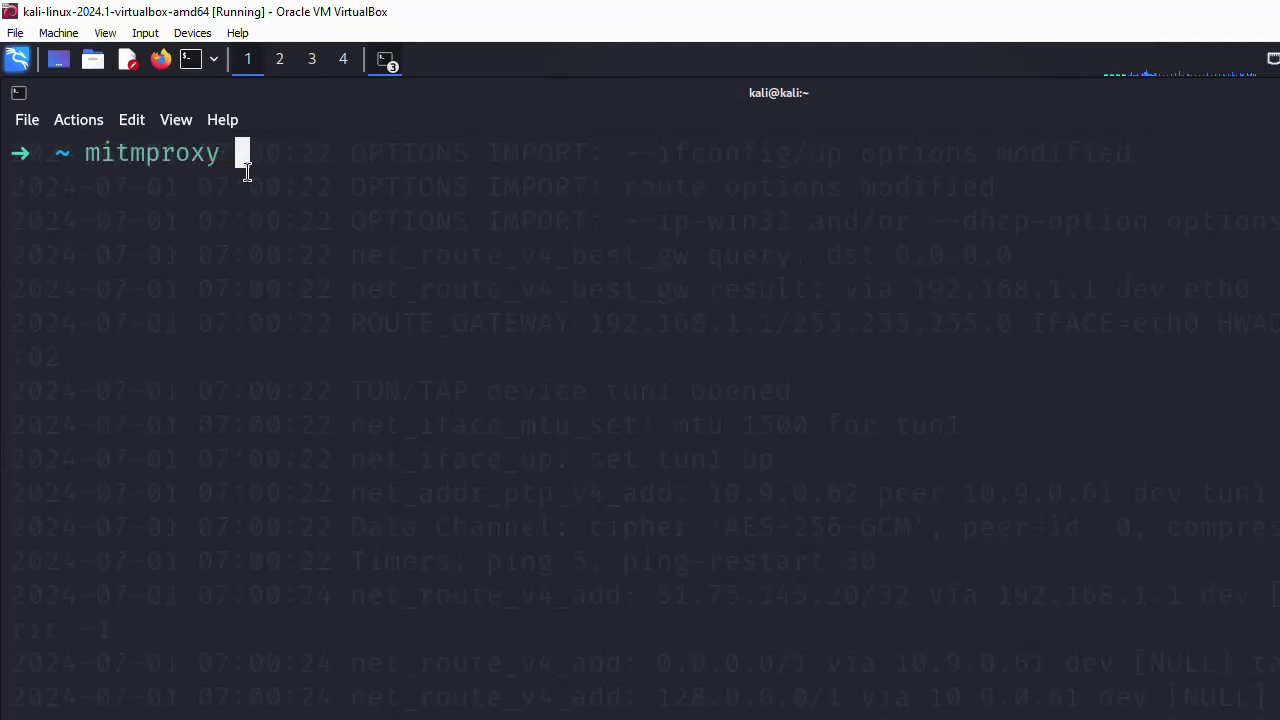
type("--vers")
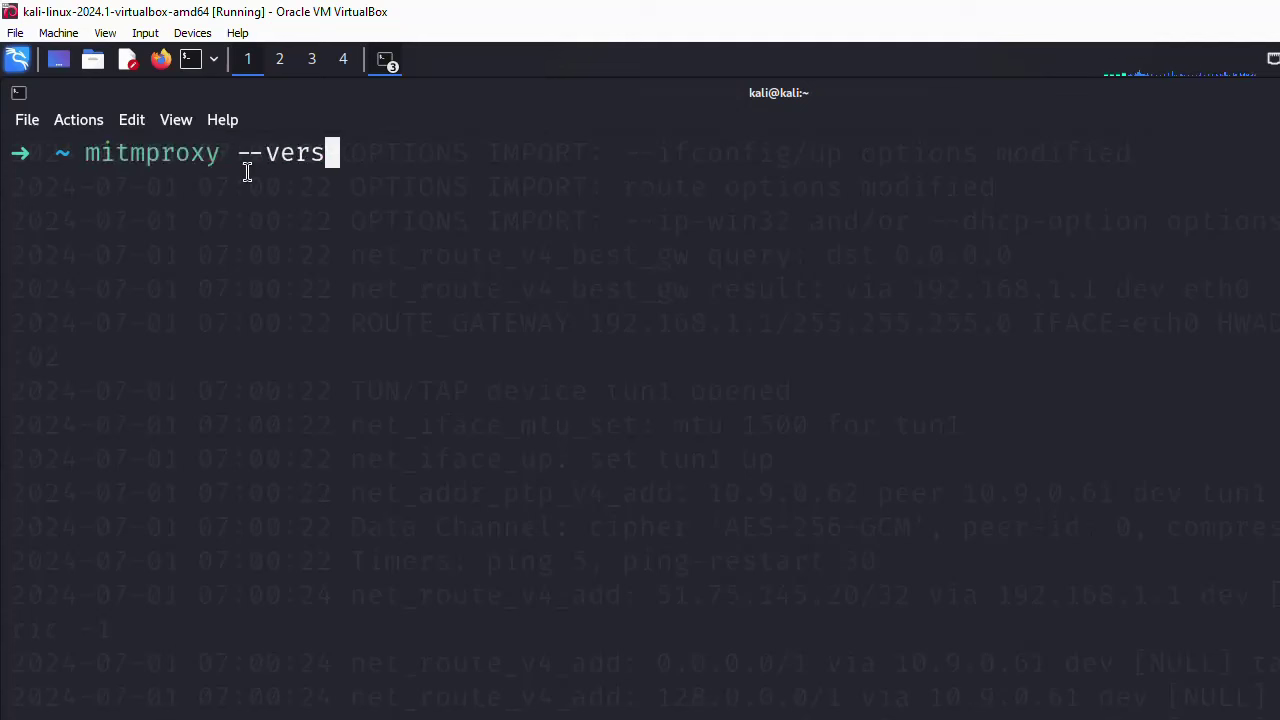
type("ion")
key("Return")
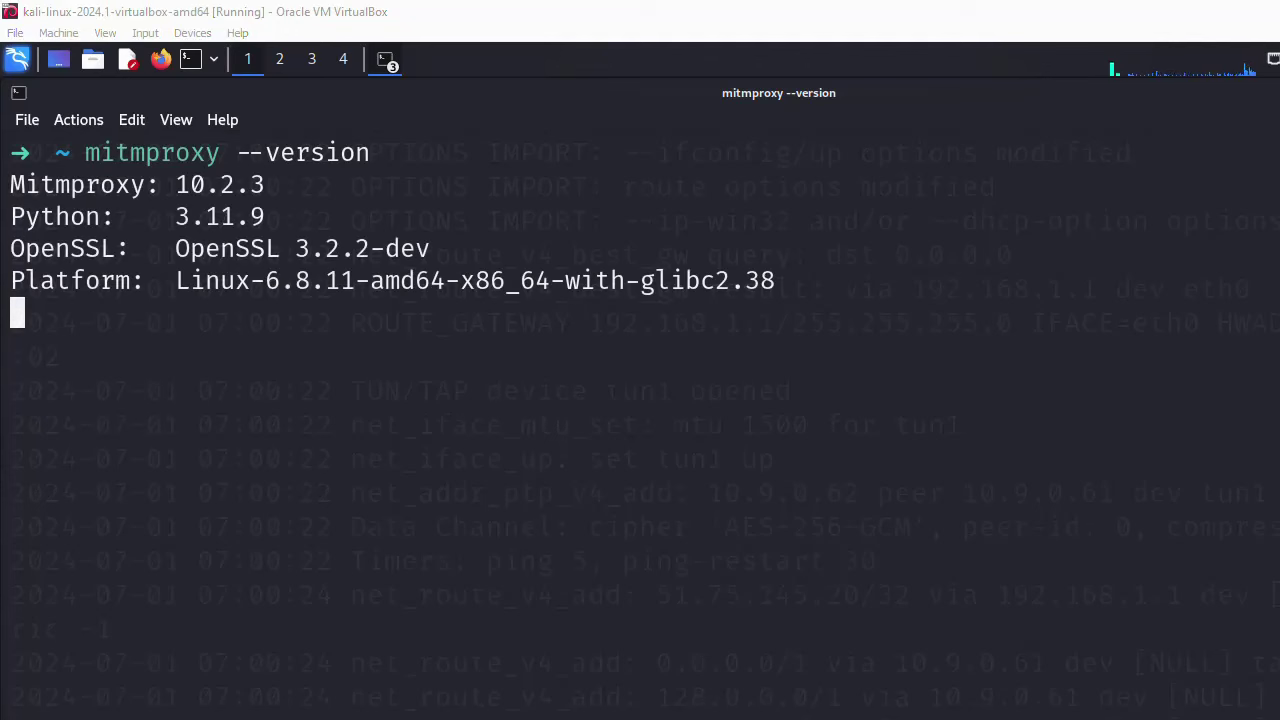
key("ctrl+l")
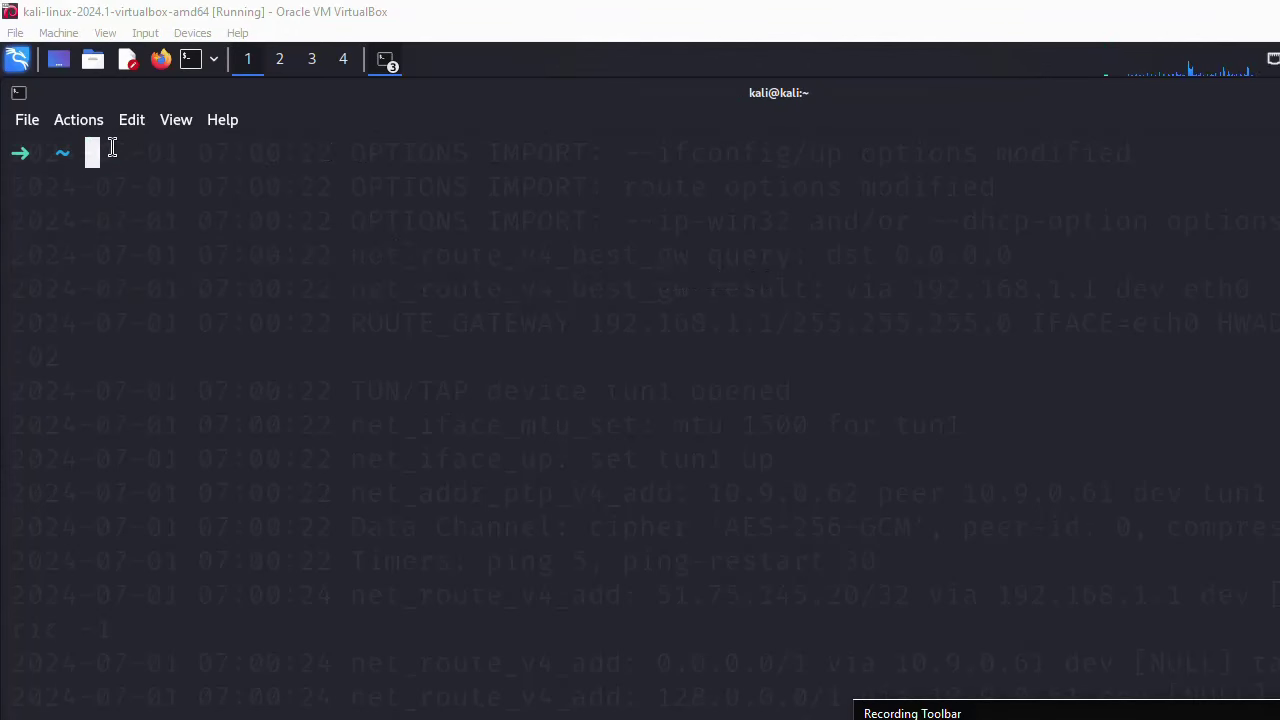
type("mitm")
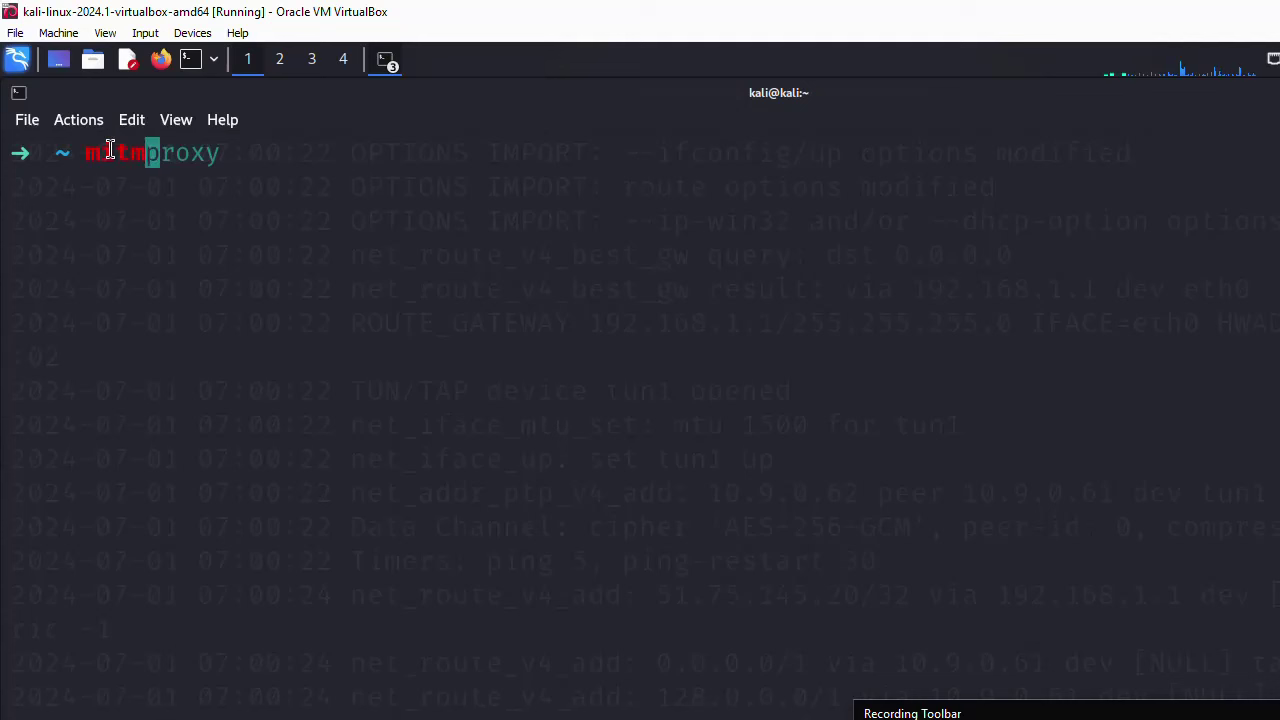
type("proxy")
key("Return")
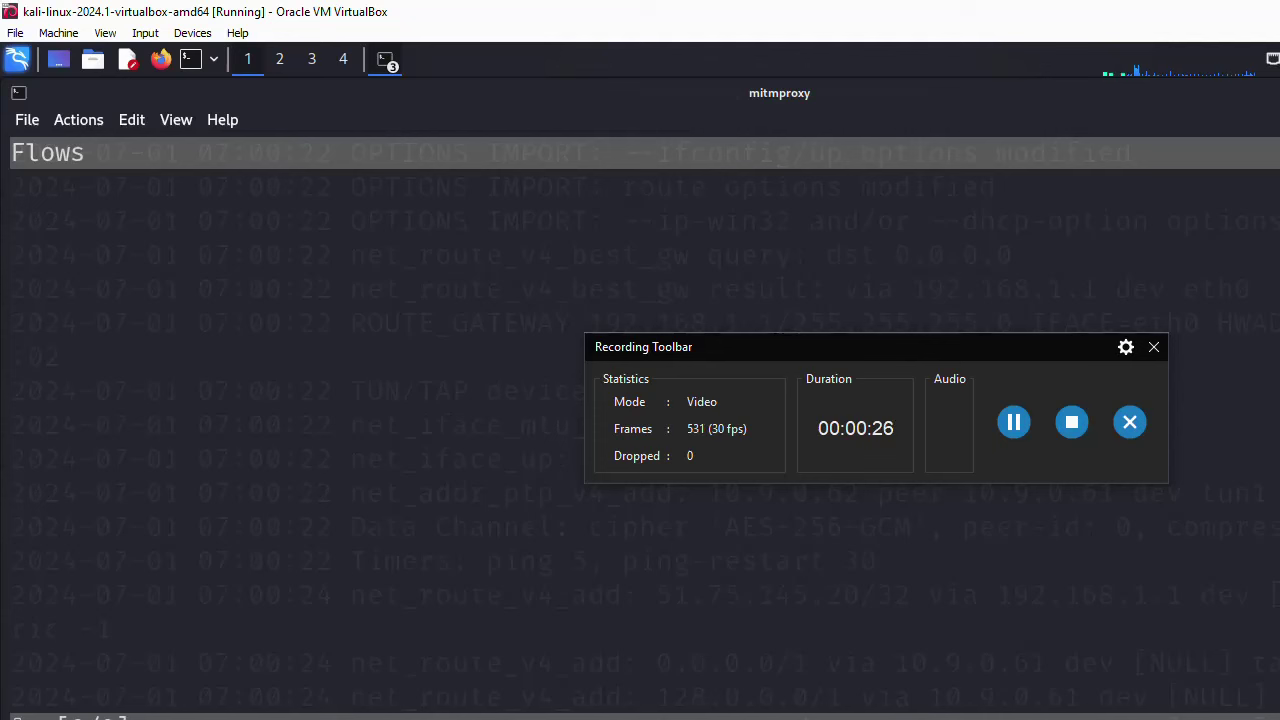
right_click(1004, 427)
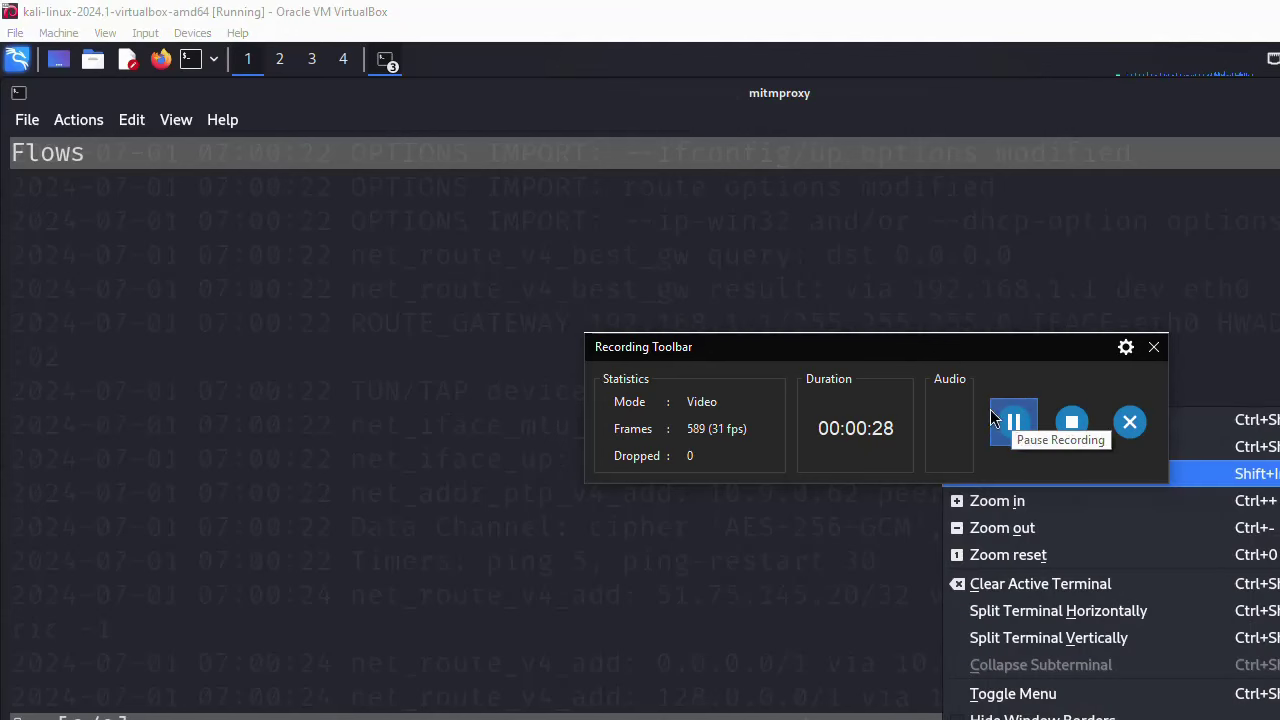
left_click(1069, 612)
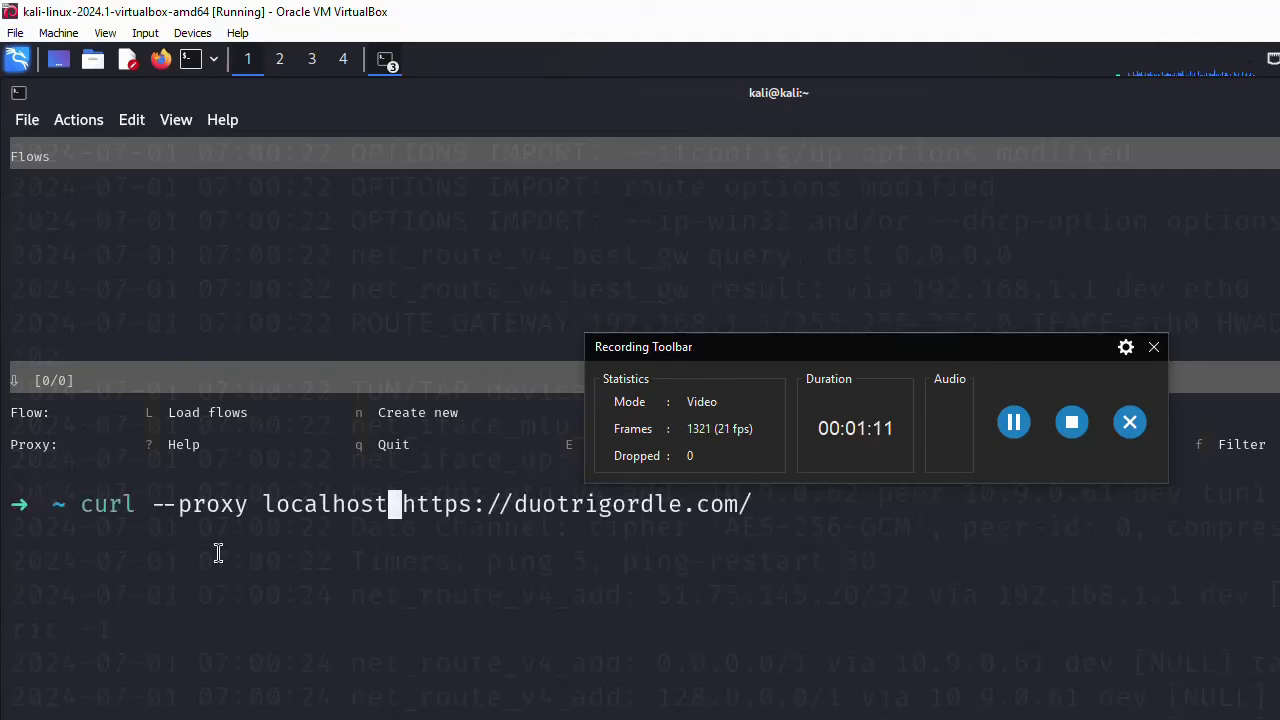
type(":")
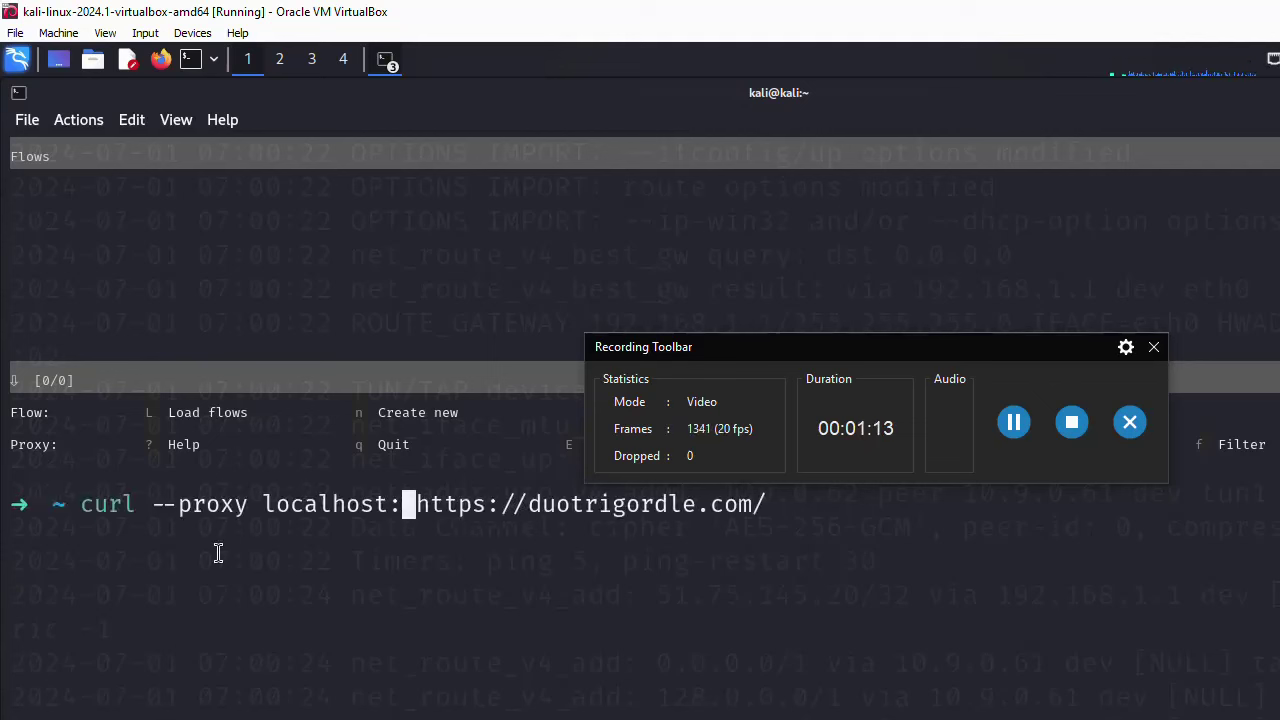
type("8080")
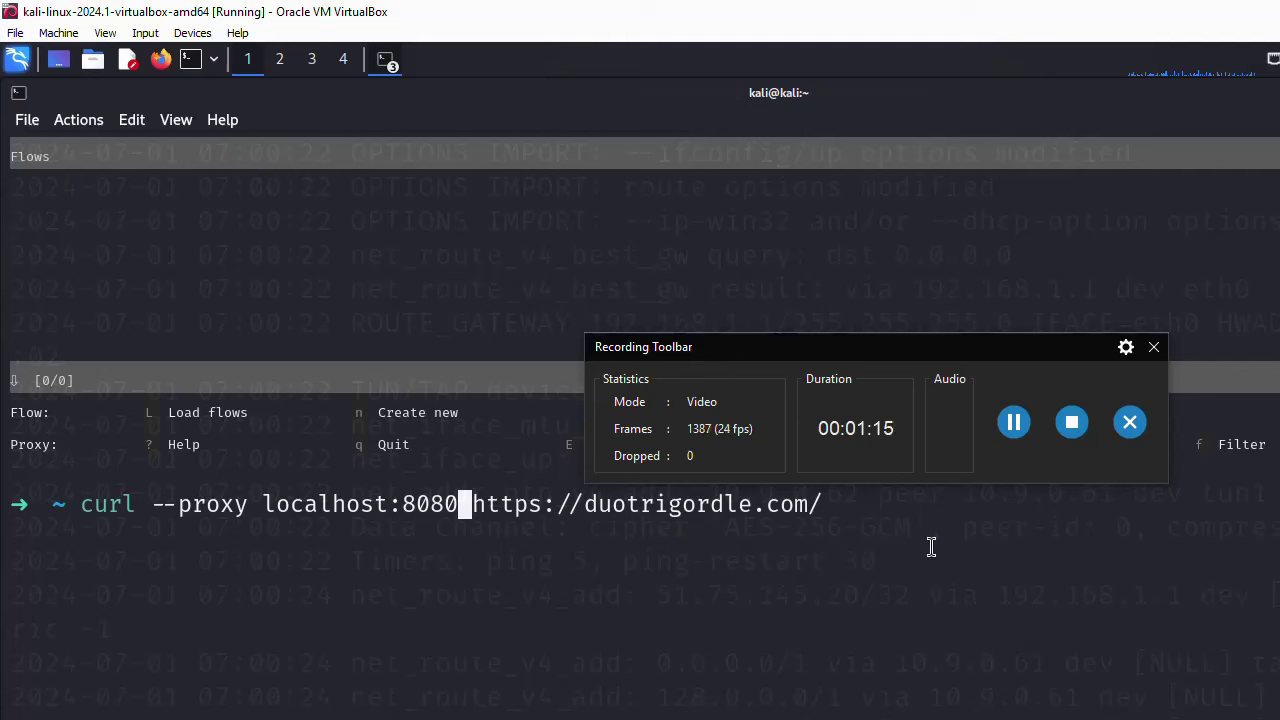
key("ctrl+Left")
key("ctrl+Left")
type("http://")
key("Return")
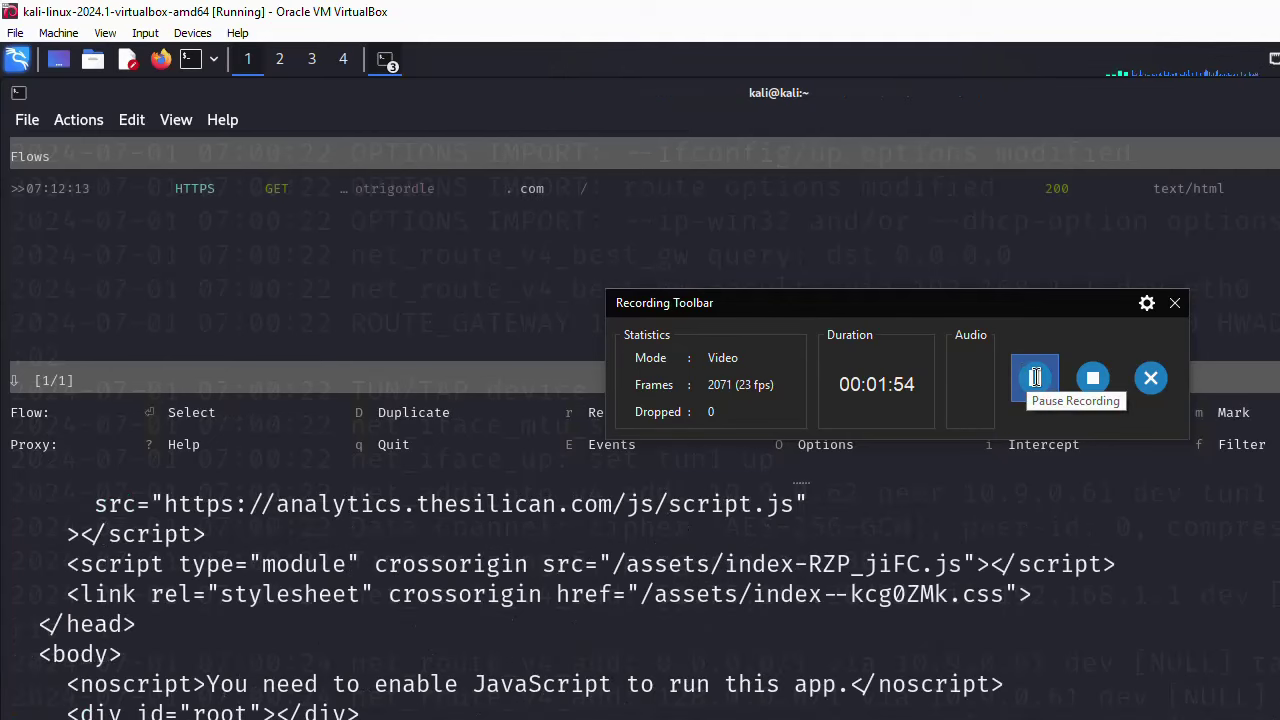
Scroll through the duotrigordle.com HTML returned by the proxied curl request
scroll(277, 556, "up", 3)
scroll(277, 556, "up", 3)
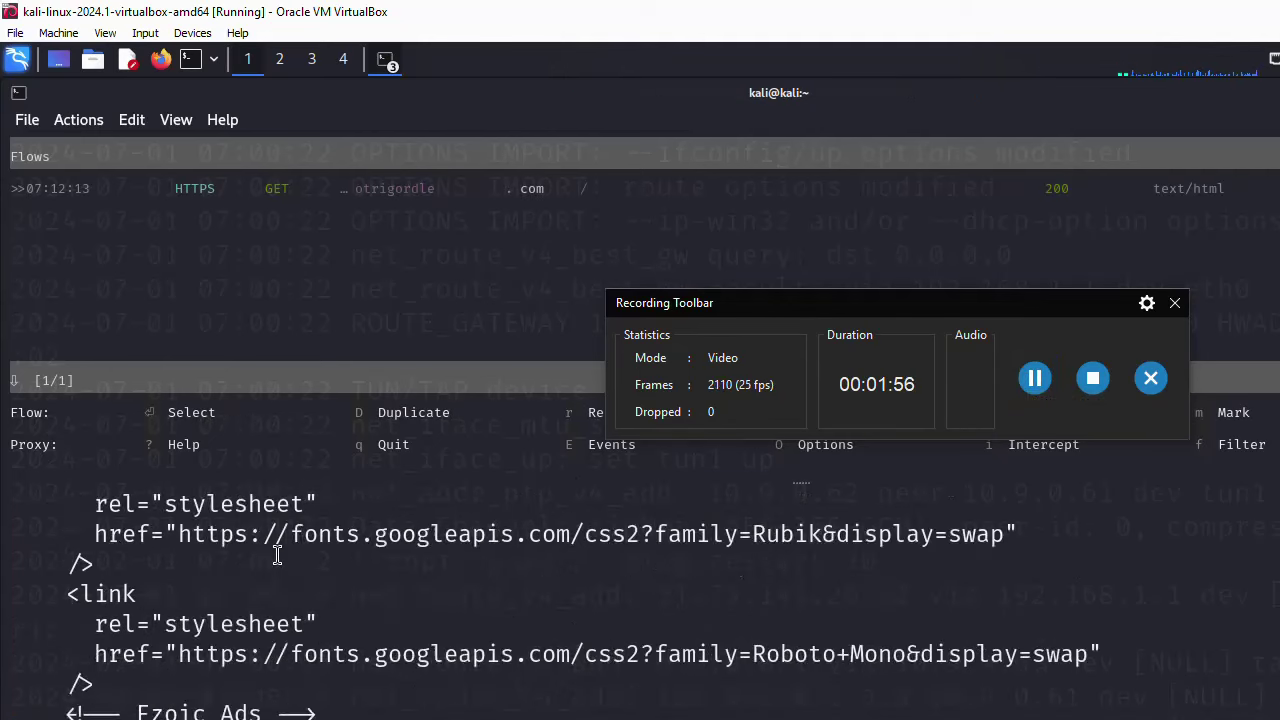
scroll(277, 556, "up", 3)
scroll(277, 556, "up", 5)
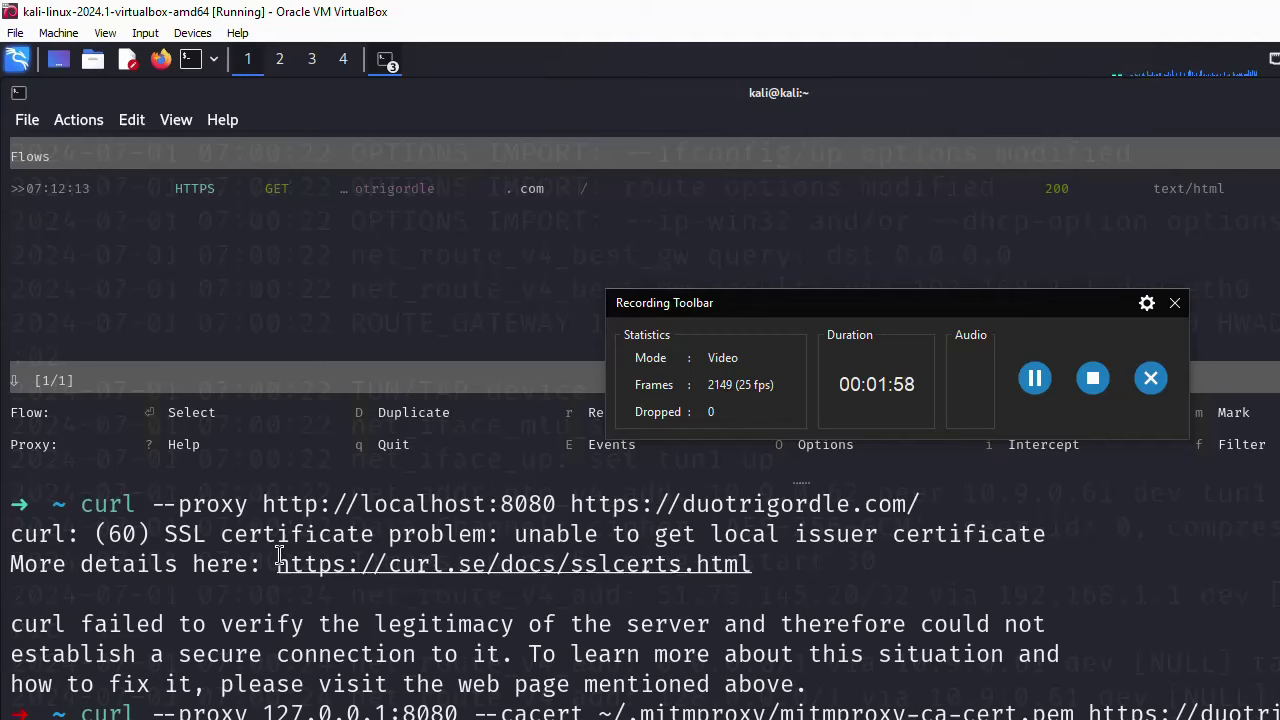
scroll(277, 556, "down", 7)
scroll(279, 556, "down", 3)
scroll(279, 556, "down", 3)
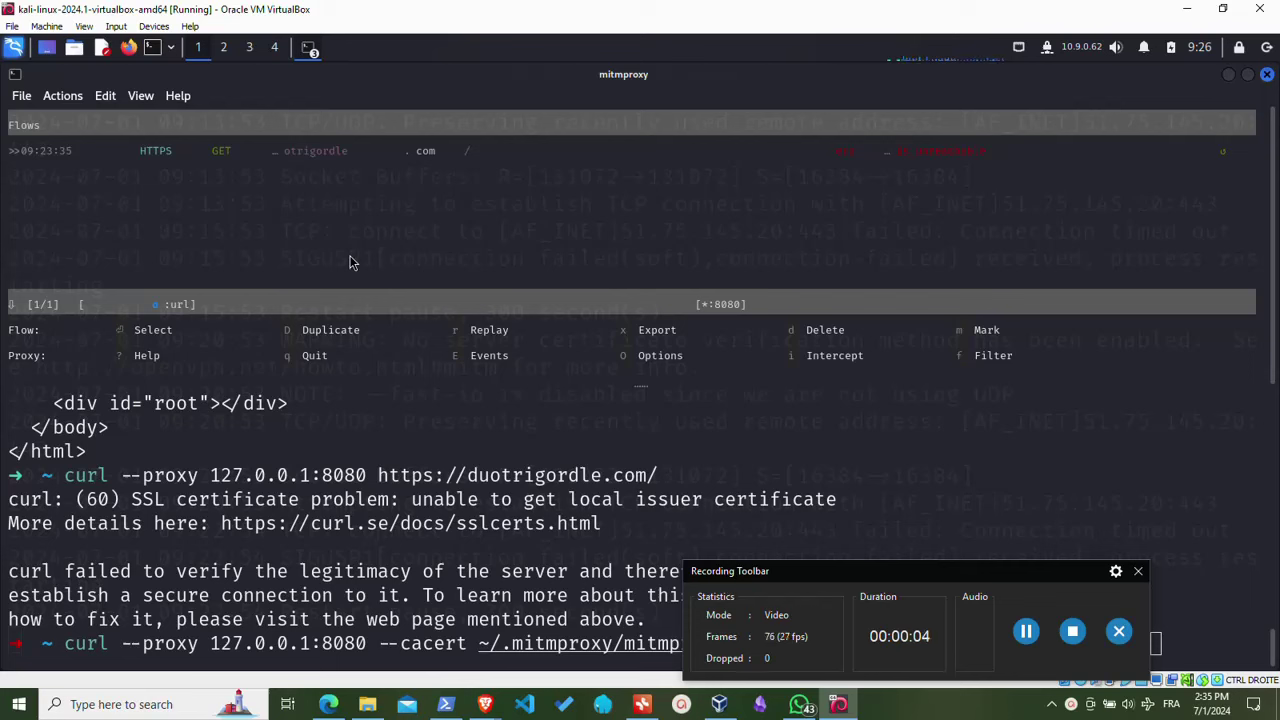
Bring up mitmproxy's help with ? and read through its key-bindings list
key("question")
scroll(350, 262, "down", 2)
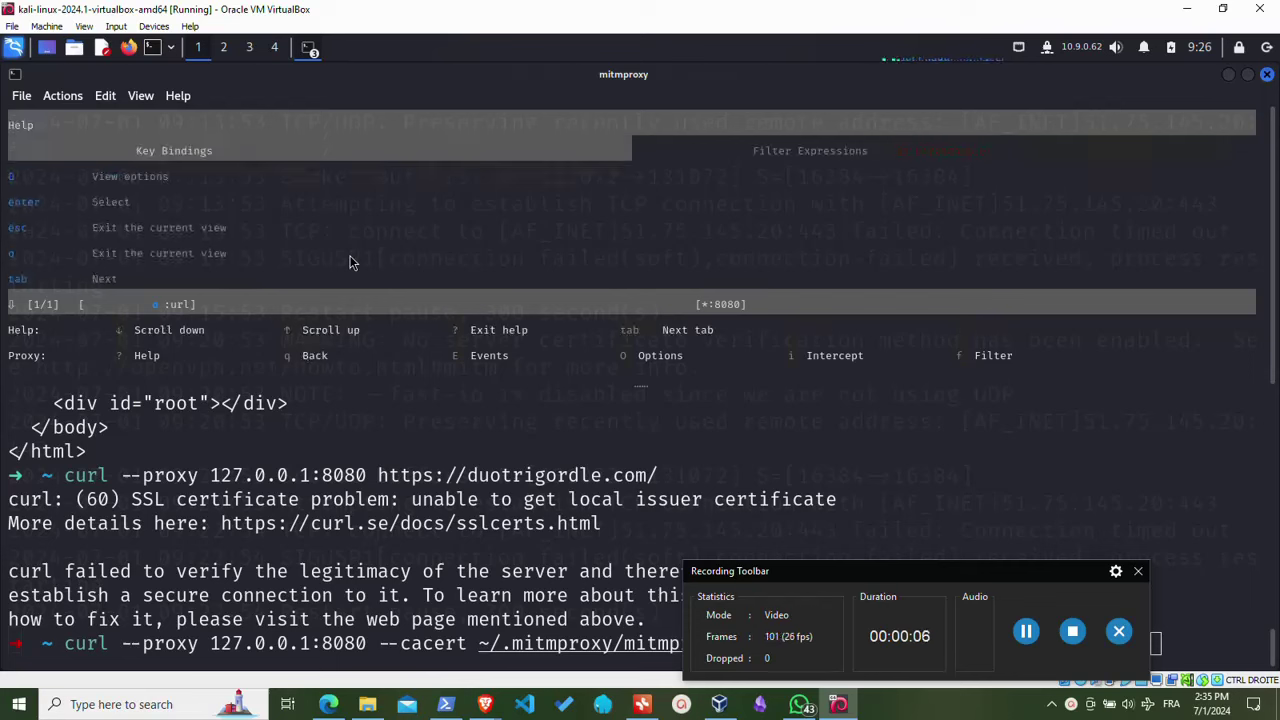
scroll(350, 262, "down", 2)
scroll(350, 262, "down", 2)
scroll(350, 262, "down", 2)
scroll(350, 262, "down", 2)
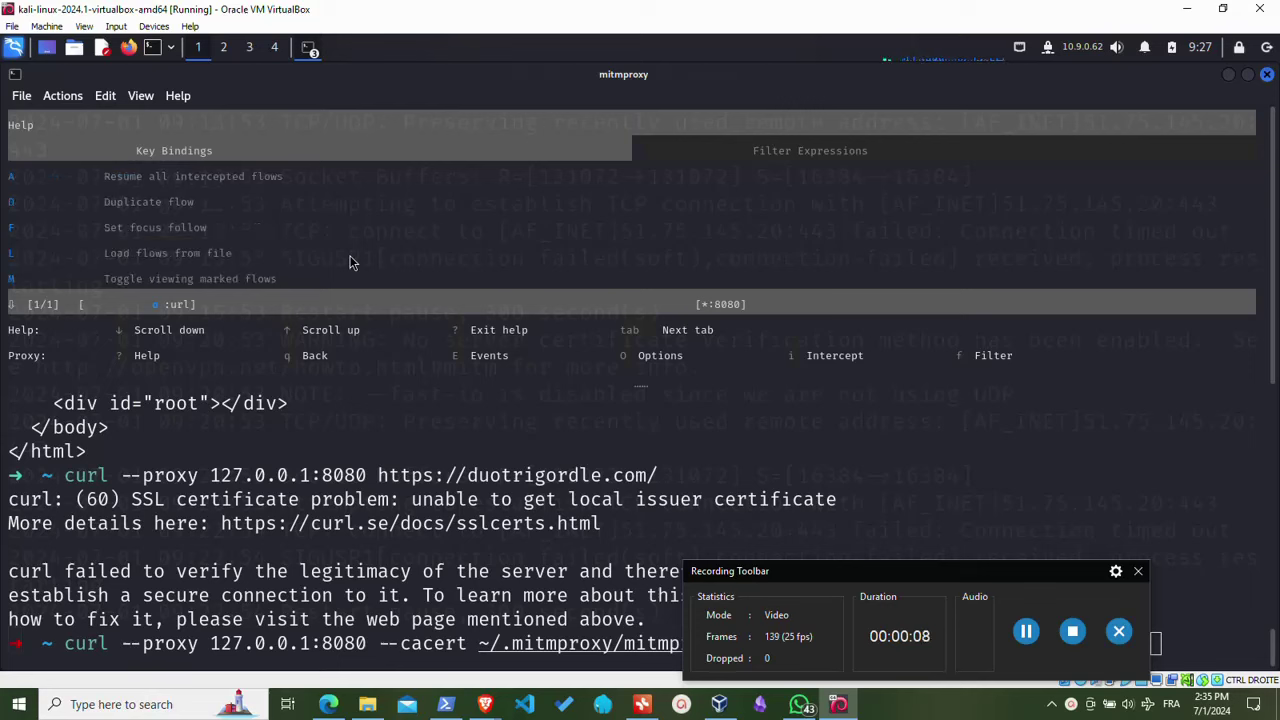
scroll(350, 262, "down", 2)
scroll(350, 262, "down", 2)
scroll(350, 262, "down", 2)
scroll(350, 262, "down", 2)
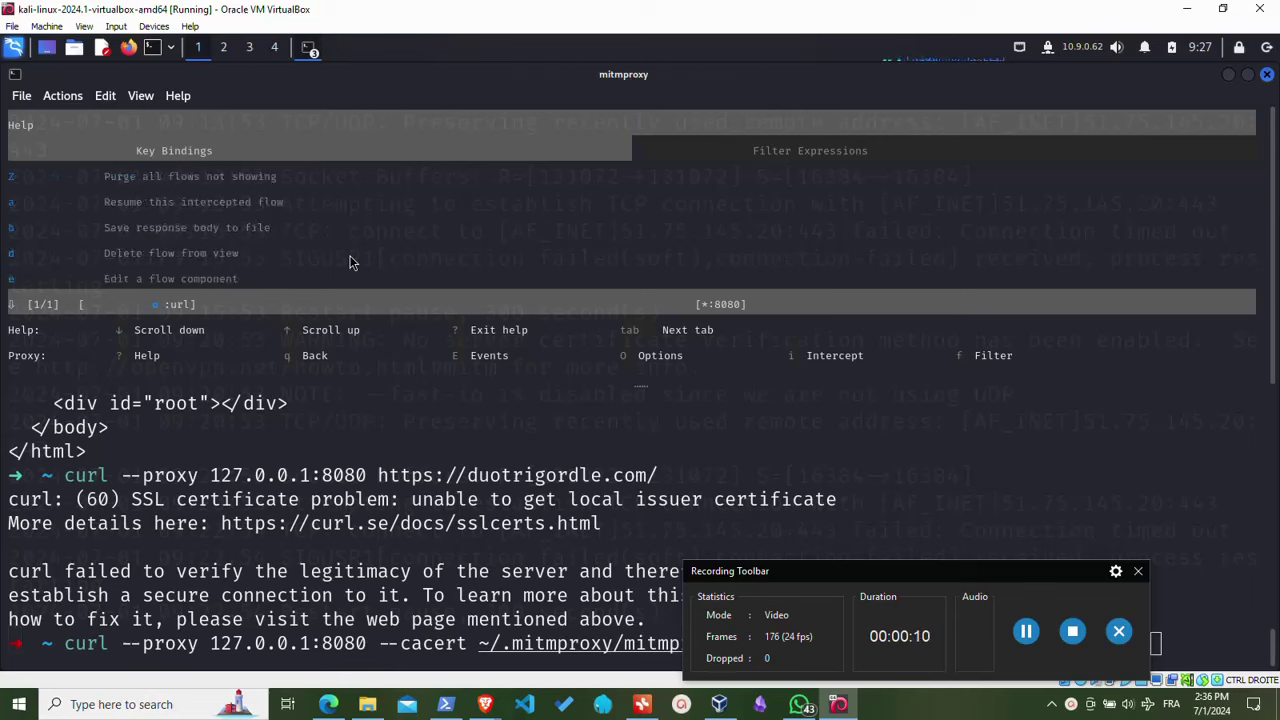
scroll(350, 262, "down", 1)
scroll(350, 262, "down", 1)
scroll(350, 262, "up", 3)
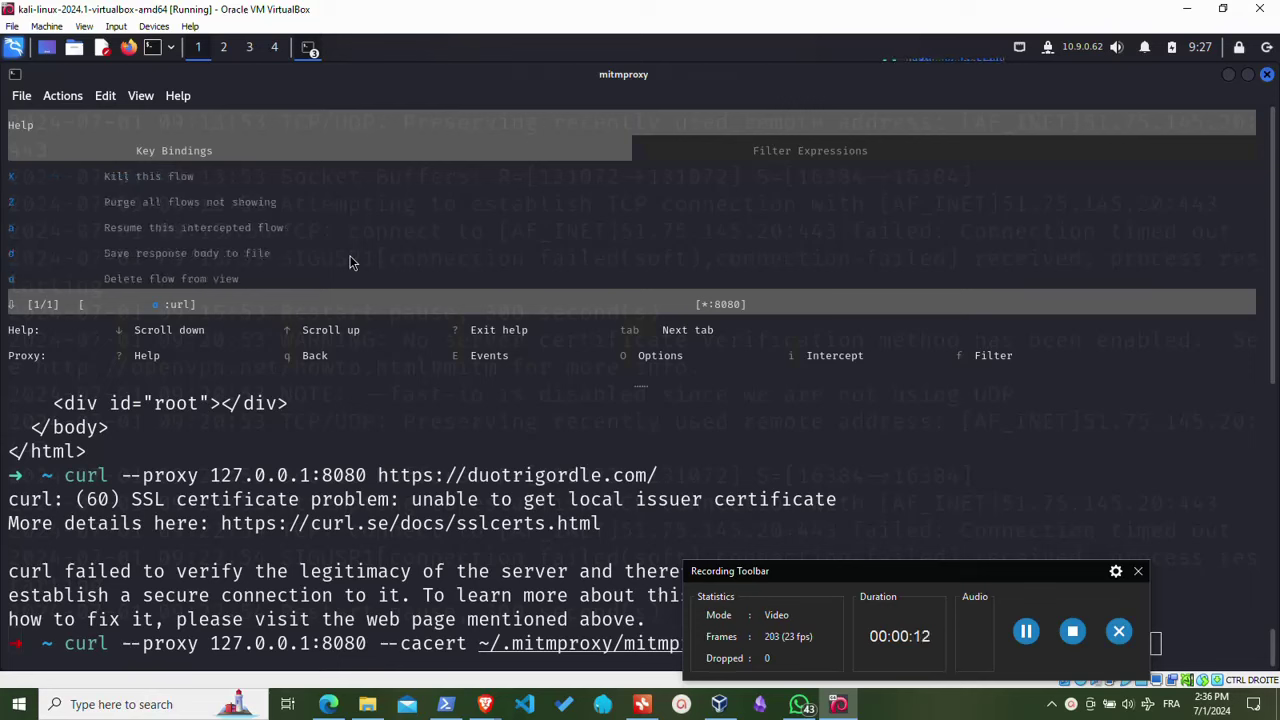
scroll(350, 262, "down", 1)
scroll(350, 262, "down", 1)
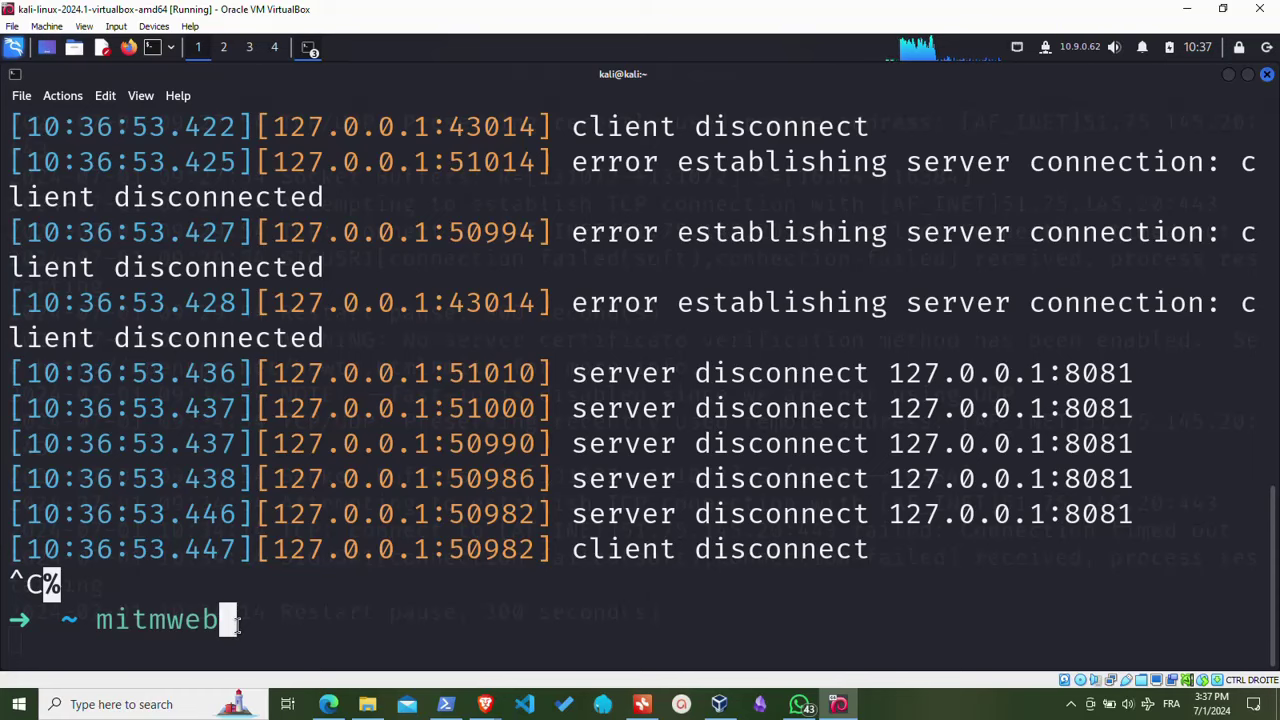
Launch mitmweb and bring up its web interface at 127.0.0.1:8081 in Firefox
key("Return")
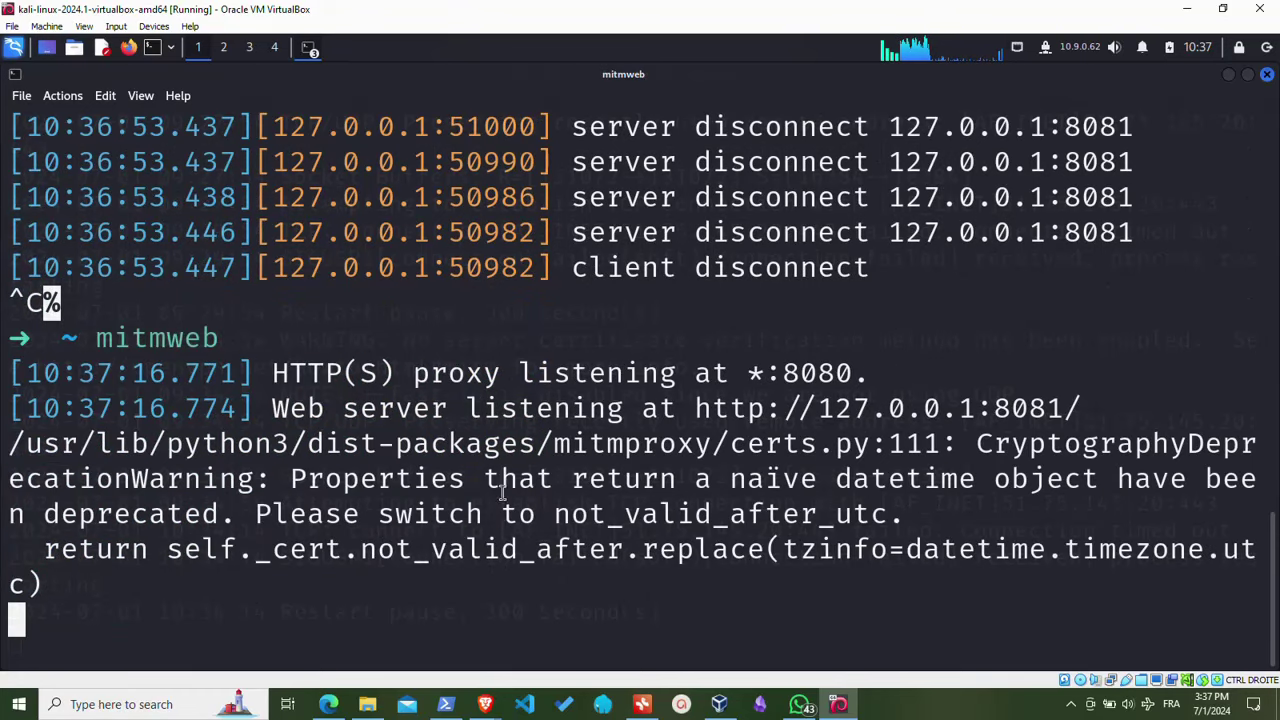
left_click(1070, 704)
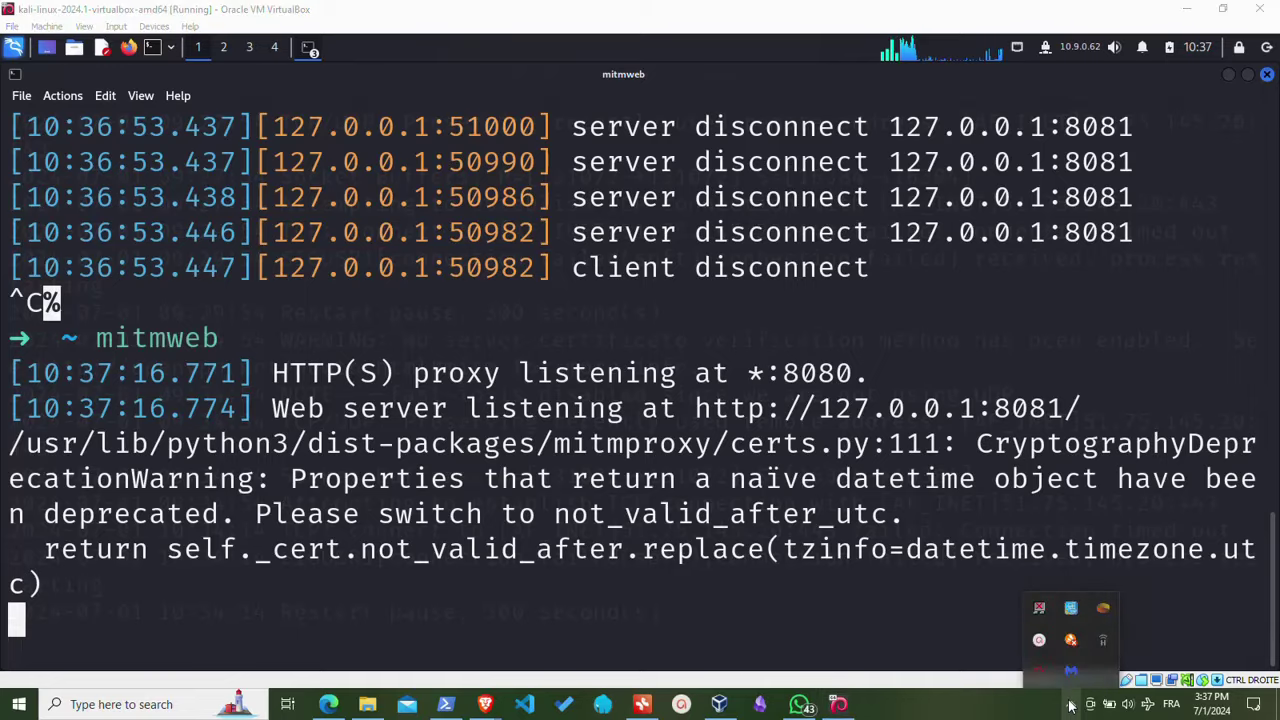
left_click(1039, 643)
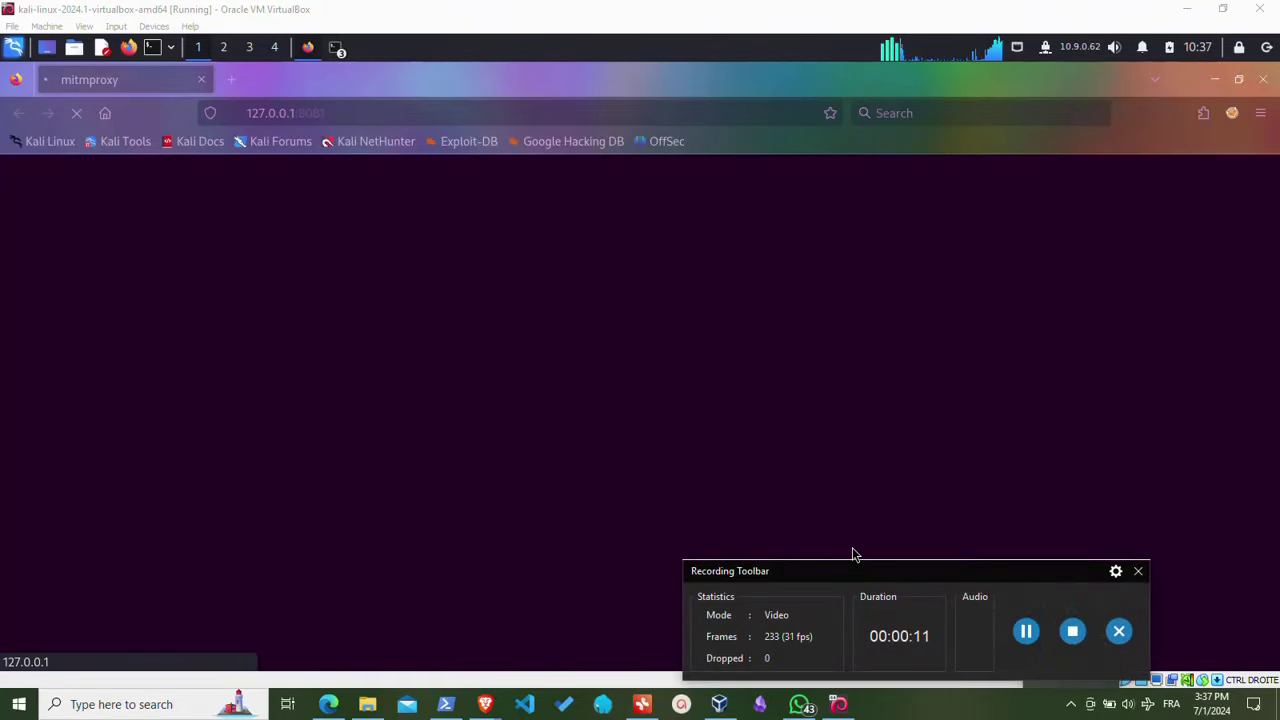
left_click_drag(909, 577, 806, 397)
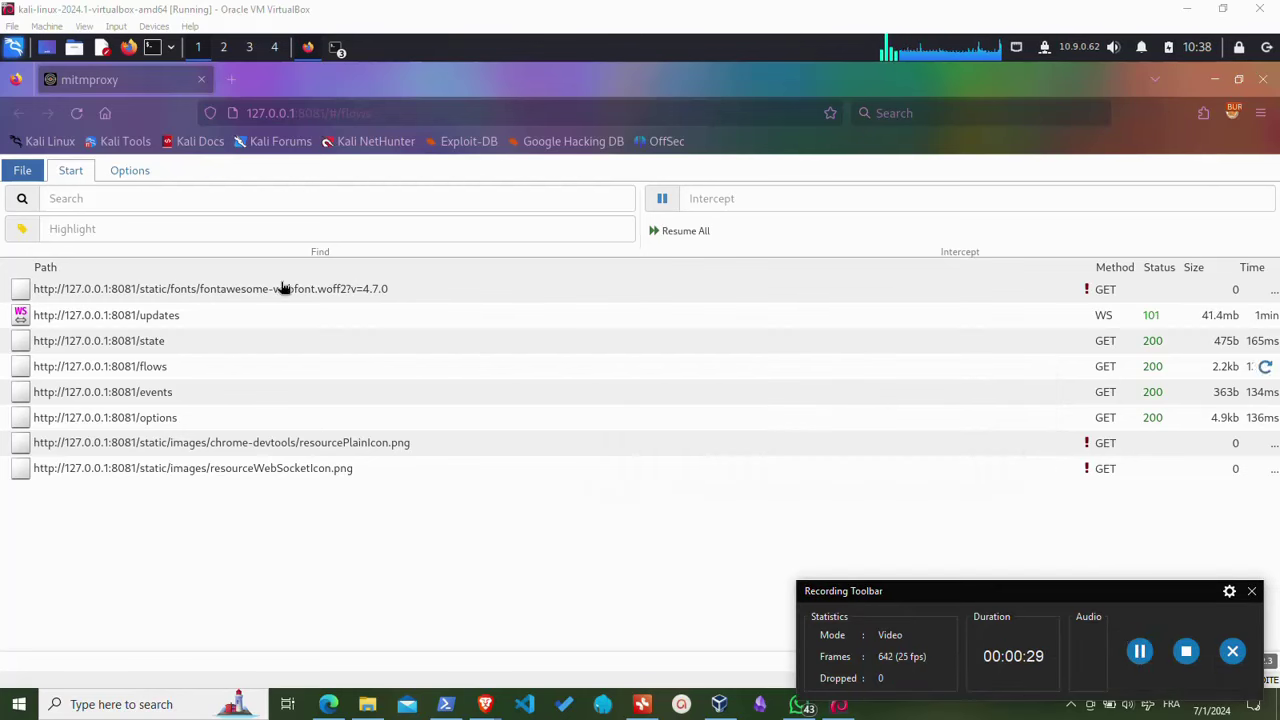
Go to mitm.it's certificate install page and download mitmproxy-ca-cert.pem for Linux
left_click(29, 174)
left_click(45, 295)
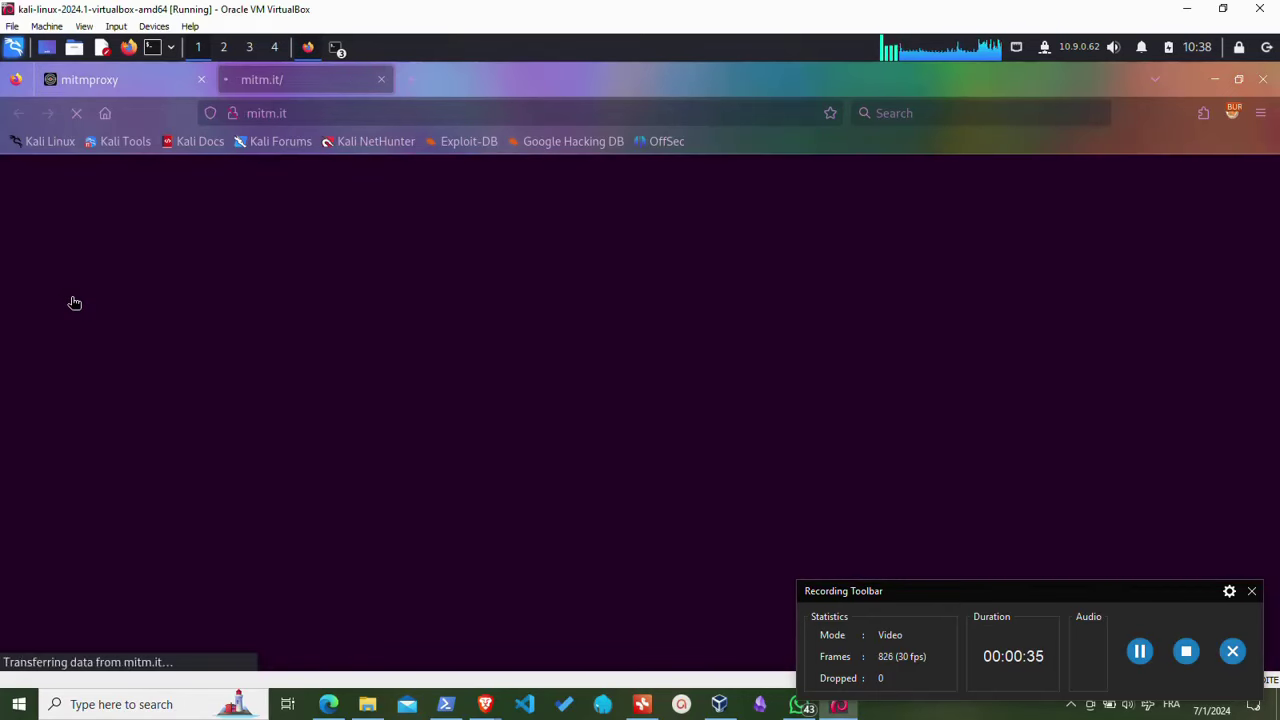
scroll(517, 440, "down", 5)
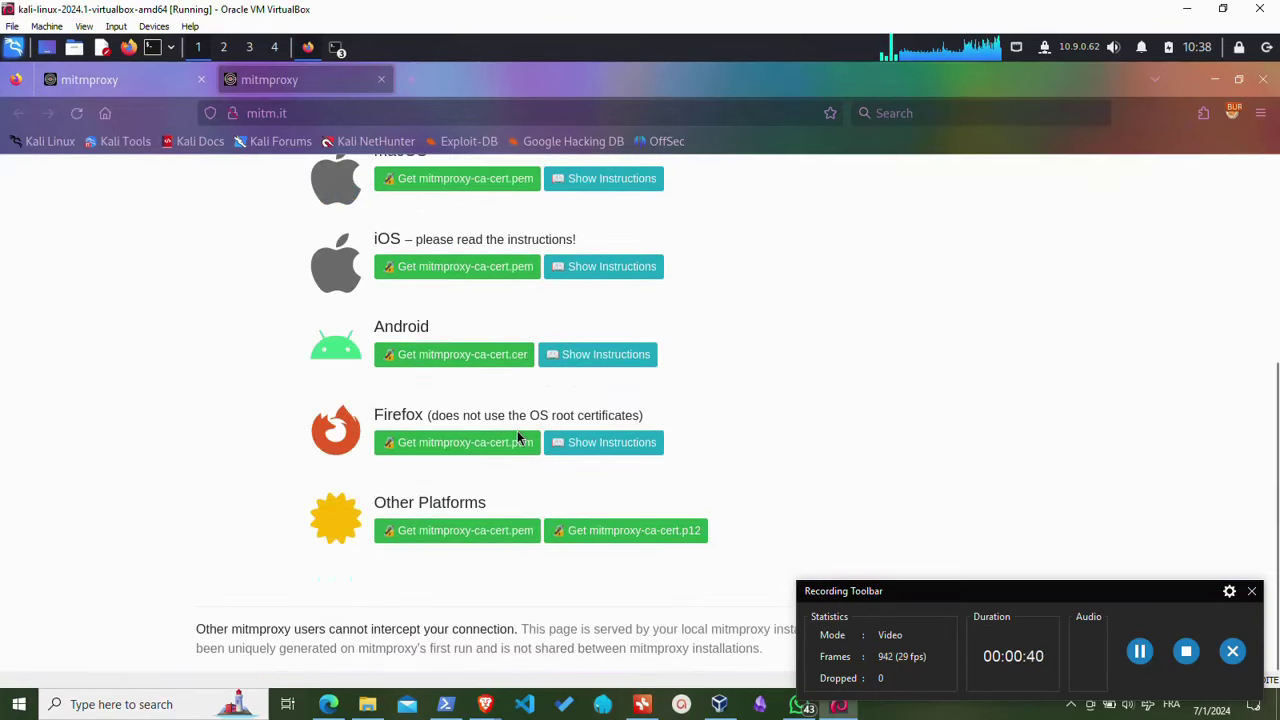
scroll(518, 437, "up", 5)
left_click(436, 400)
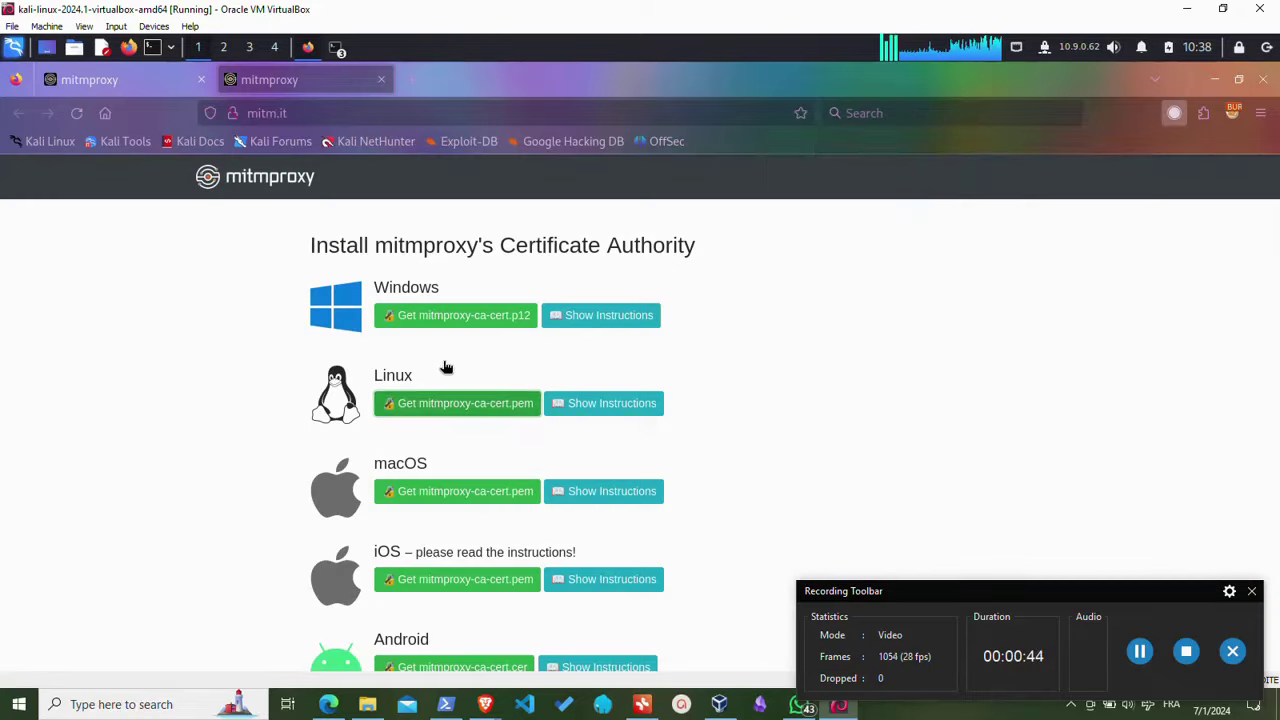
Inspect the downloaded certificate's details, then close the certificate viewer
left_click(851, 160)
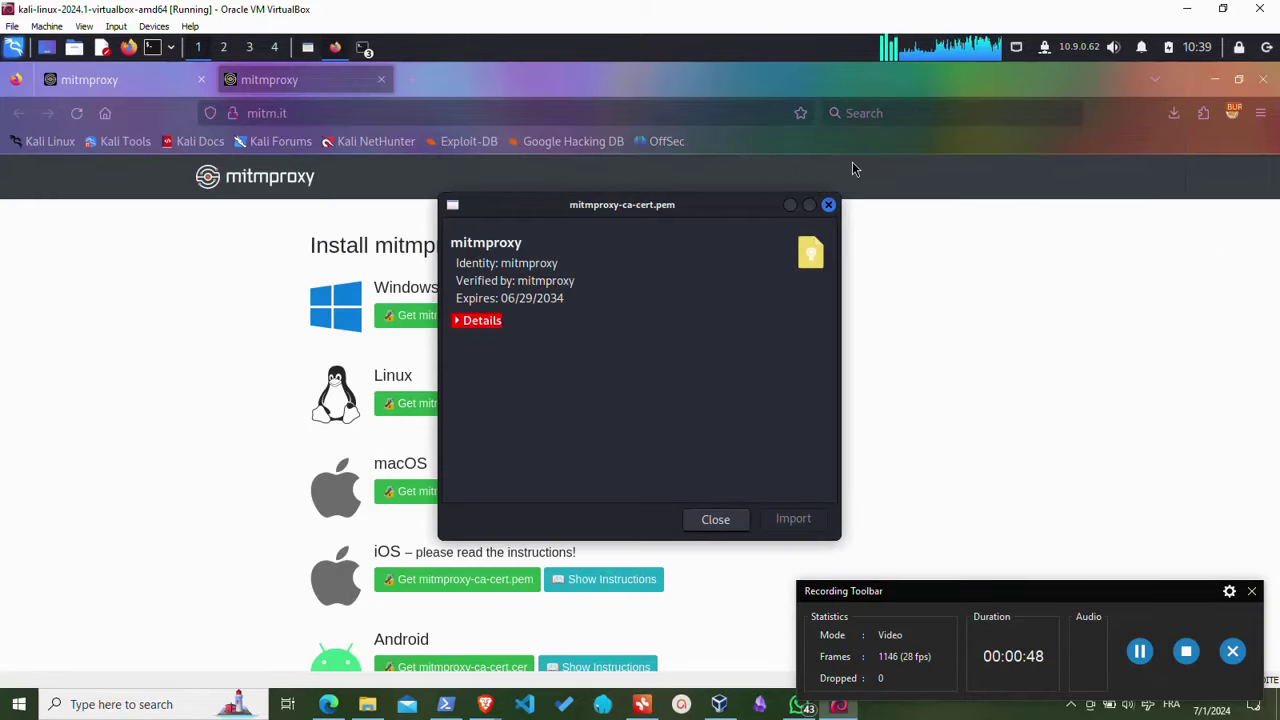
left_click(460, 322)
scroll(680, 389, "down", 3)
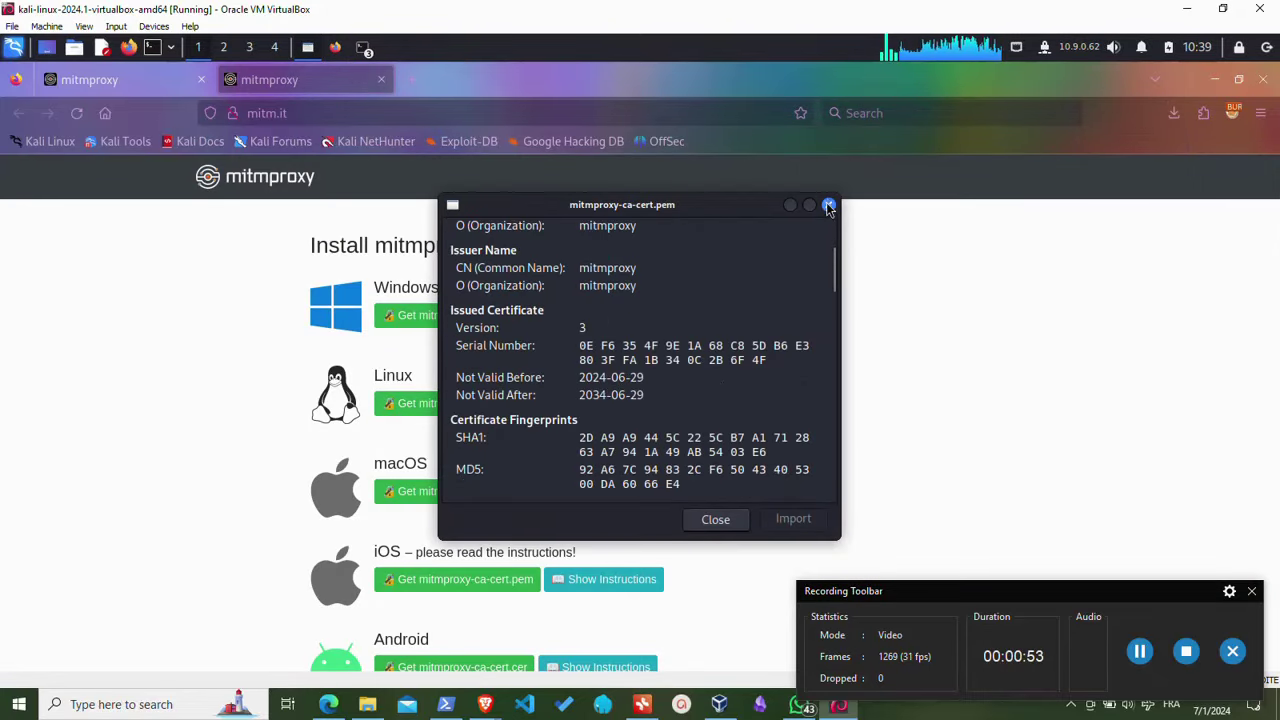
left_click(828, 204)
left_click(1260, 113)
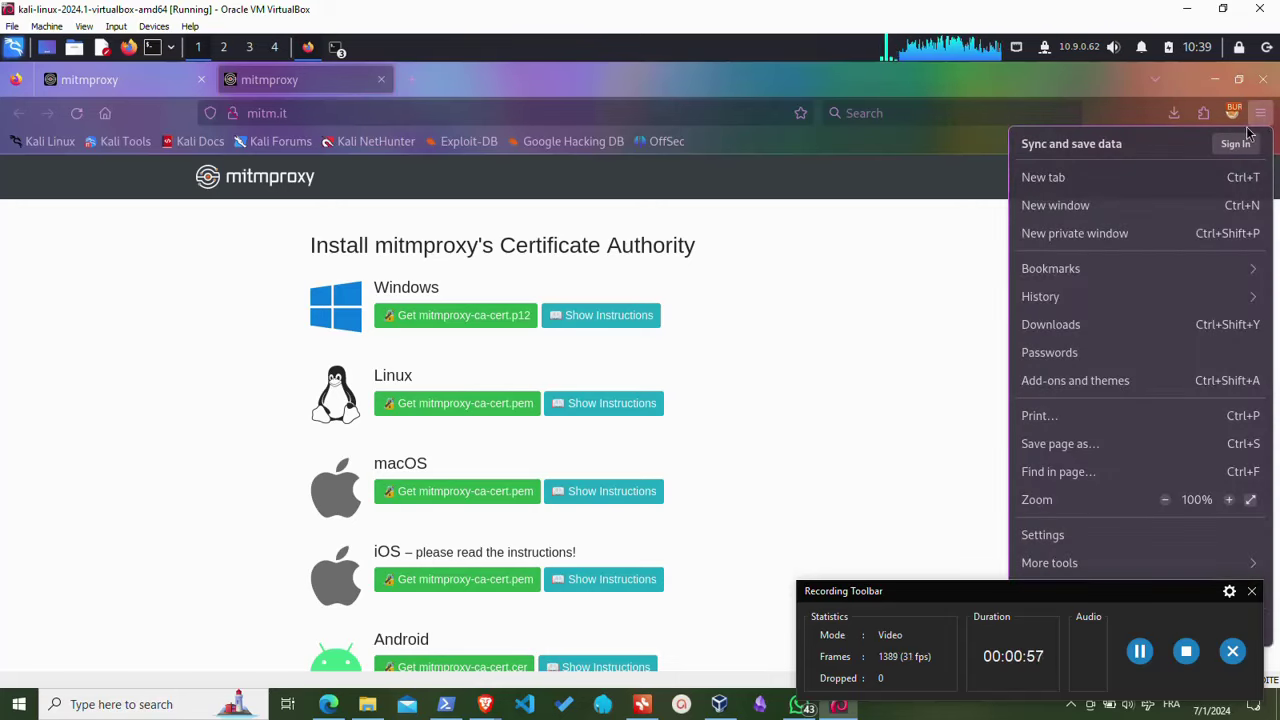
Reach Firefox's Certificate Manager by searching 'cert' in Privacy & Security settings
left_click(1042, 535)
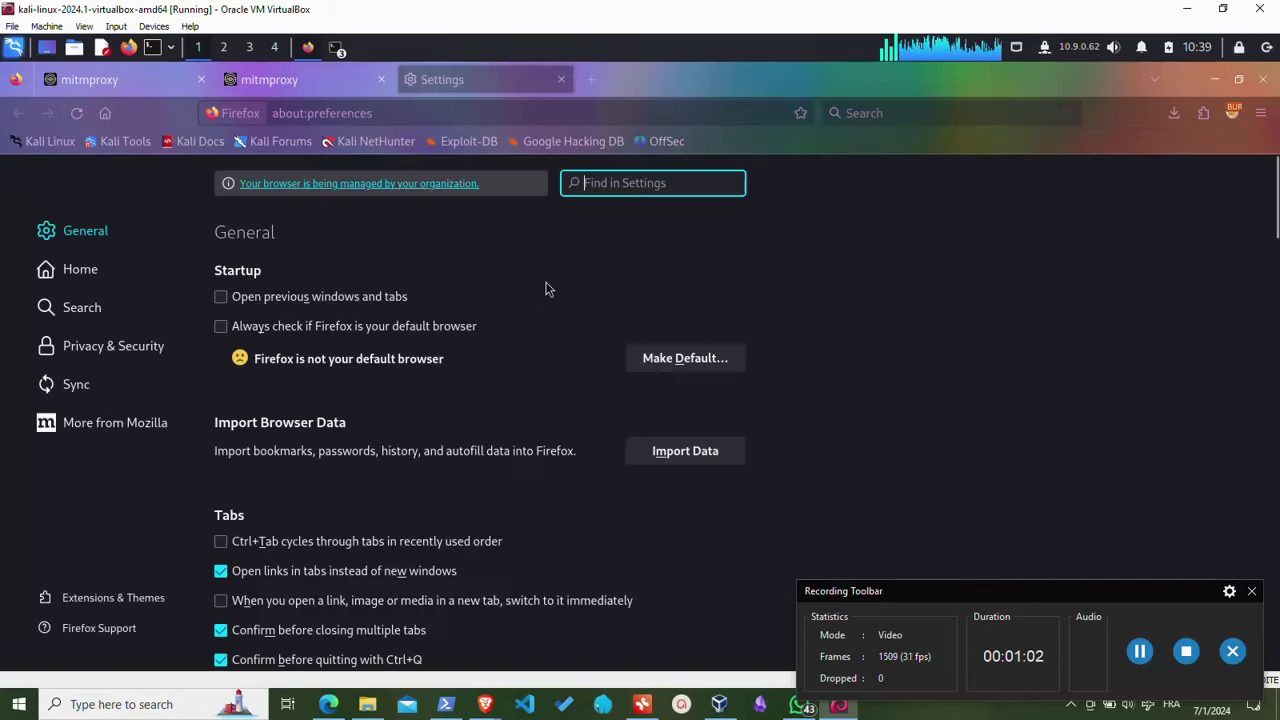
scroll(249, 348, "down", 5)
left_click(101, 349)
scroll(386, 334, "down", 5)
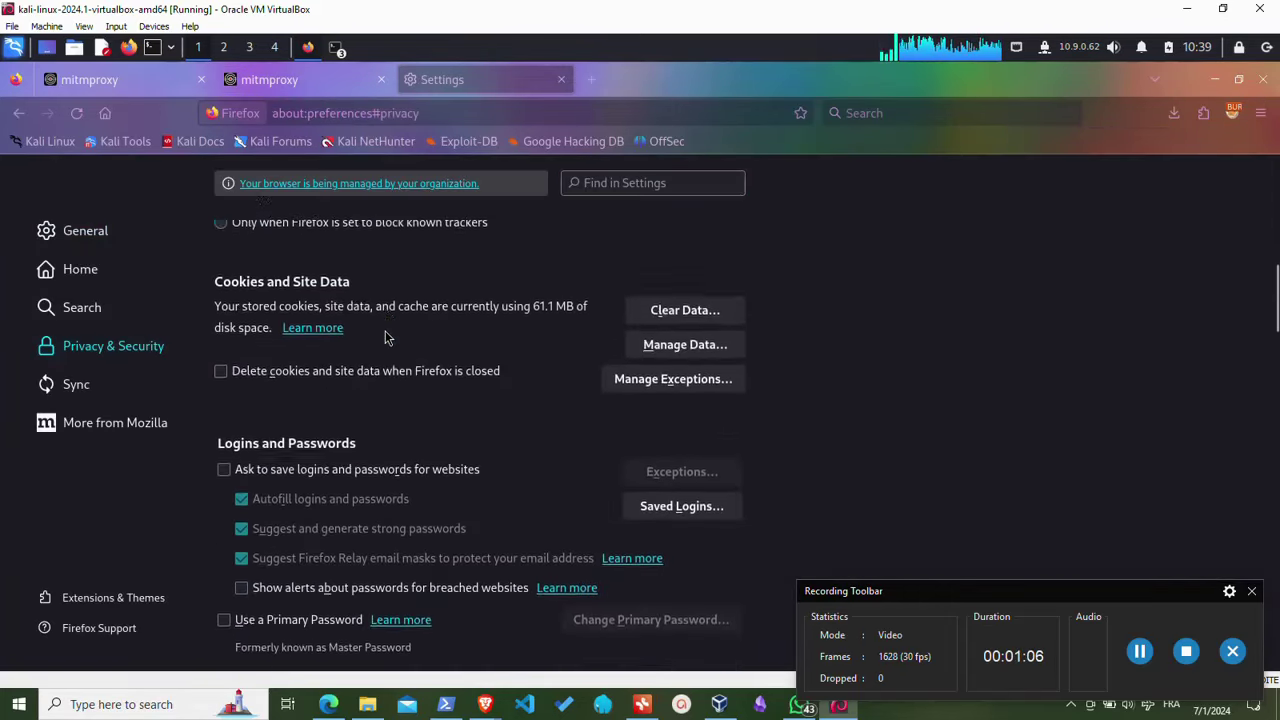
scroll(386, 338, "down", 5)
scroll(386, 338, "down", 5)
scroll(386, 338, "down", 5)
scroll(386, 338, "down", 5)
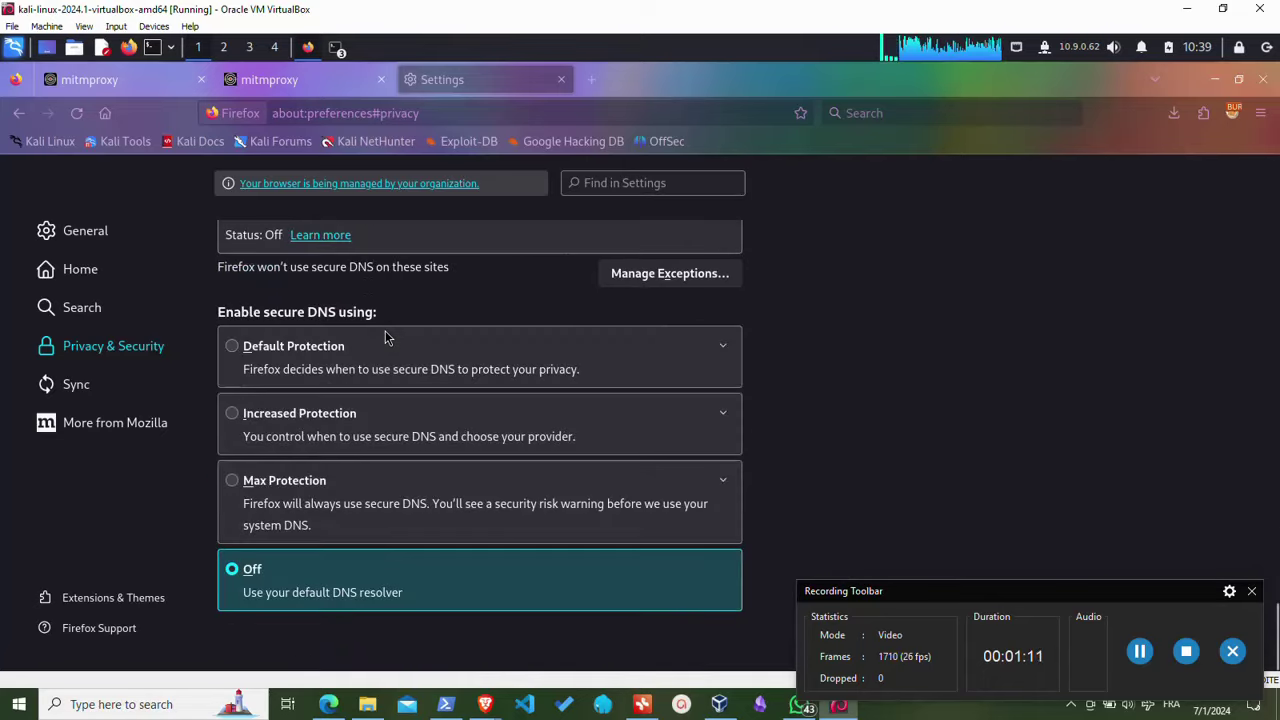
scroll(620, 205, "up", 2)
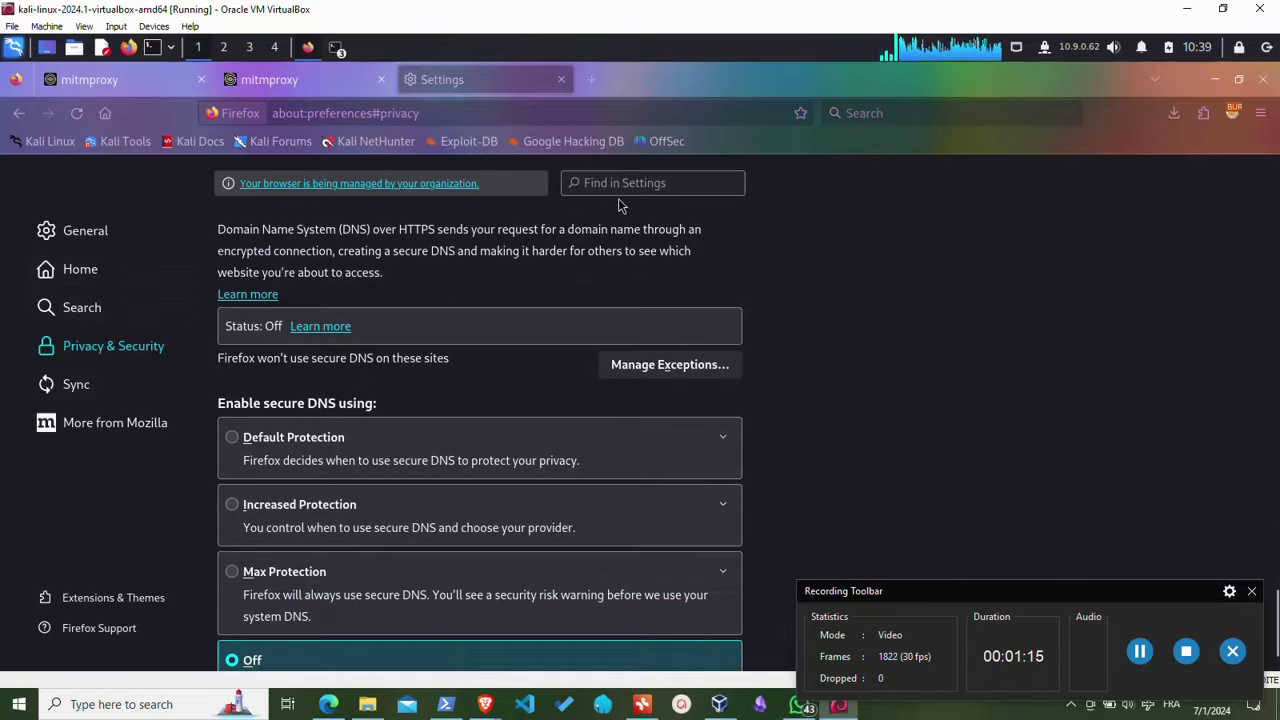
left_click(620, 184)
type("cert")
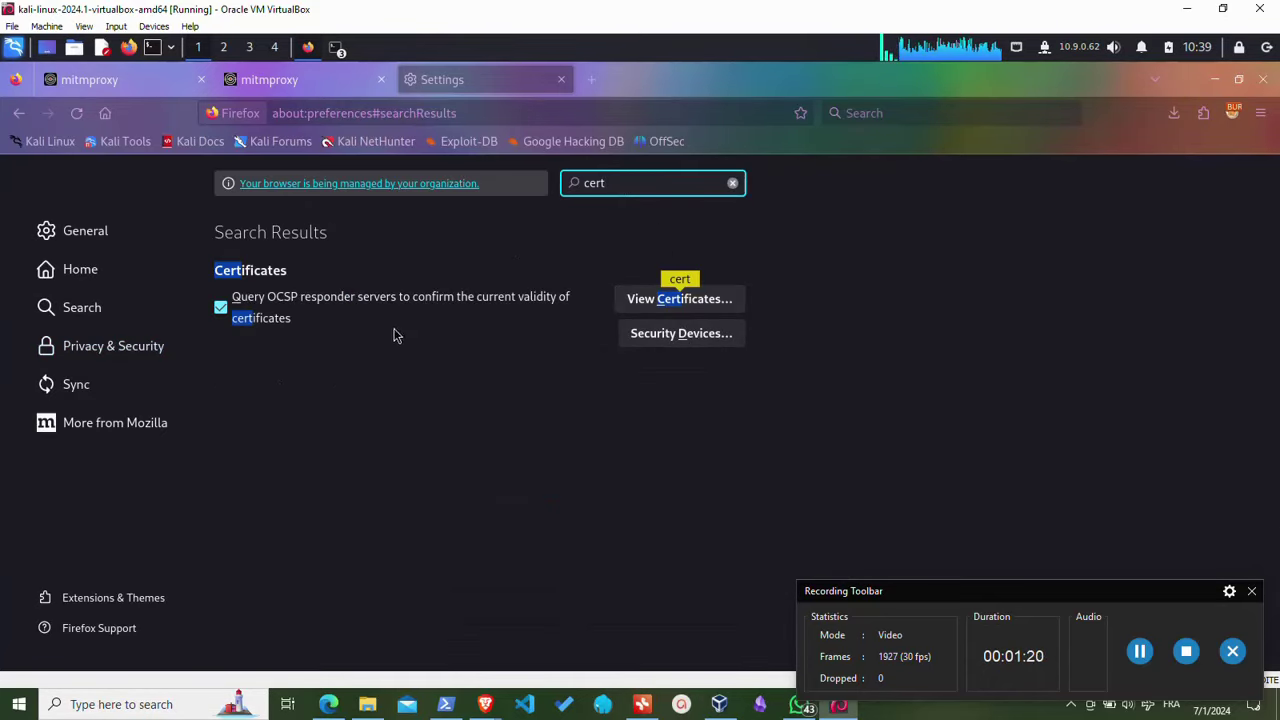
left_click(670, 301)
Import mitmproxy-ca-cert.pem from Downloads as an authority trusted for websites and email users
left_click(600, 540)
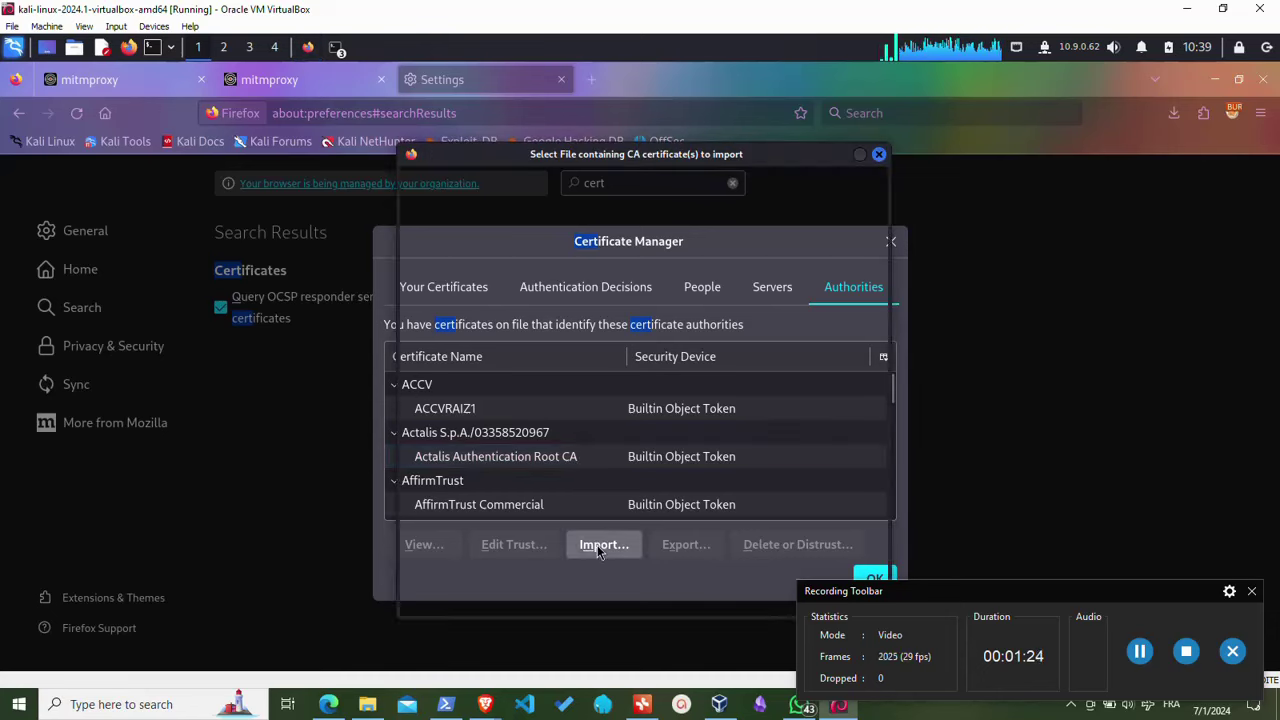
left_click(493, 288)
left_click(600, 275)
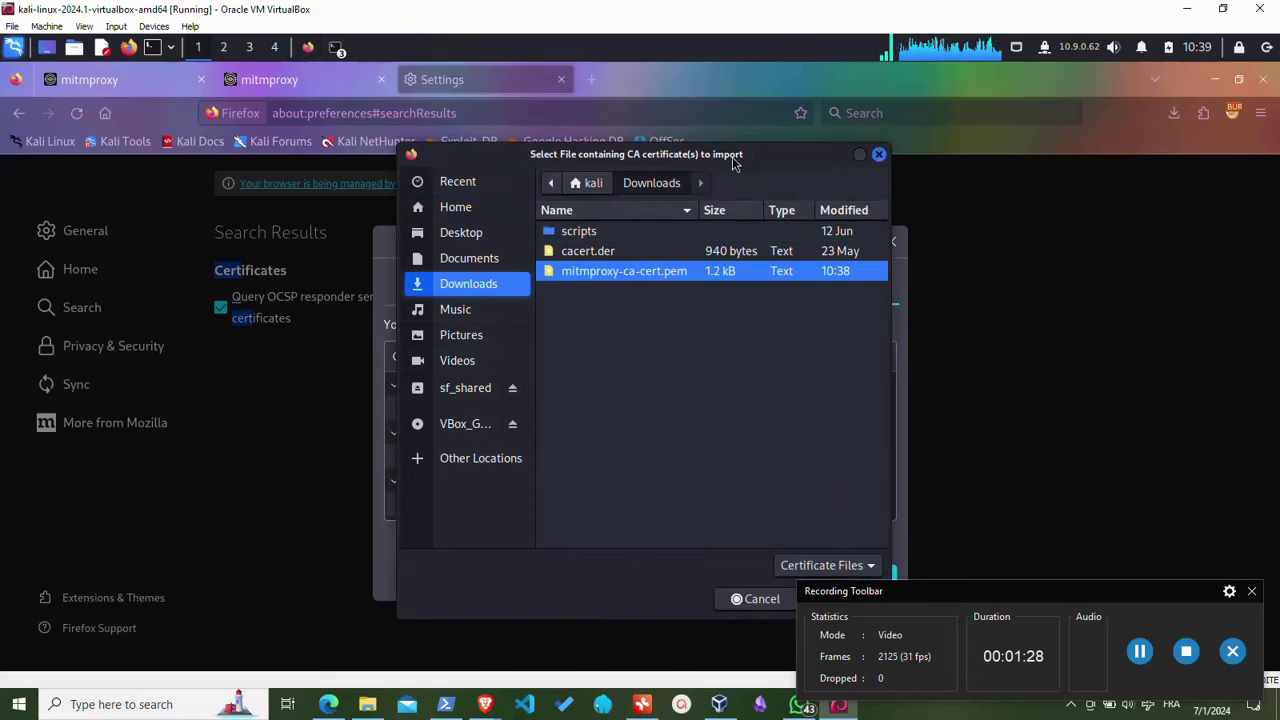
left_click(655, 607)
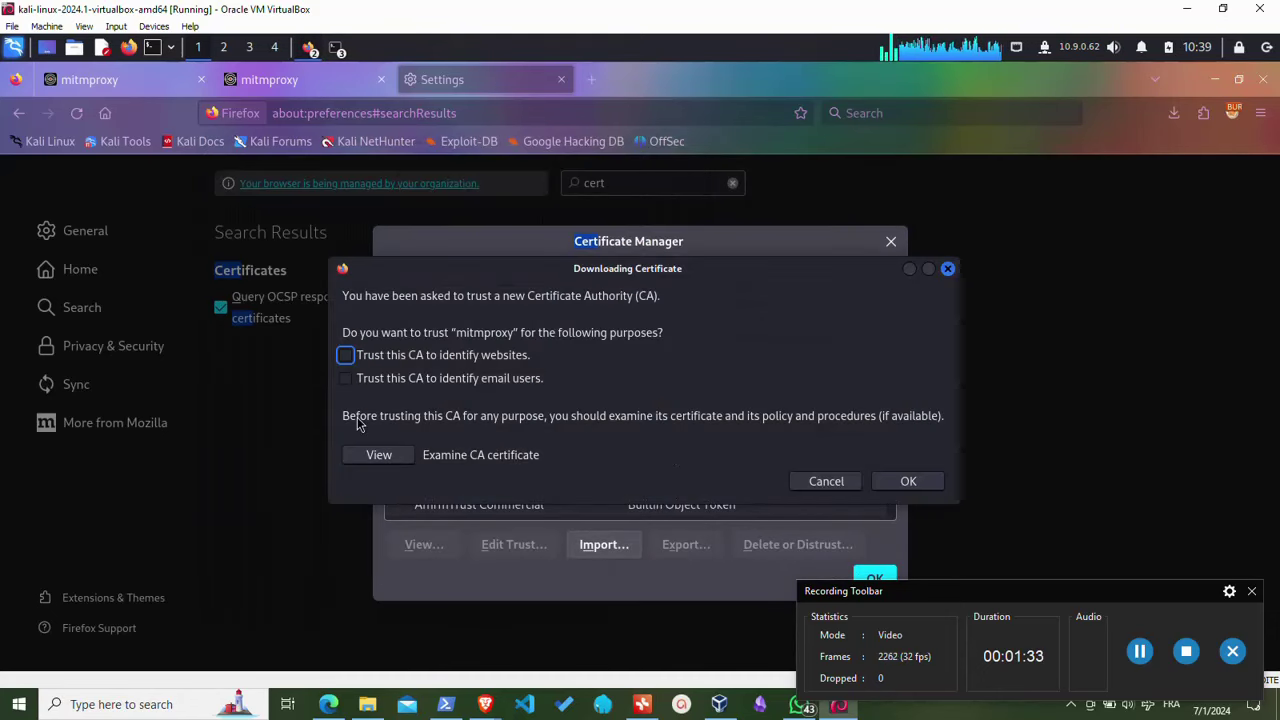
left_click(346, 356)
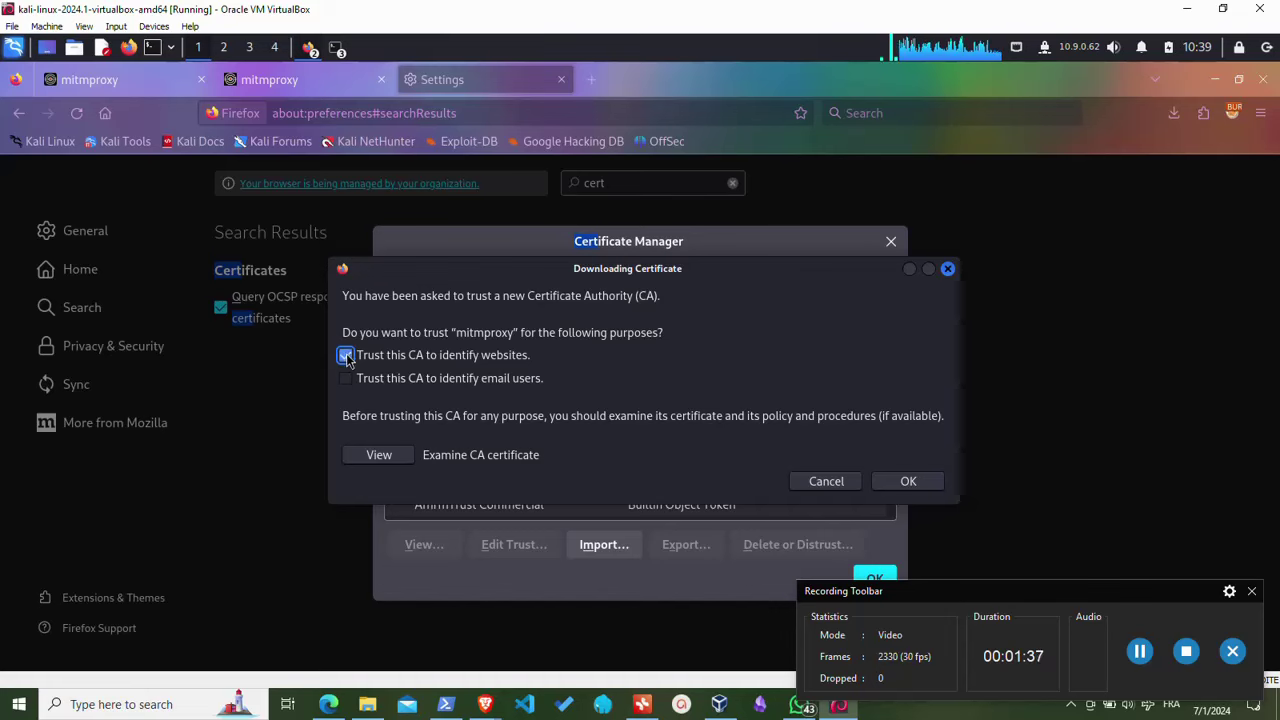
left_click(346, 378)
left_click(908, 483)
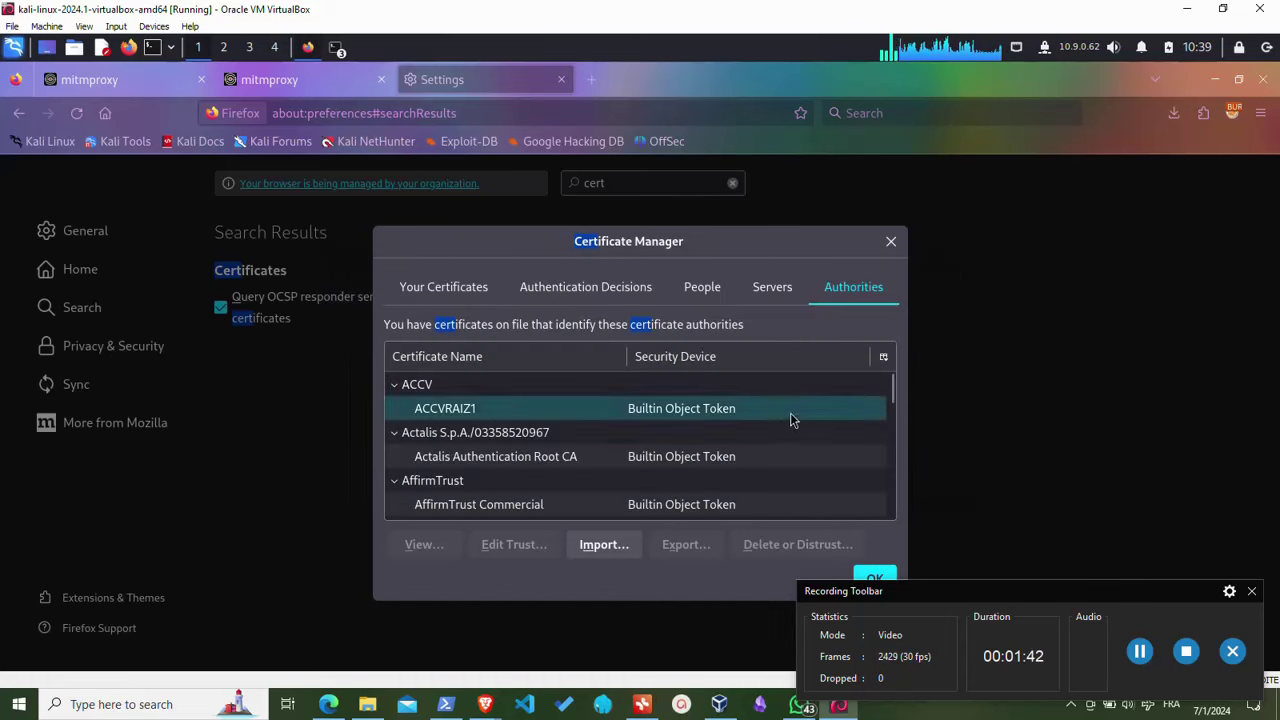
left_click(875, 580)
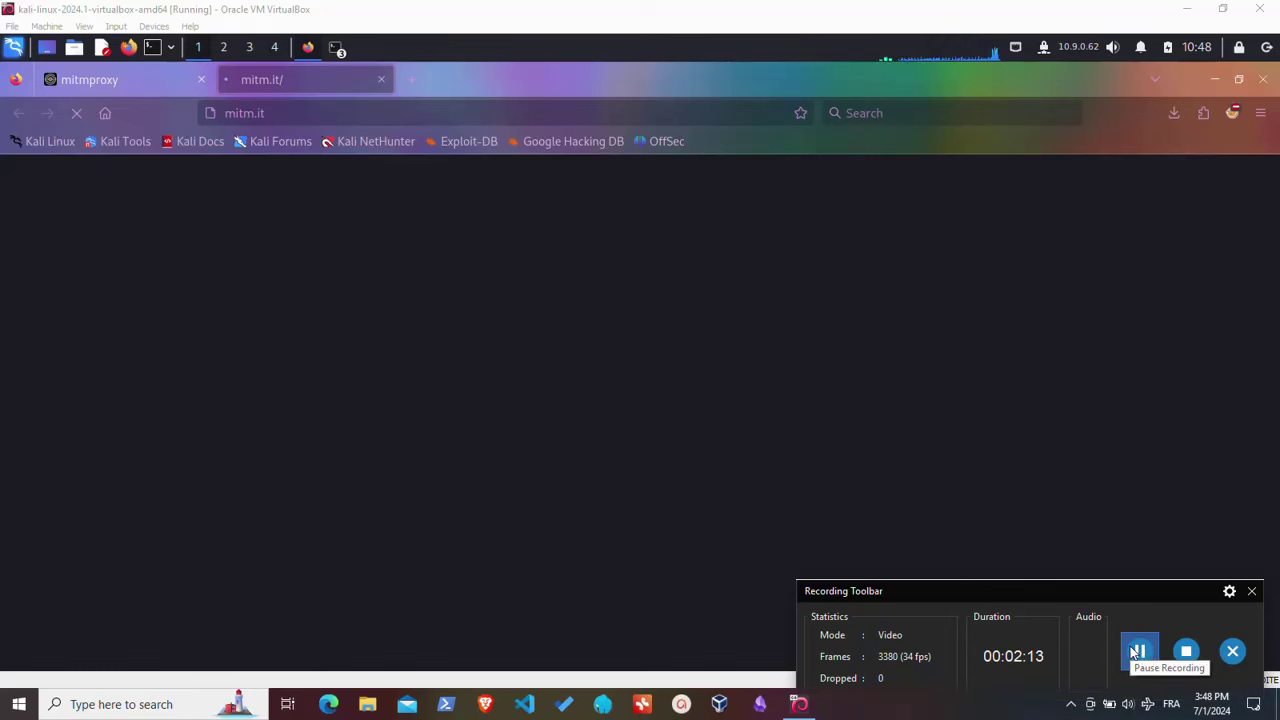
Switch FoxyProxy to the BURP 8080 proxy and reload mitm.it through it
left_click(1234, 114)
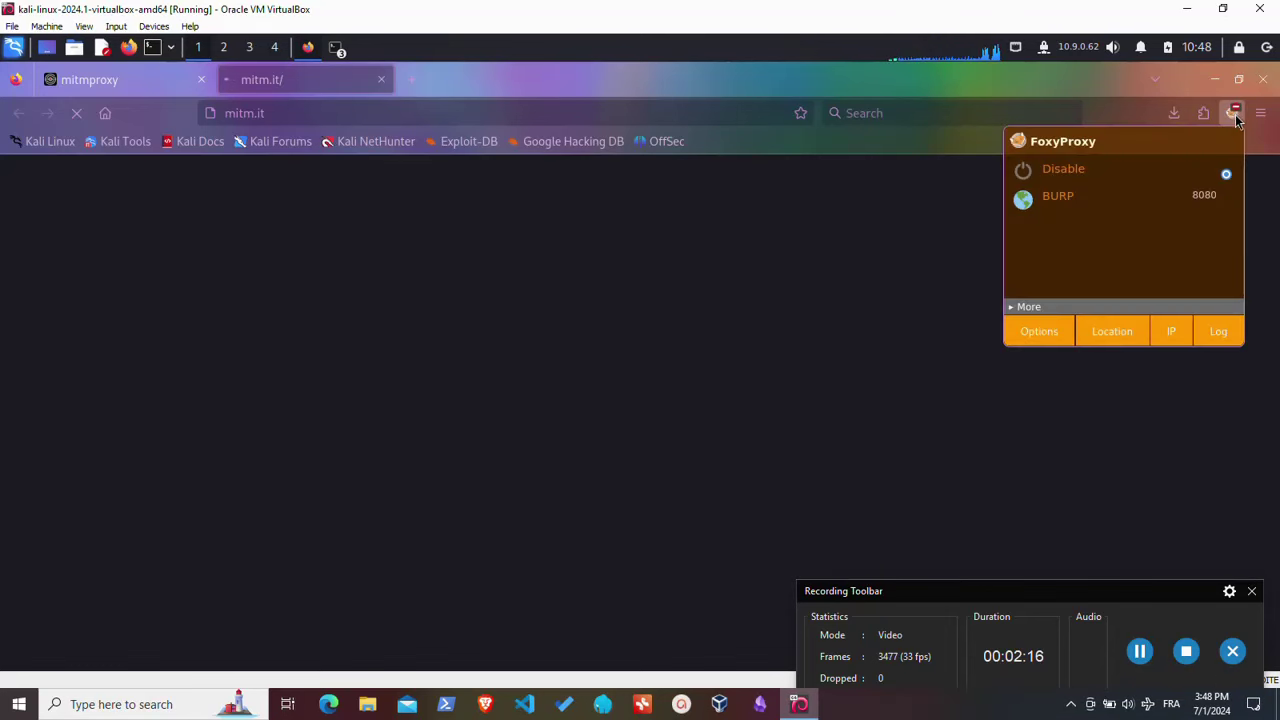
left_click(1062, 198)
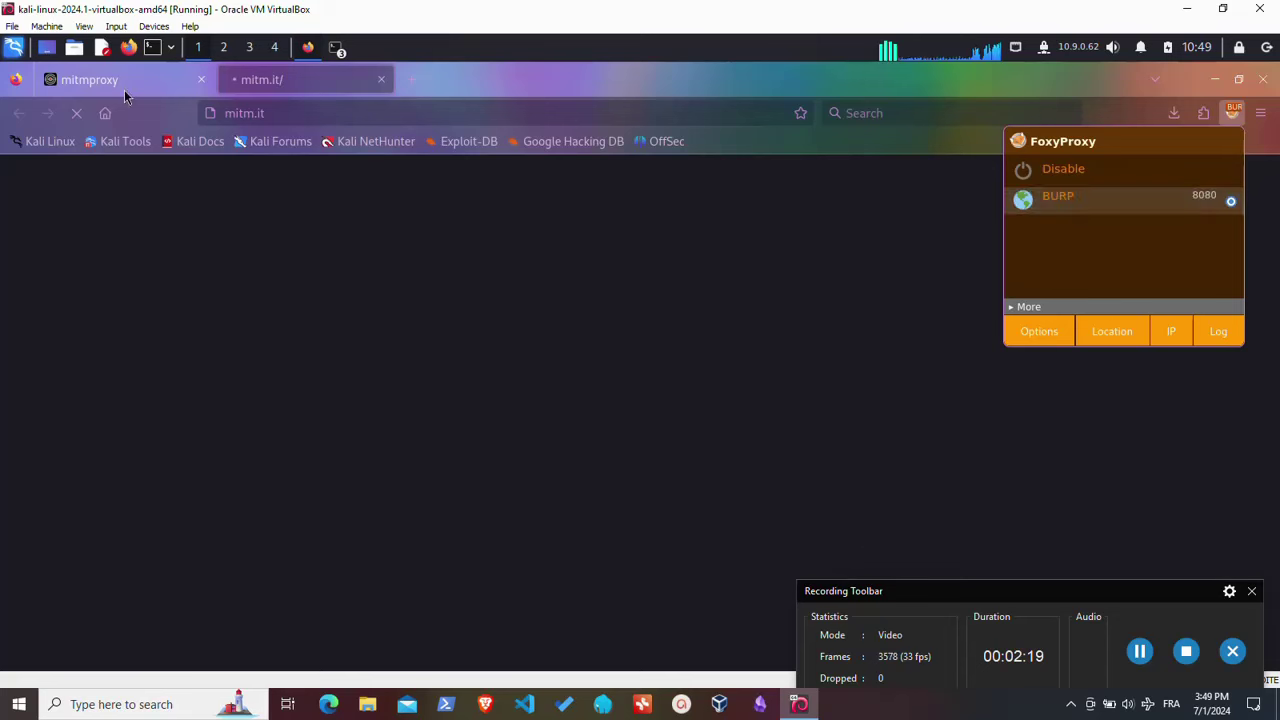
left_click(72, 116)
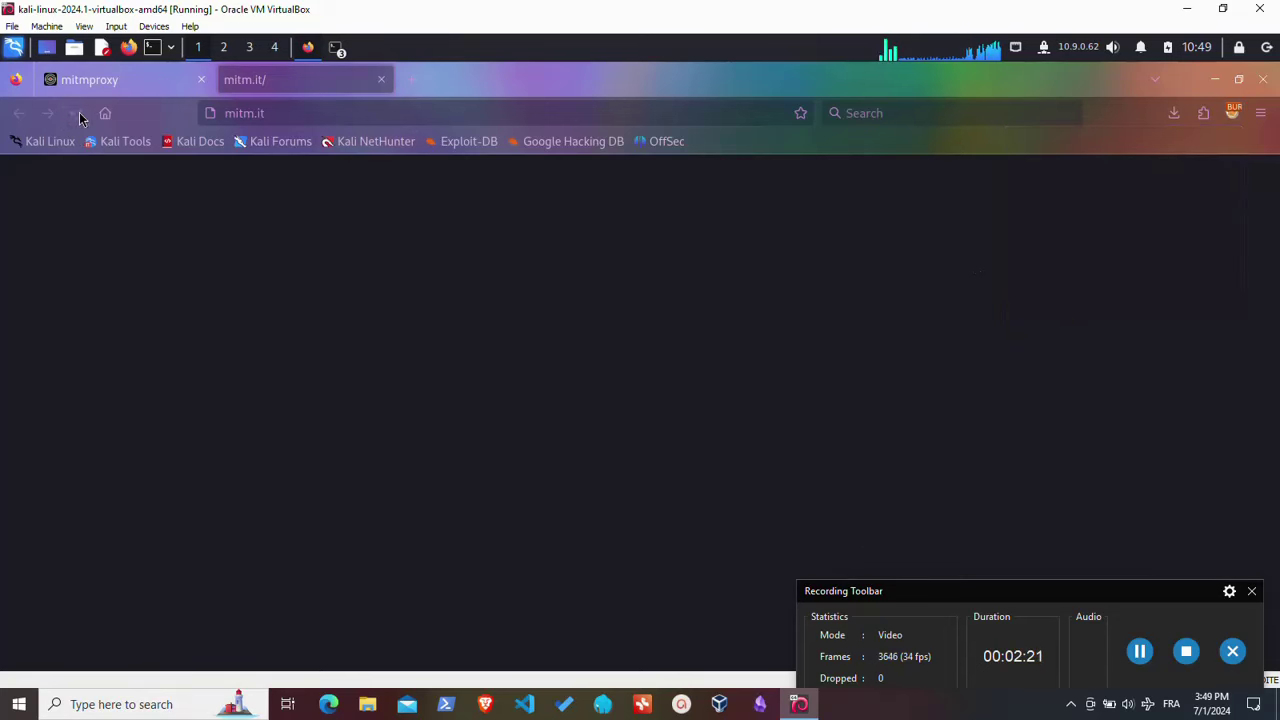
left_click(284, 116)
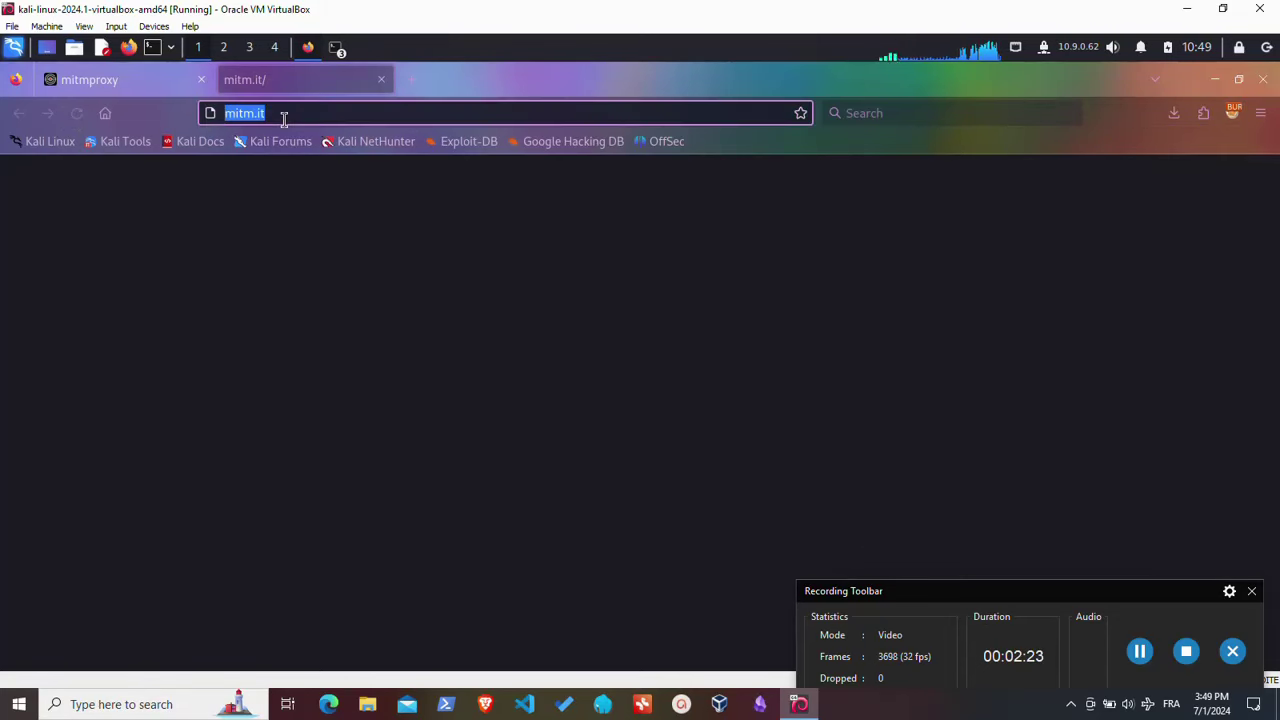
key("Return")
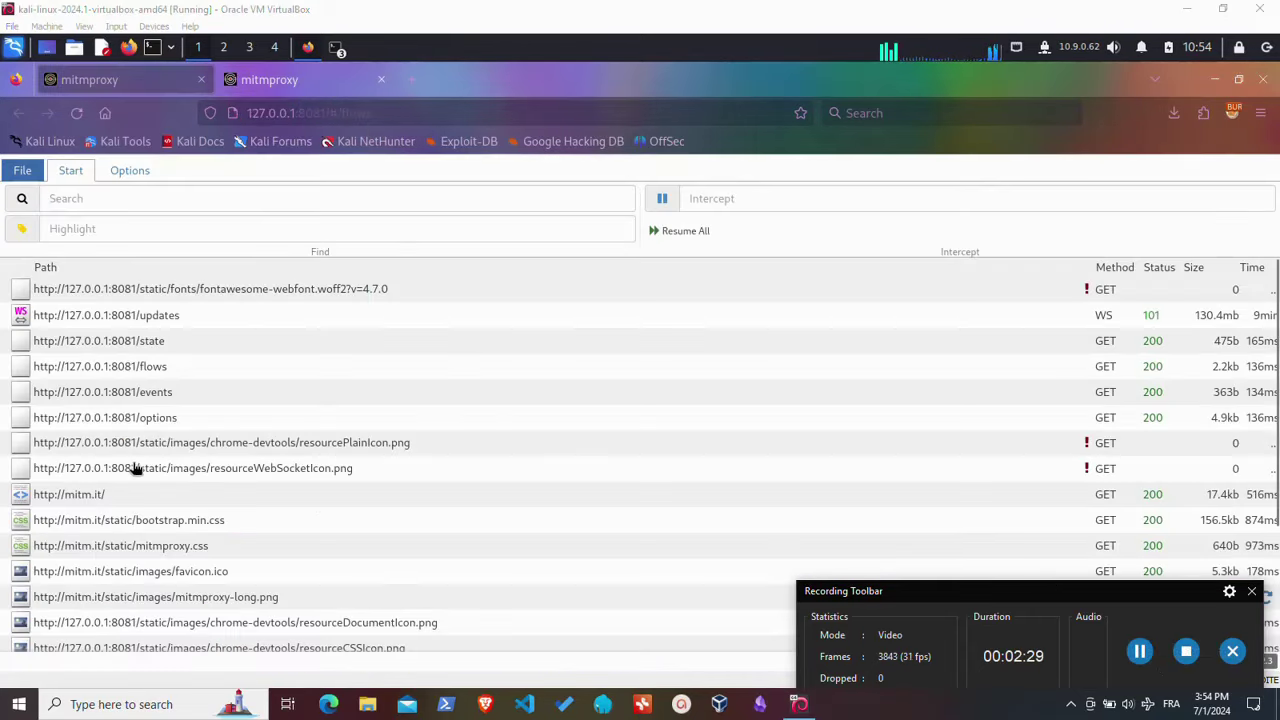
left_click(128, 495)
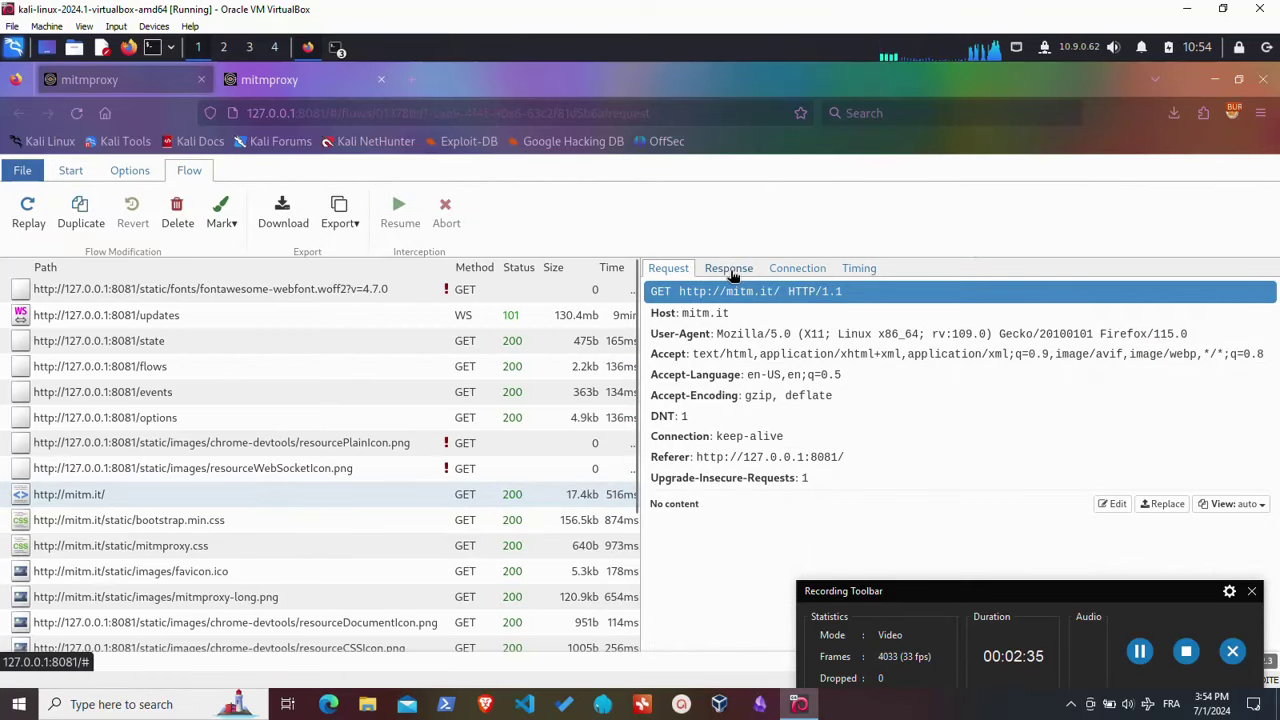
left_click(729, 268)
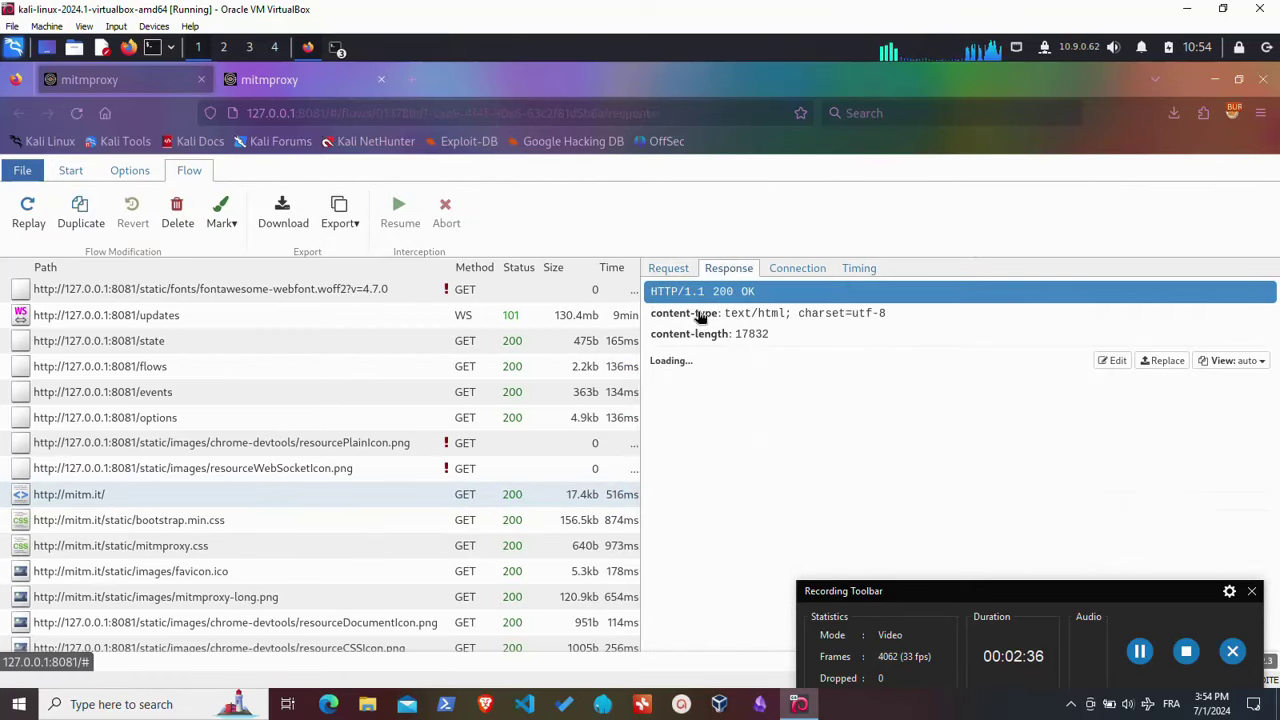
left_click(808, 270)
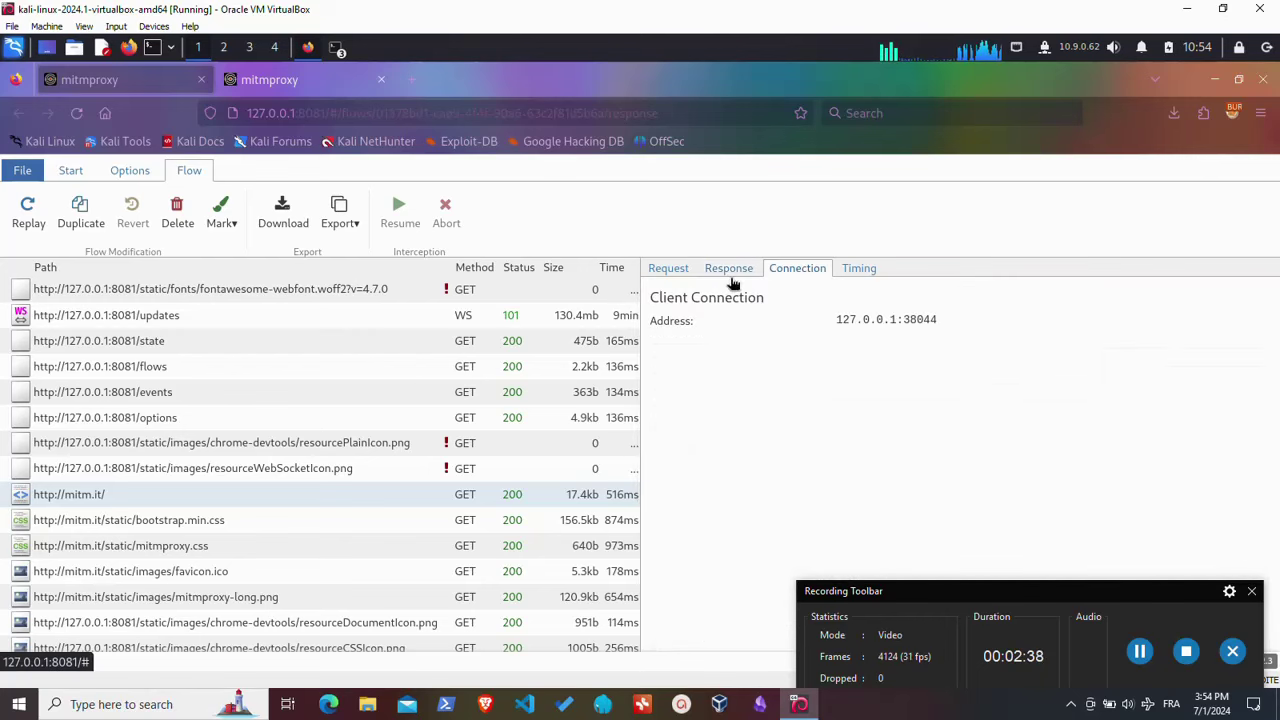
left_click(858, 270)
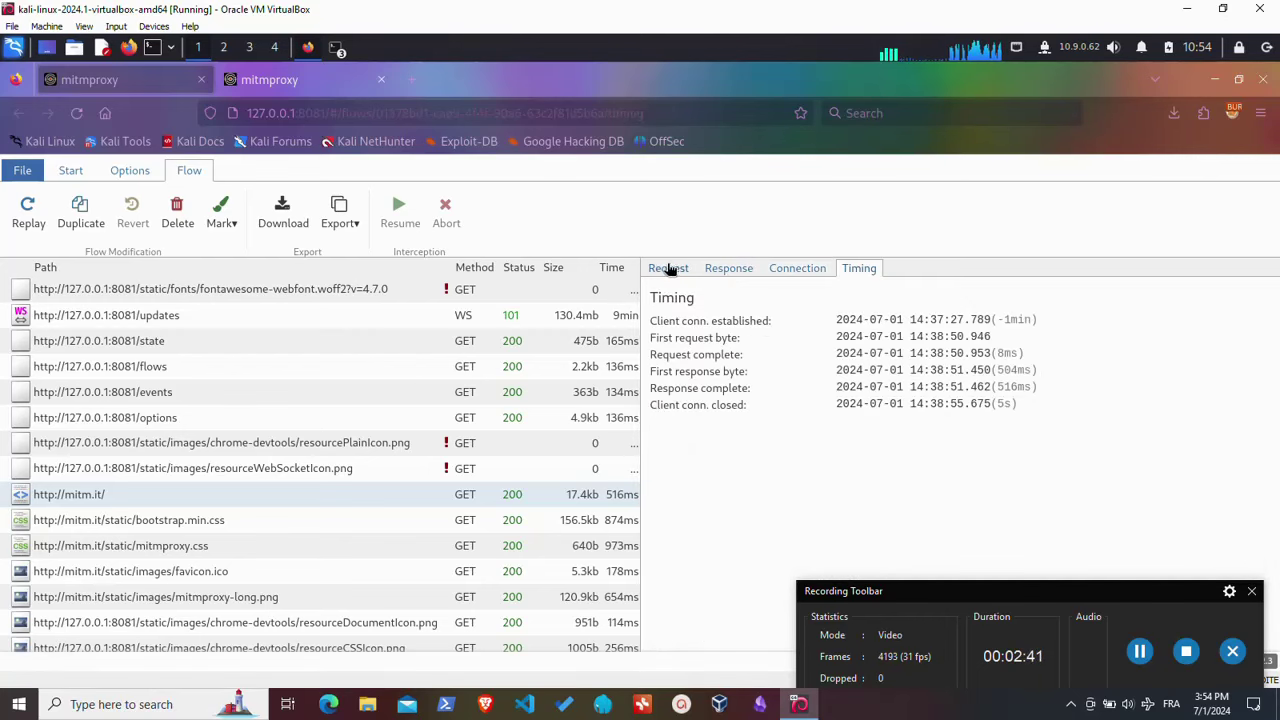
left_click(792, 267)
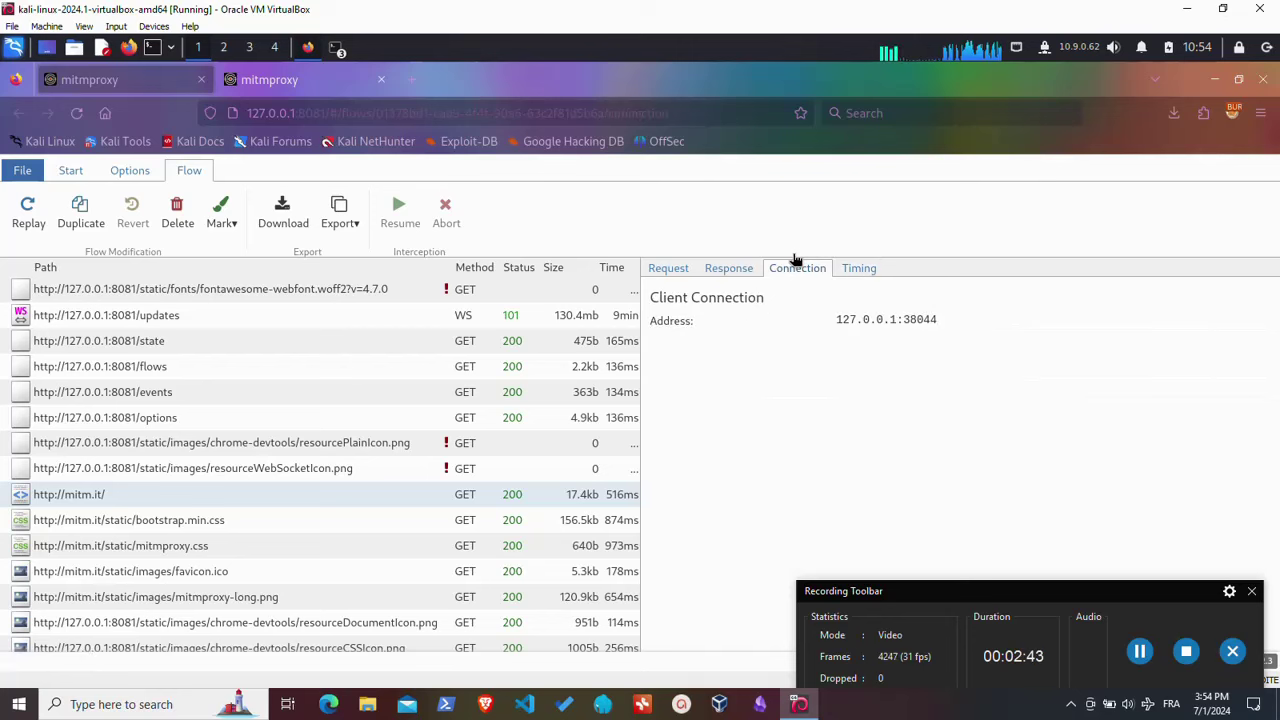
left_click(670, 272)
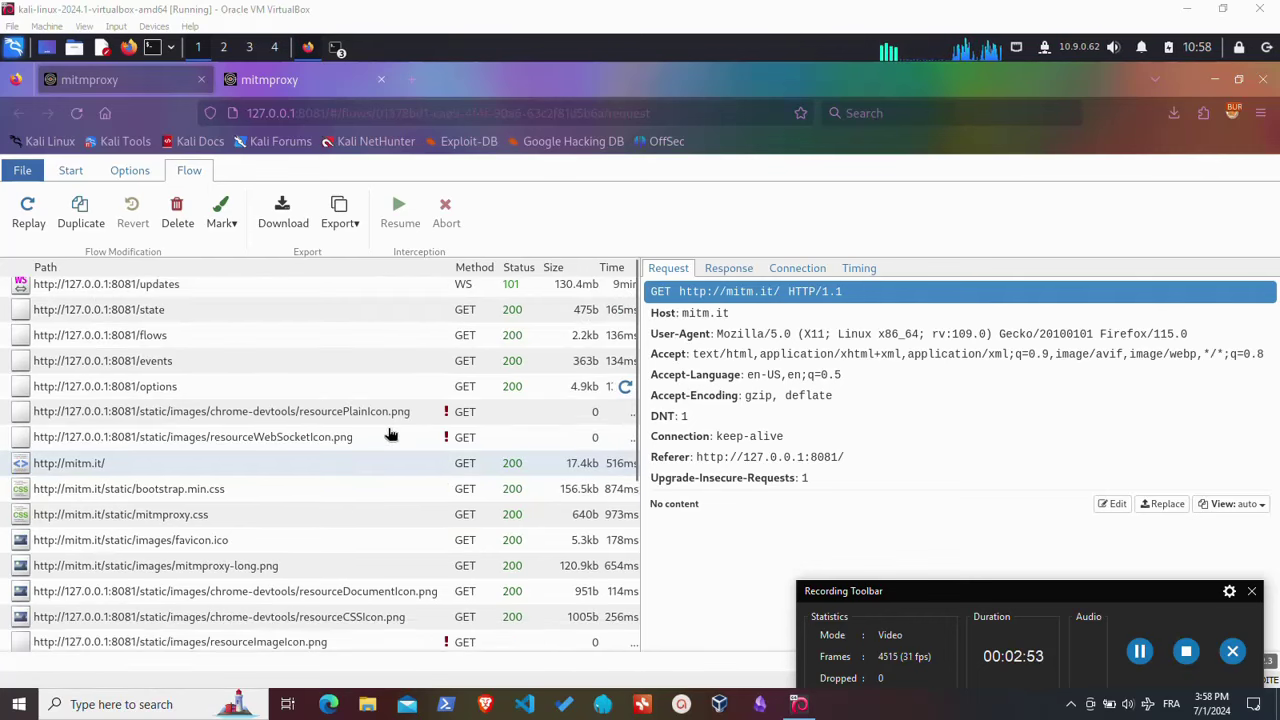
scroll(330, 460, "down", 5)
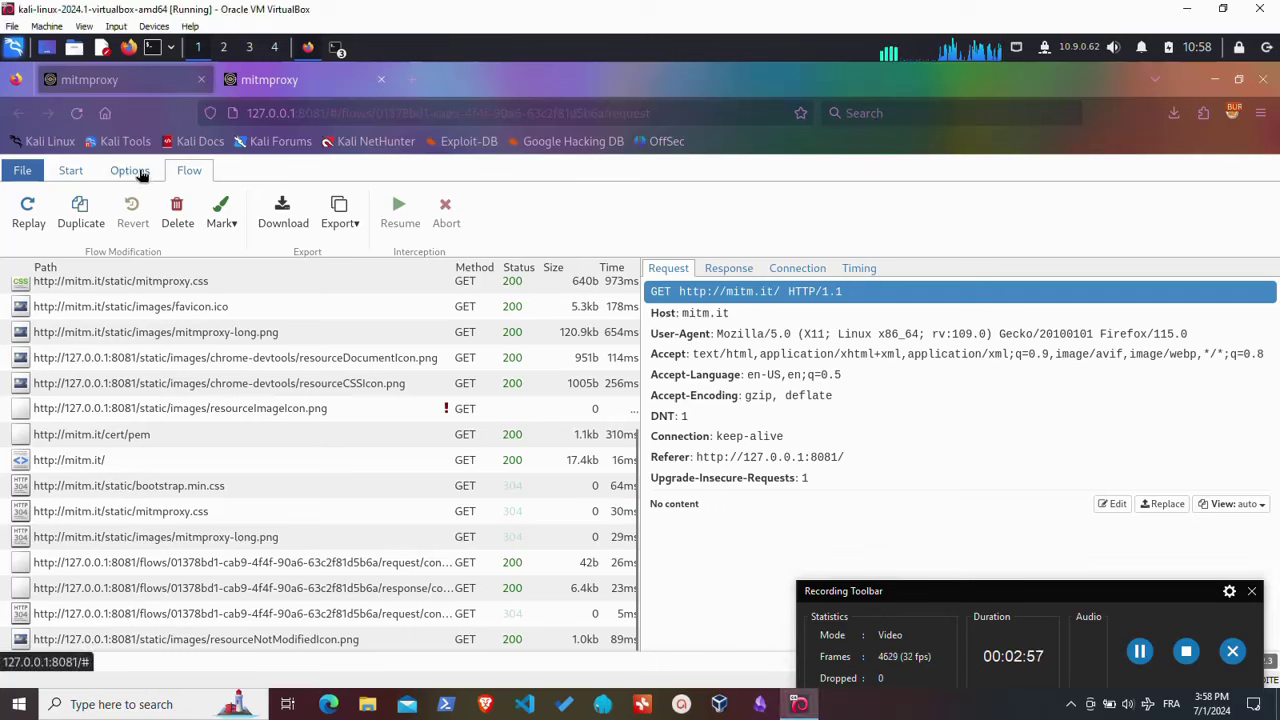
Browse the intercept filter expression list from the Intercept field on the Start tab
left_click(136, 173)
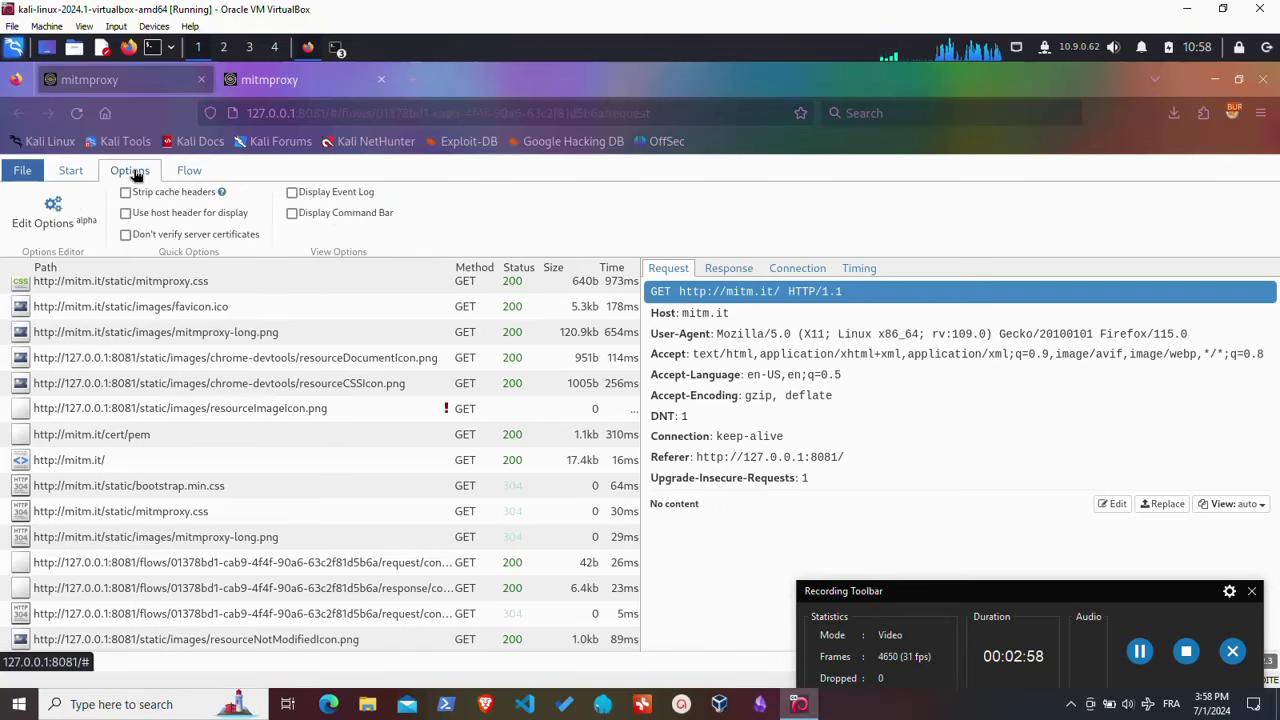
left_click(71, 172)
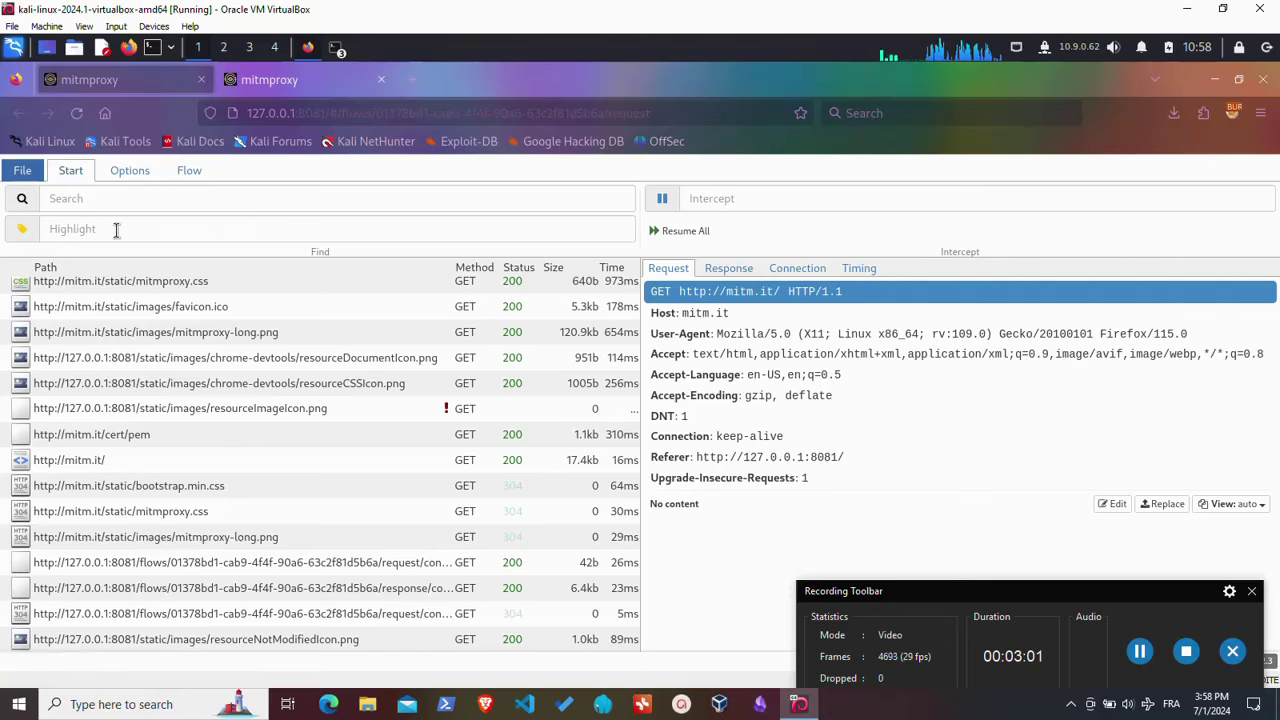
left_click(725, 198)
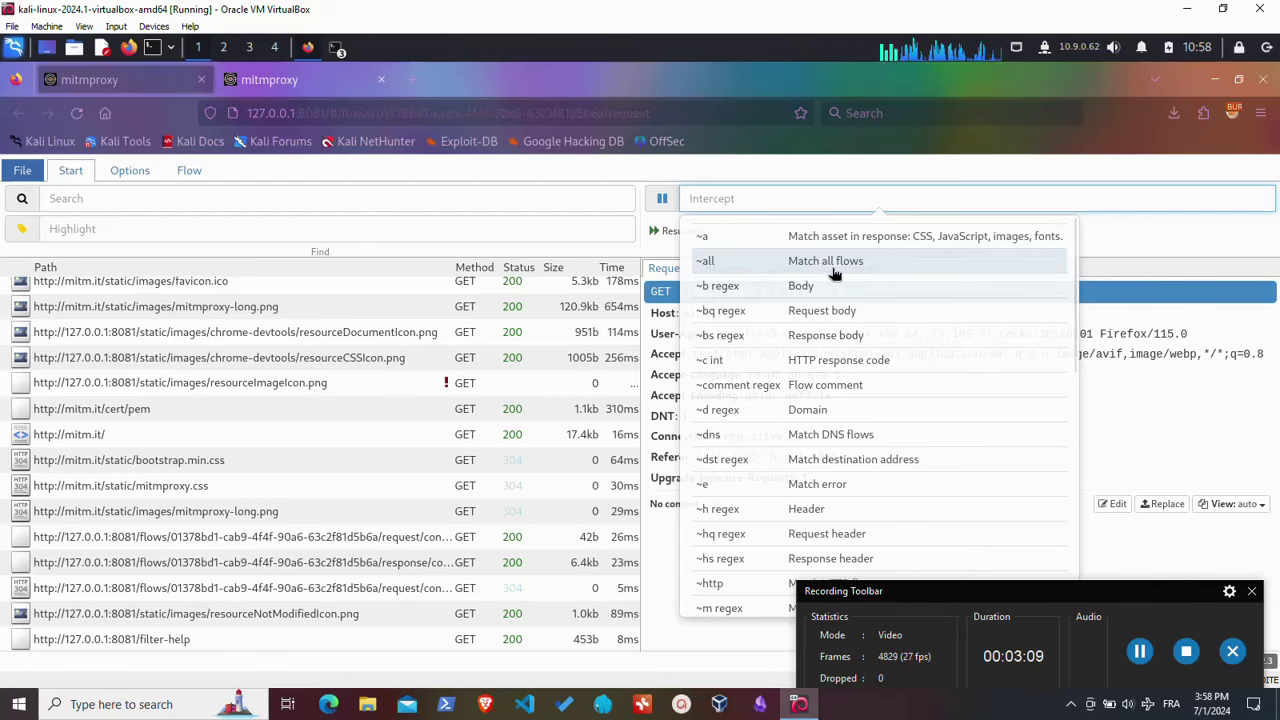
scroll(833, 274, "down", 3)
scroll(833, 274, "down", 1)
scroll(833, 274, "down", 2)
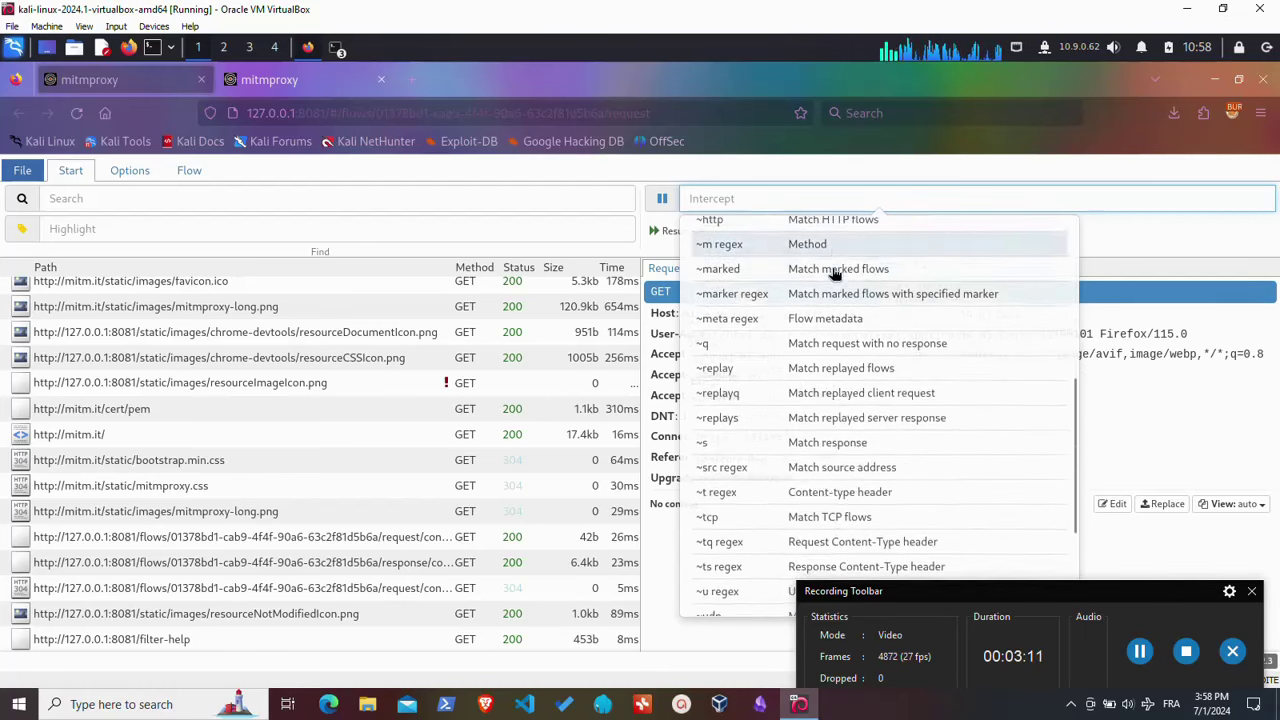
scroll(833, 274, "down", 3)
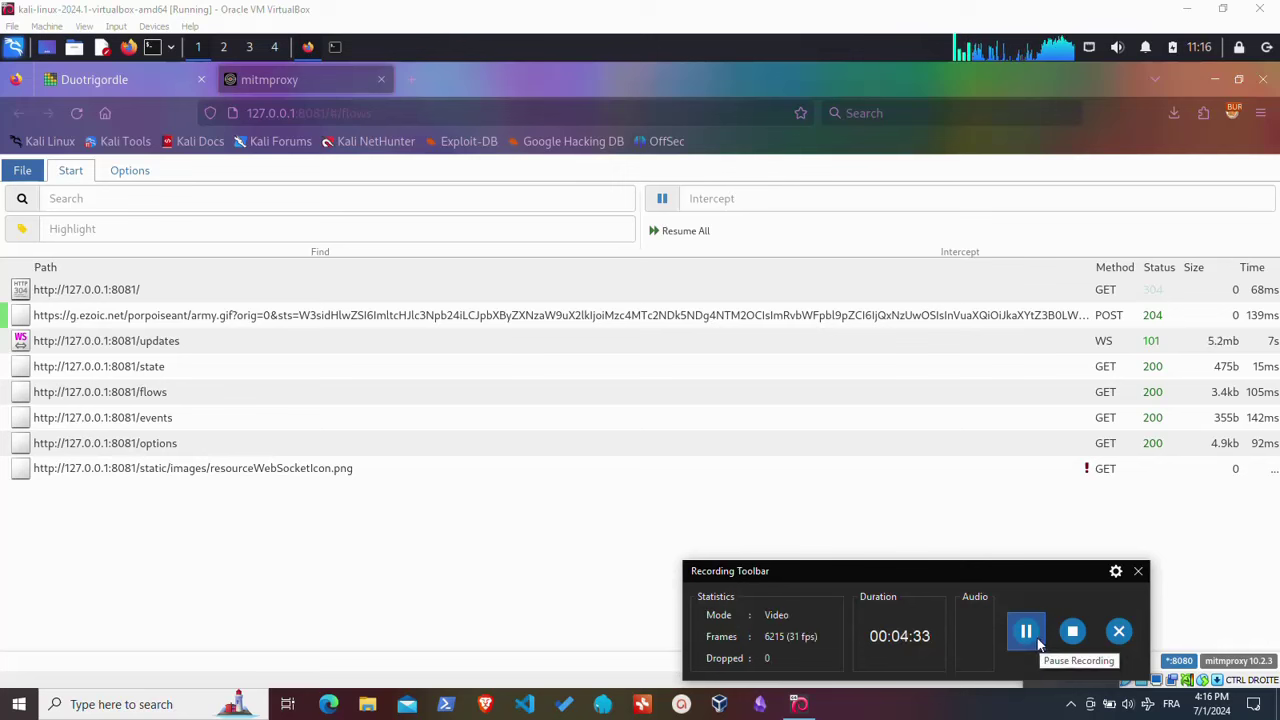
Open FoxyProxy's options at the Proxies list and expand the BURP proxy entry
left_click(1235, 117)
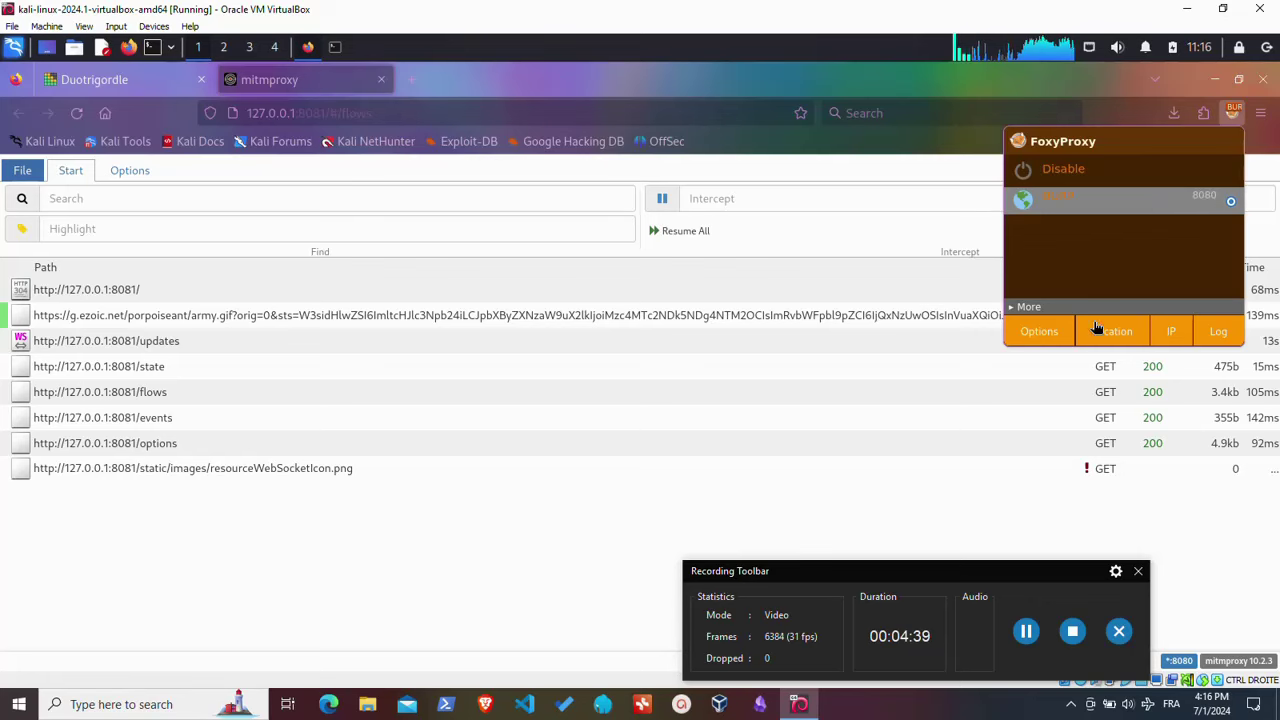
left_click(1040, 332)
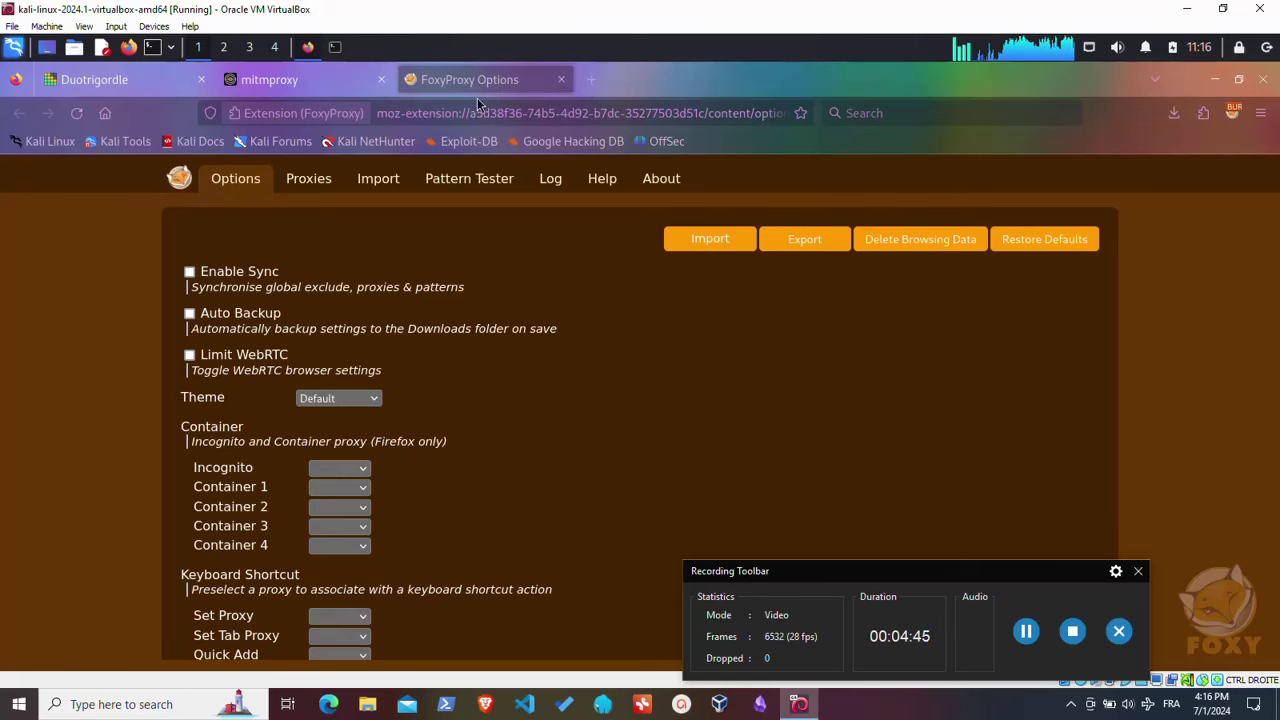
left_click(320, 180)
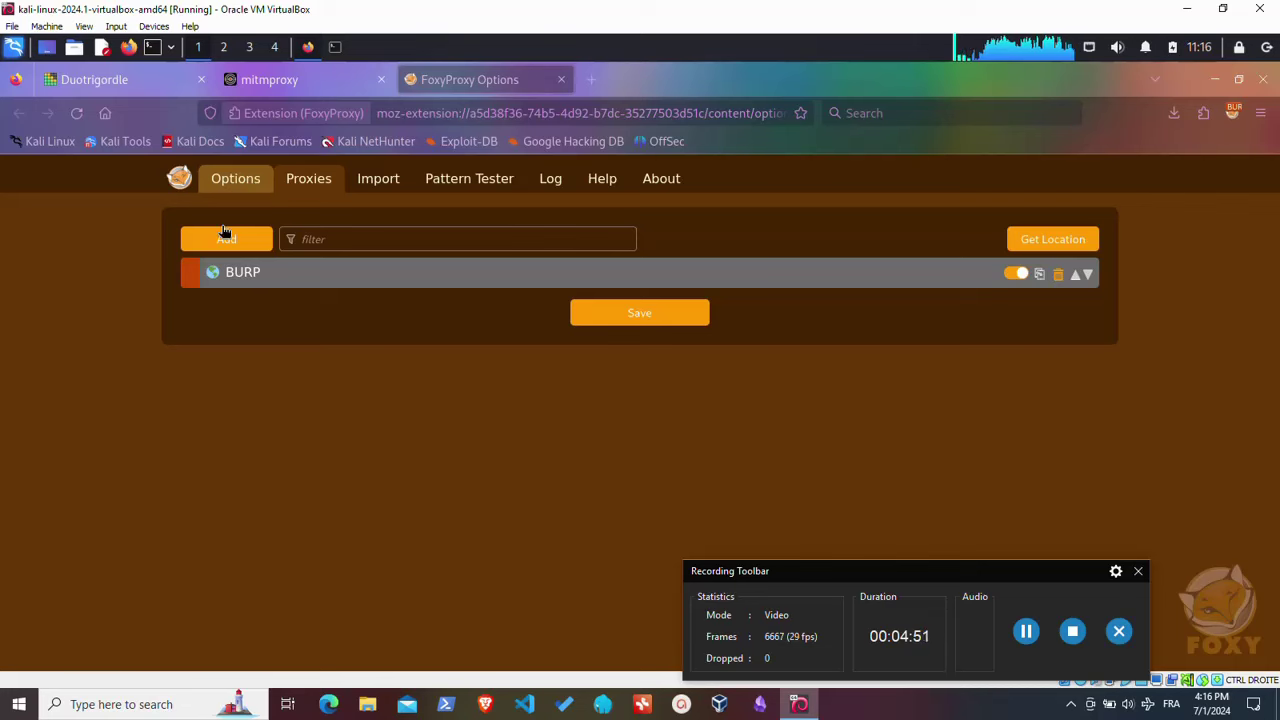
left_click(380, 270)
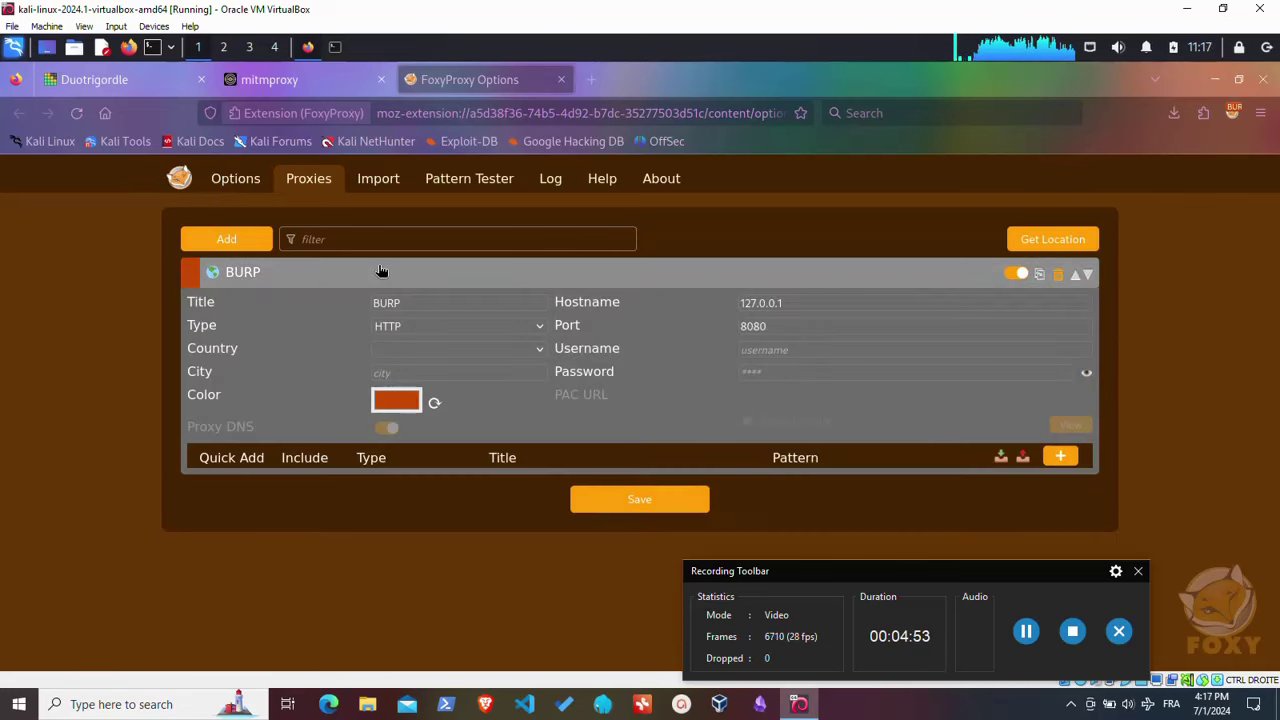
Keep BURP as HTTP on 127.0.0.1 port 8080, save it, and close the options tab
left_click(400, 302)
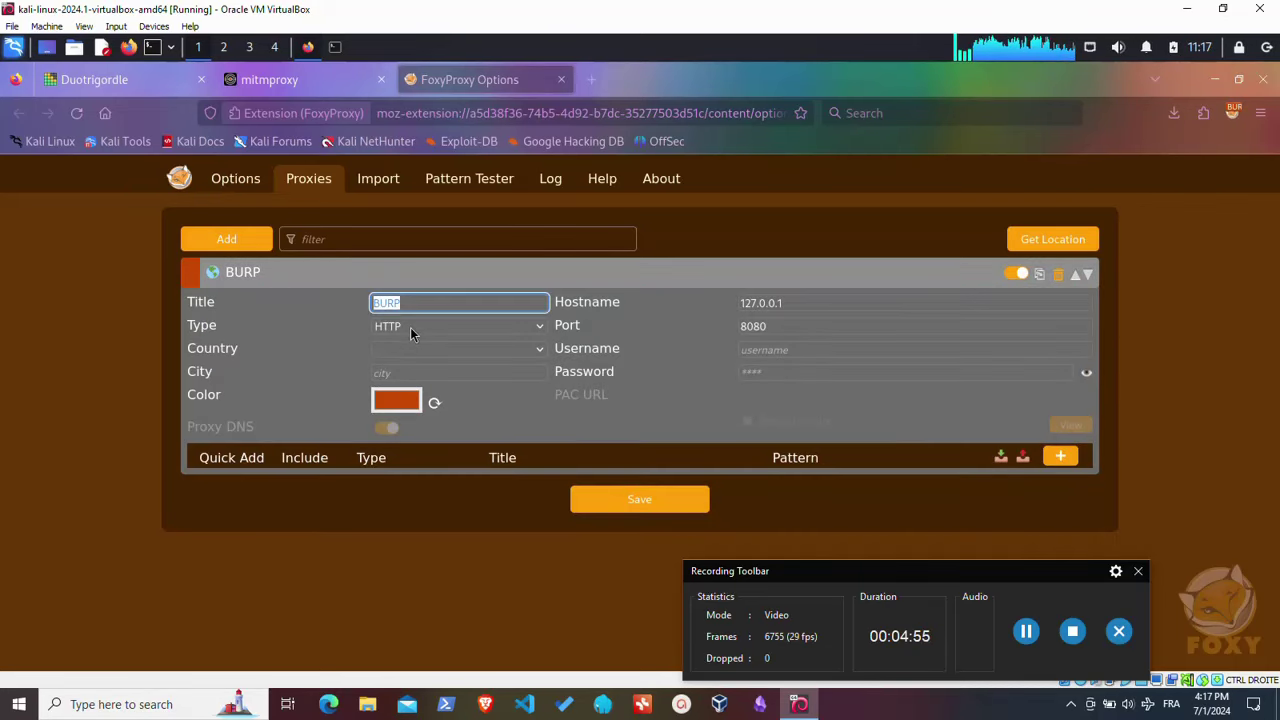
left_click(410, 327)
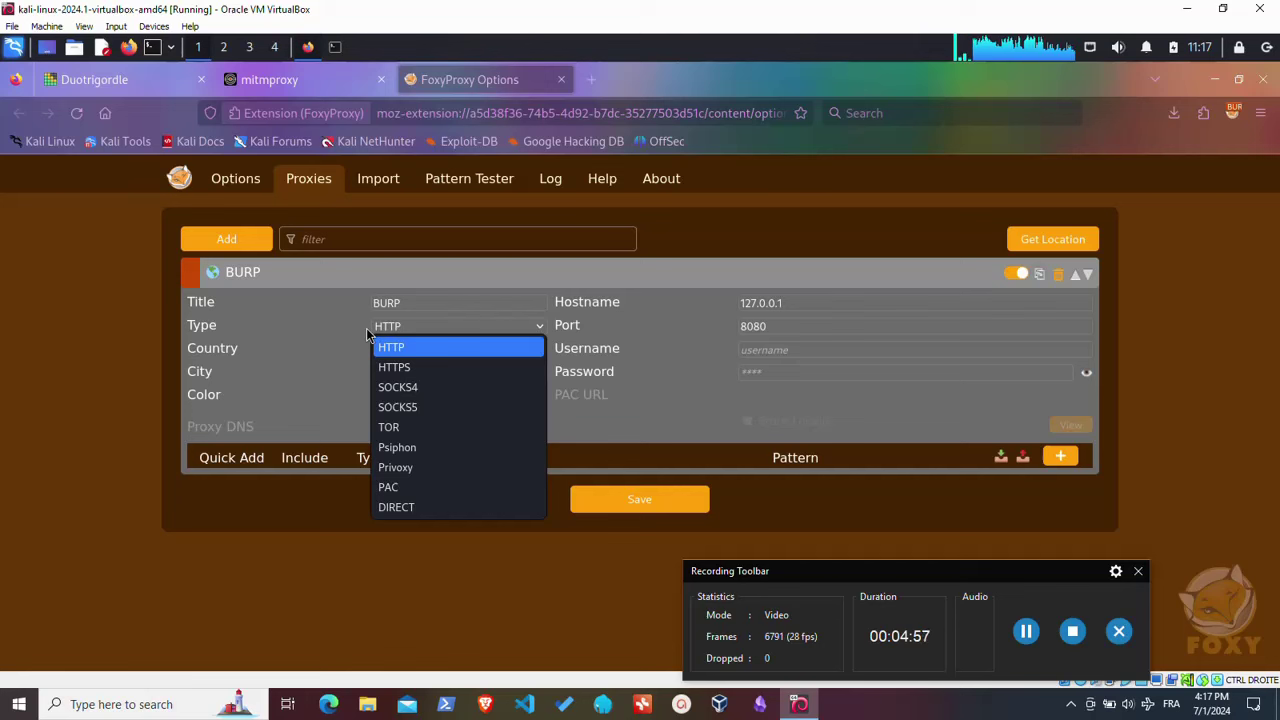
left_click(368, 332)
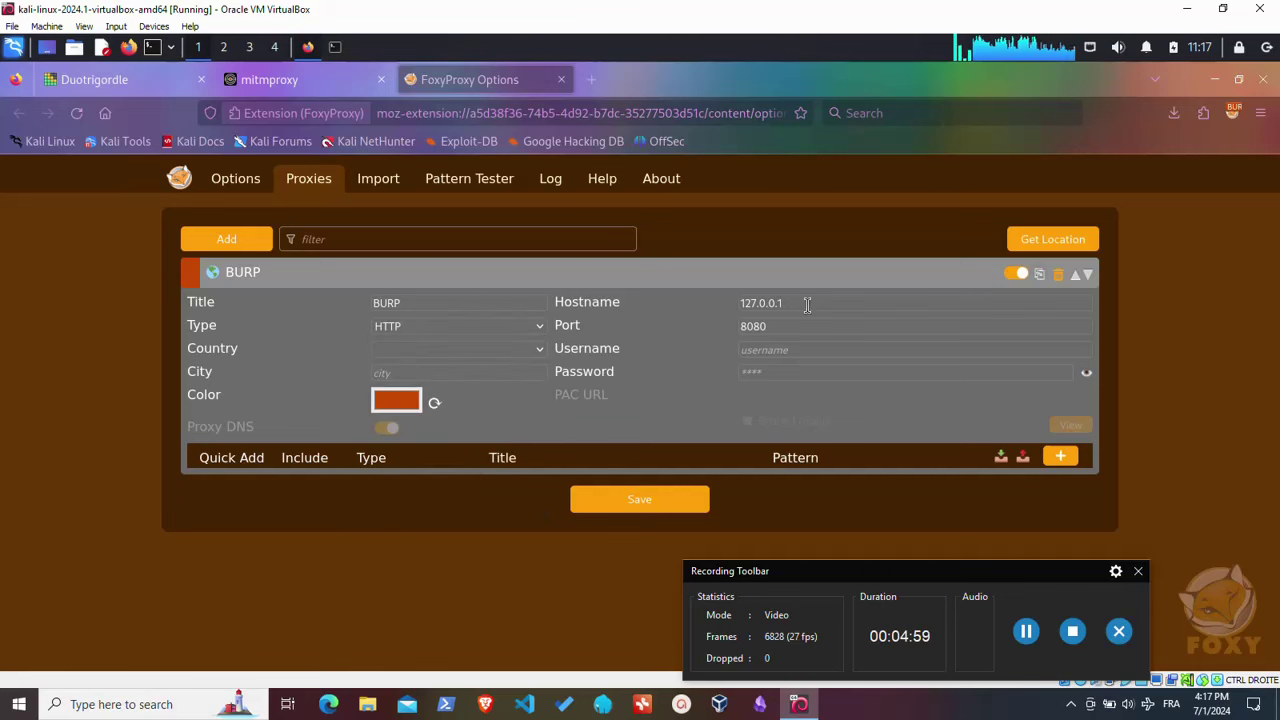
mouse_move(807, 305)
left_mouse_down()
mouse_move(730, 308)
mouse_move(729, 324)
left_mouse_up()
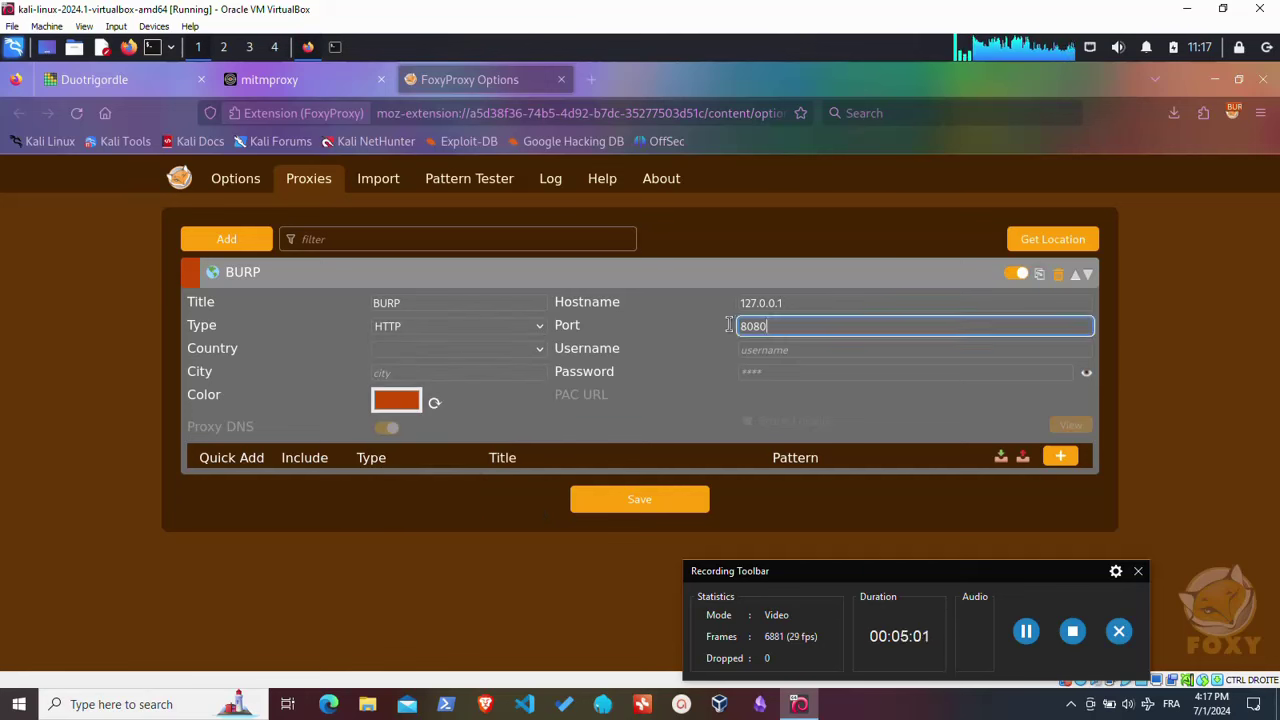
left_click(645, 501)
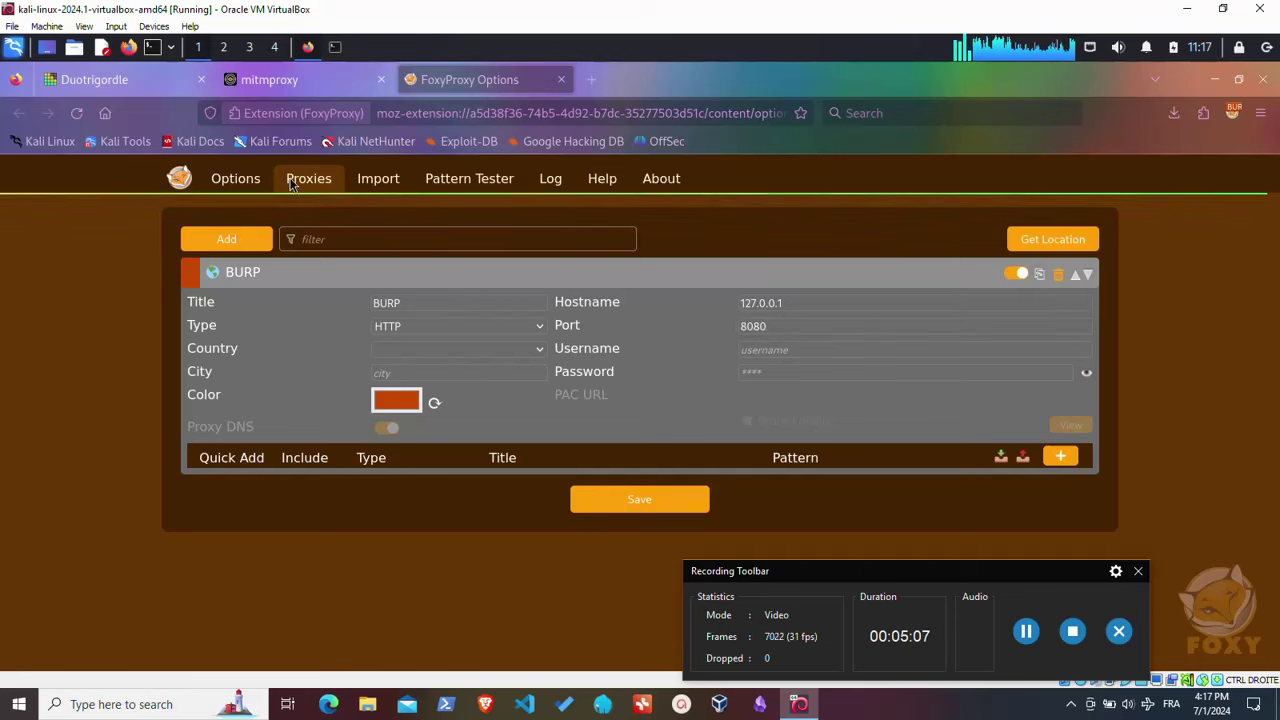
left_click(563, 80)
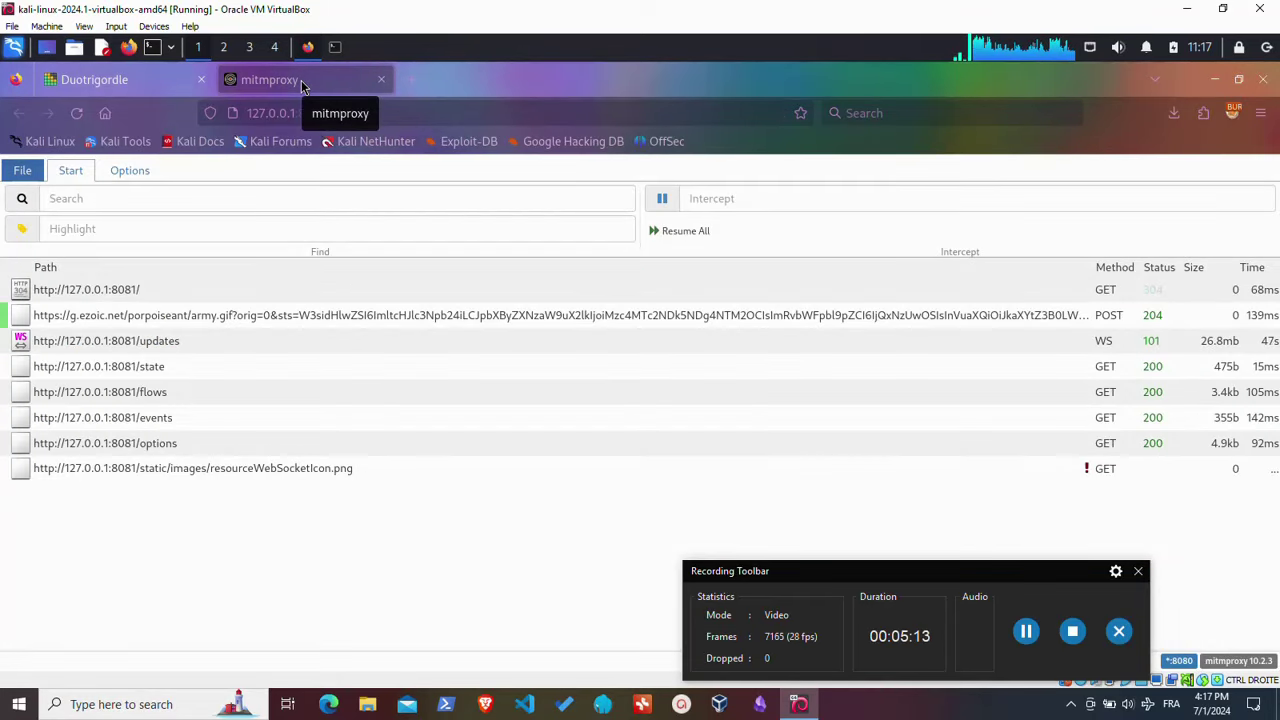
left_click(150, 88)
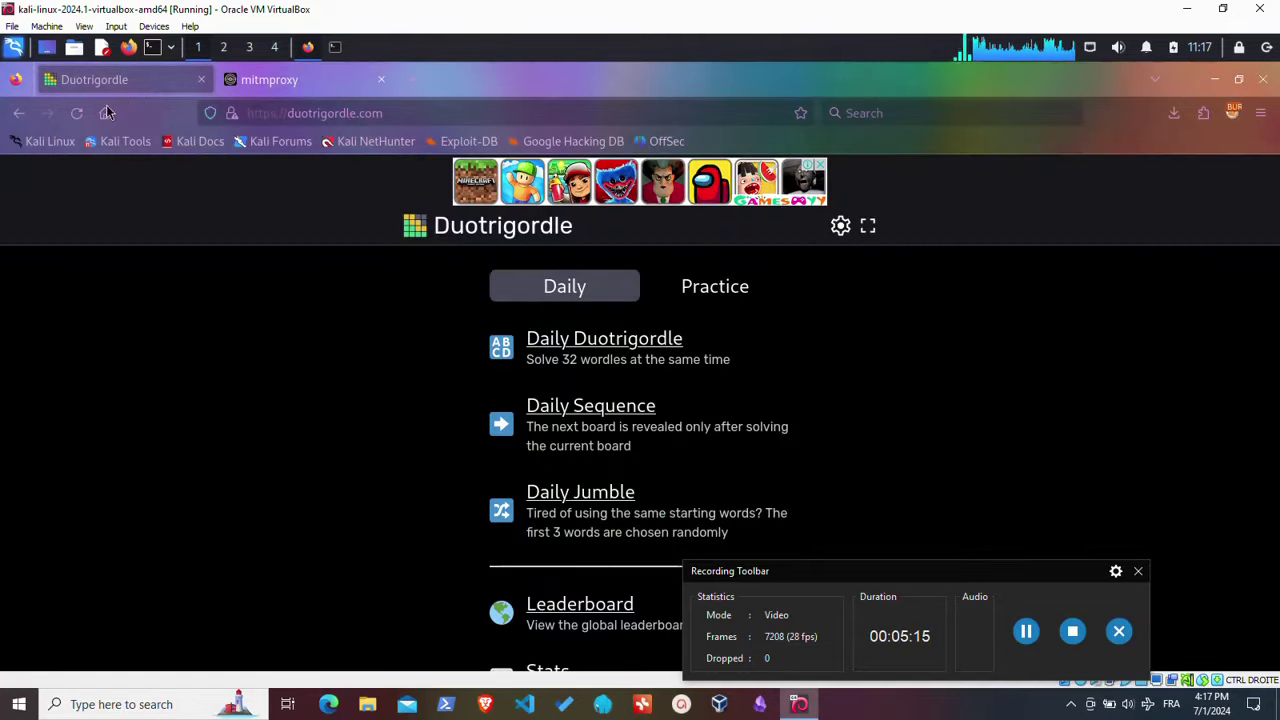
left_click(77, 113)
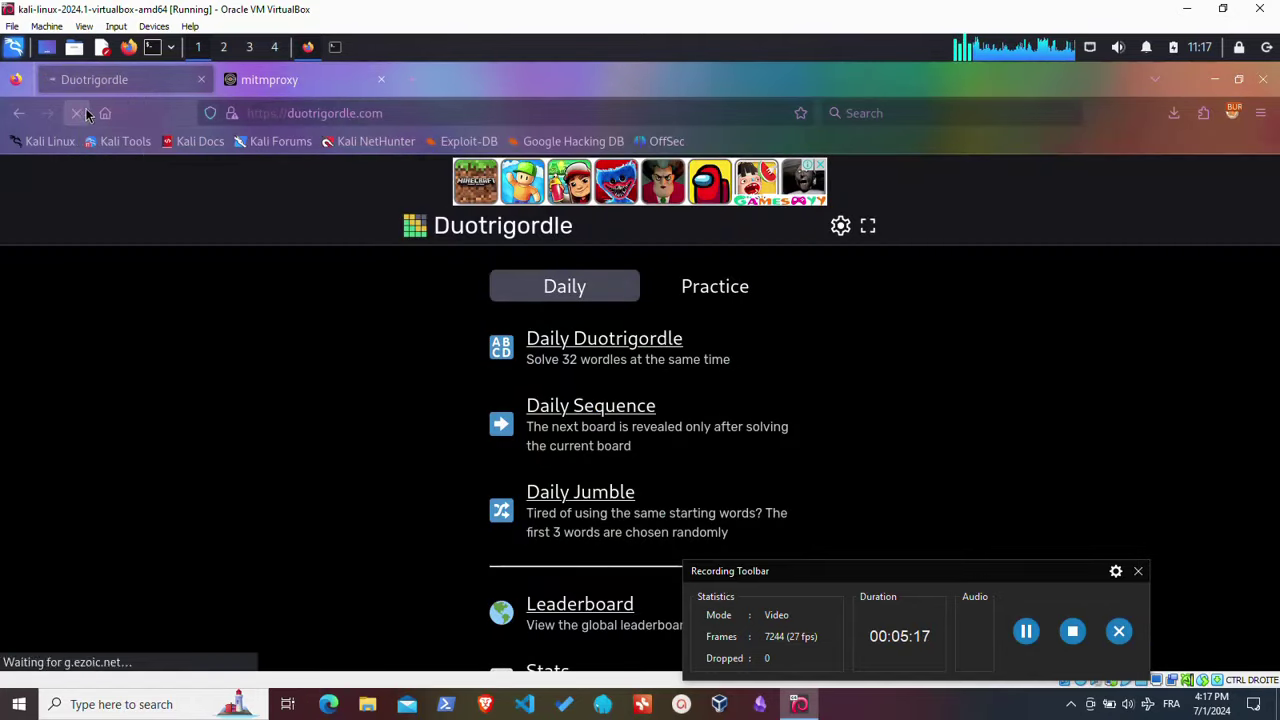
left_click(281, 82)
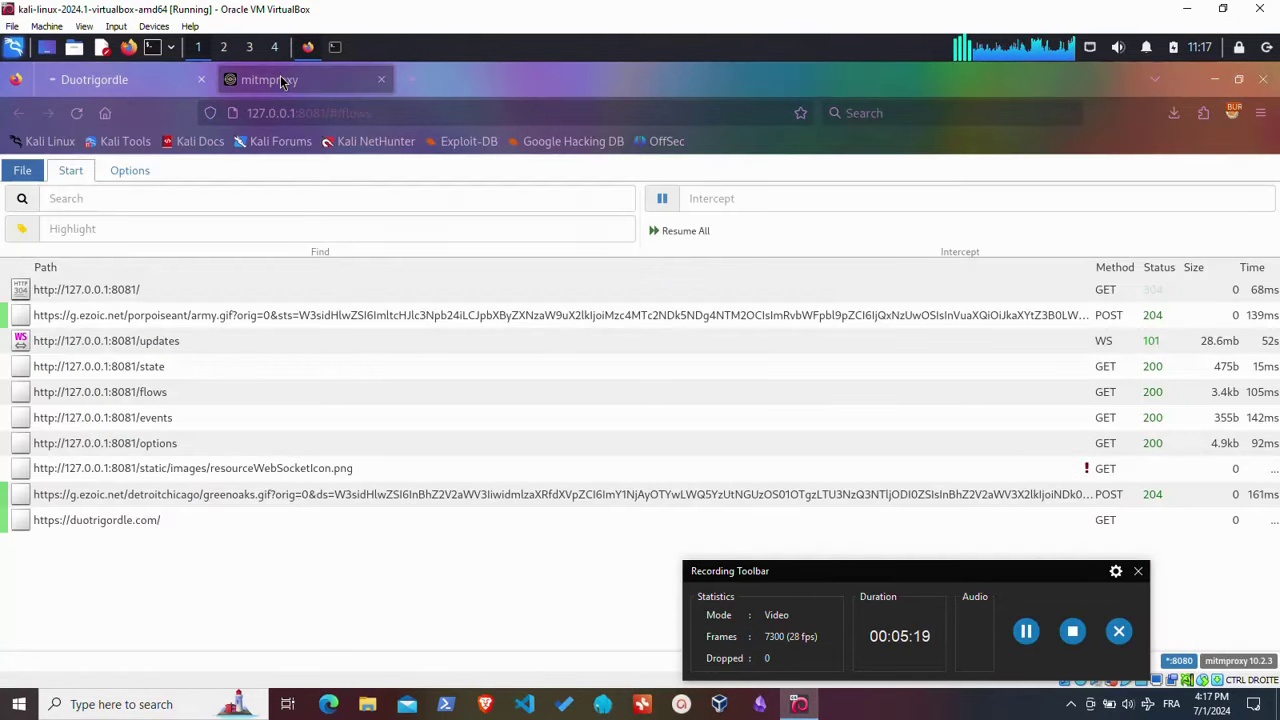
left_click(115, 522)
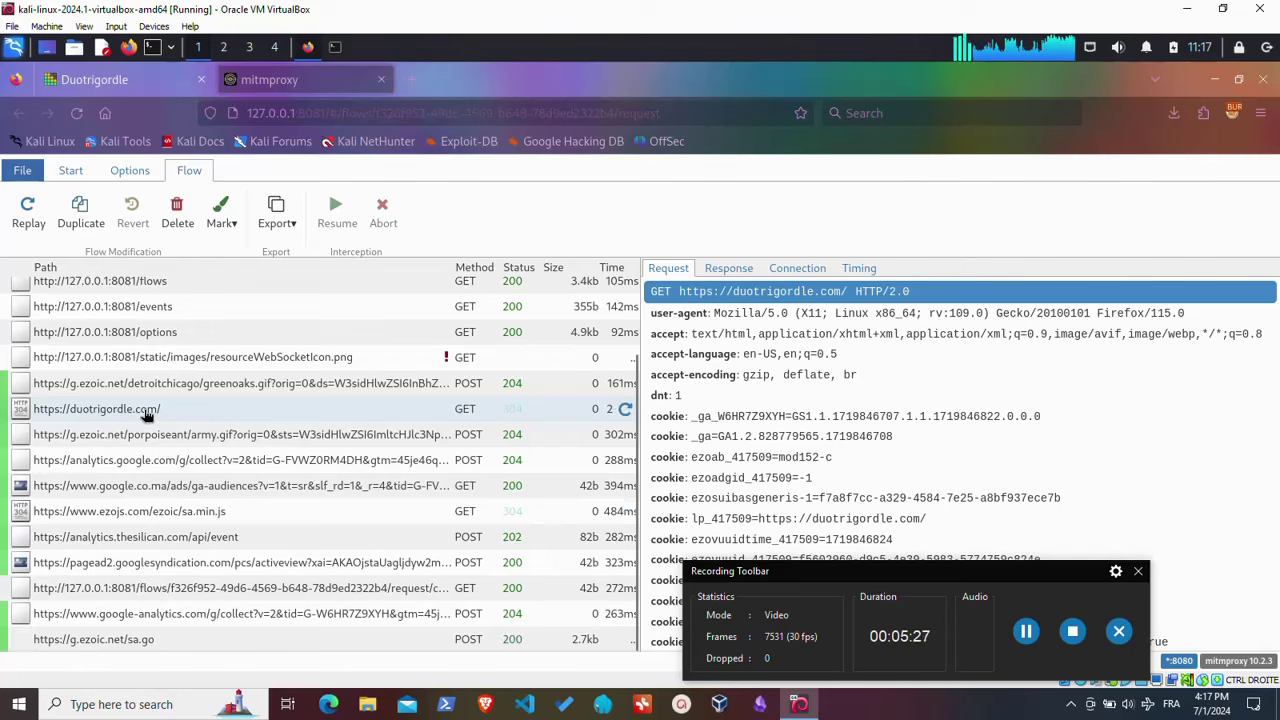
right_click(148, 412)
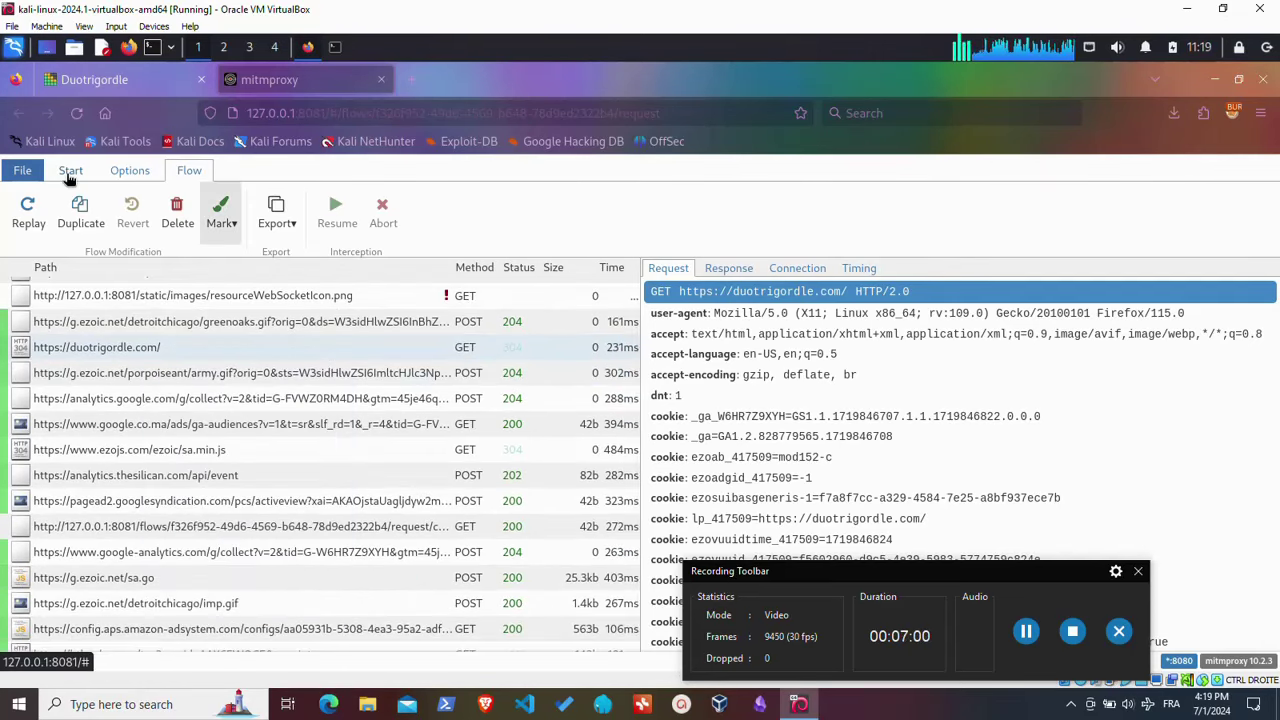
Replay the duotrigordle.com request and copy the Duotrigordle page URL from the address bar
left_click(70, 171)
key("r")
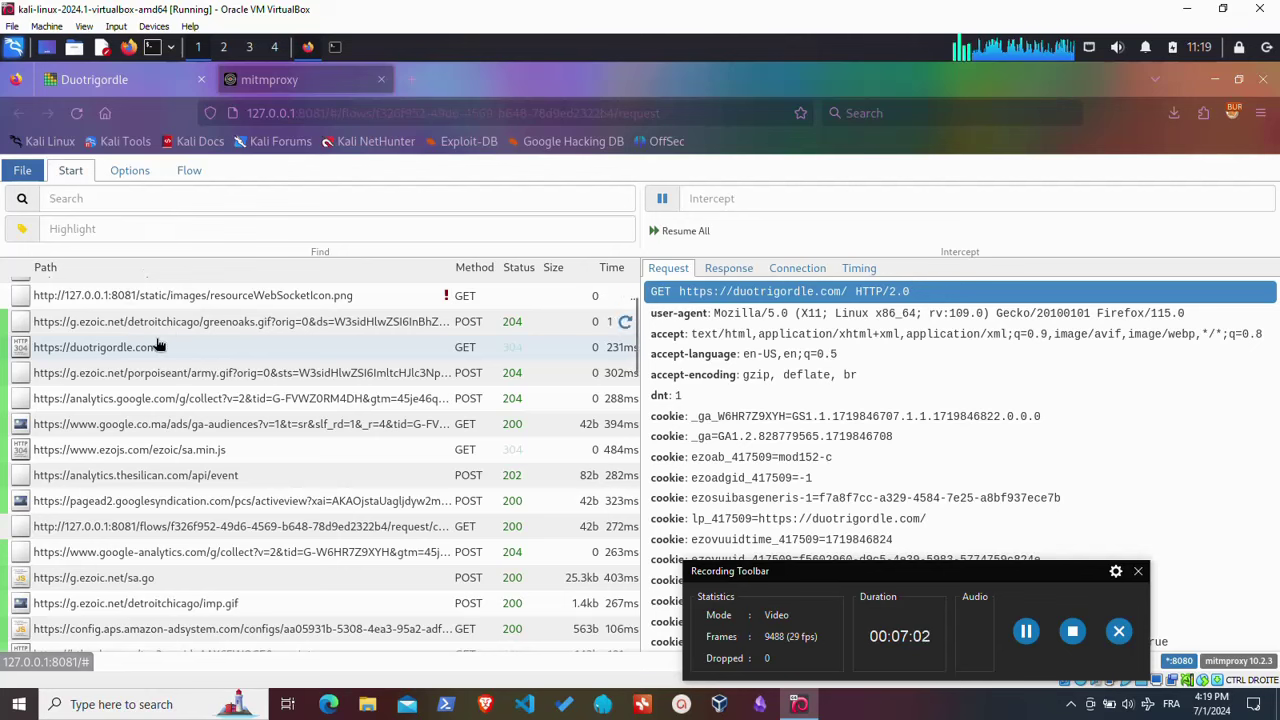
left_click(150, 82)
left_click(344, 112)
right_click(344, 112)
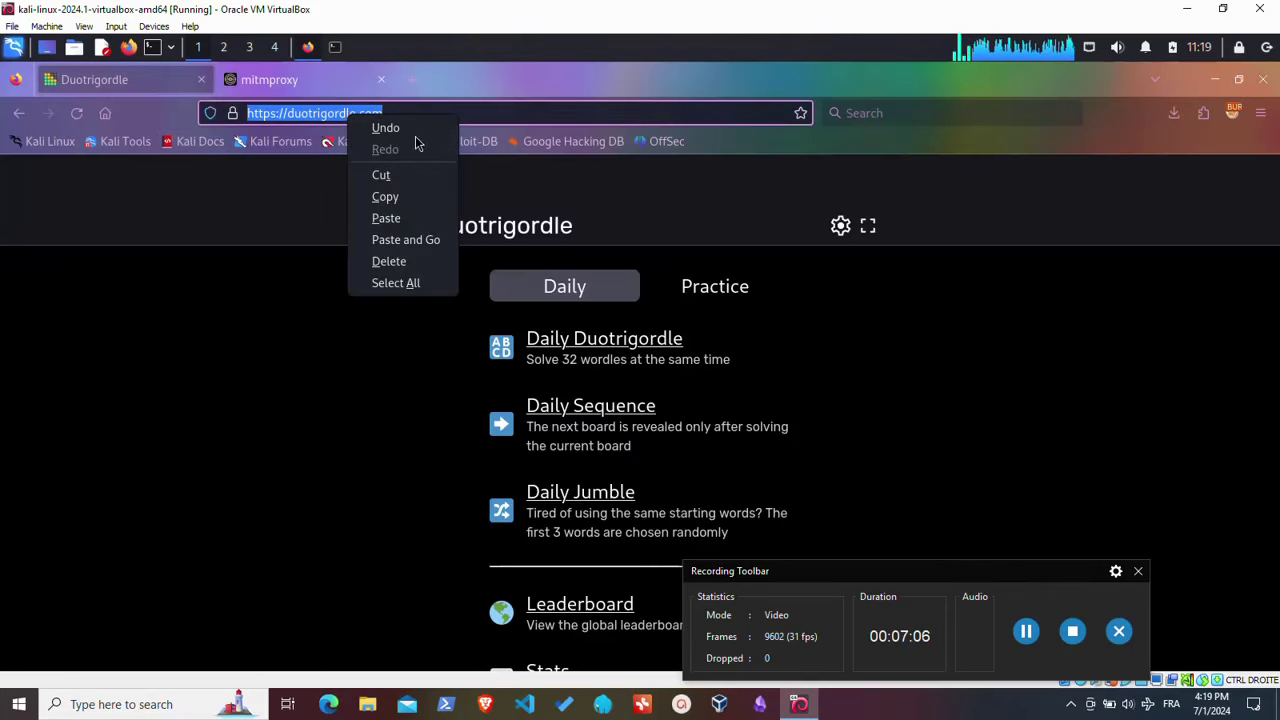
left_click(394, 194)
left_click(287, 82)
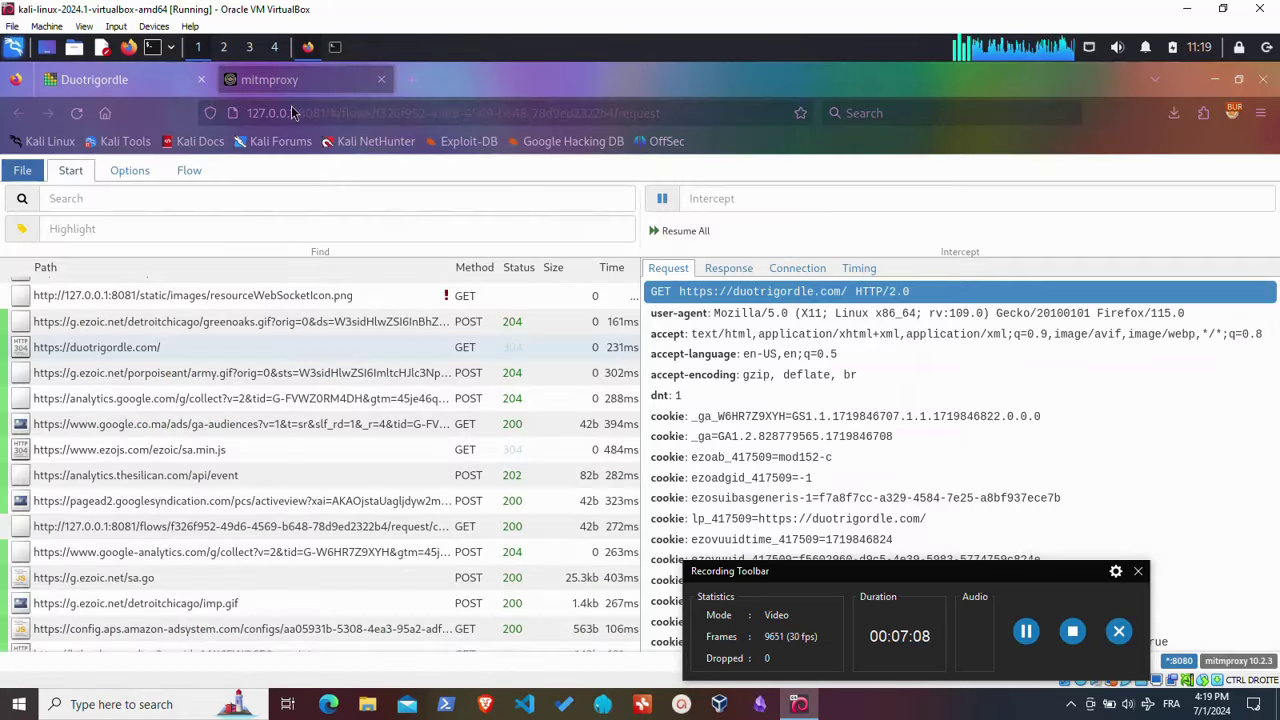
left_click(784, 199)
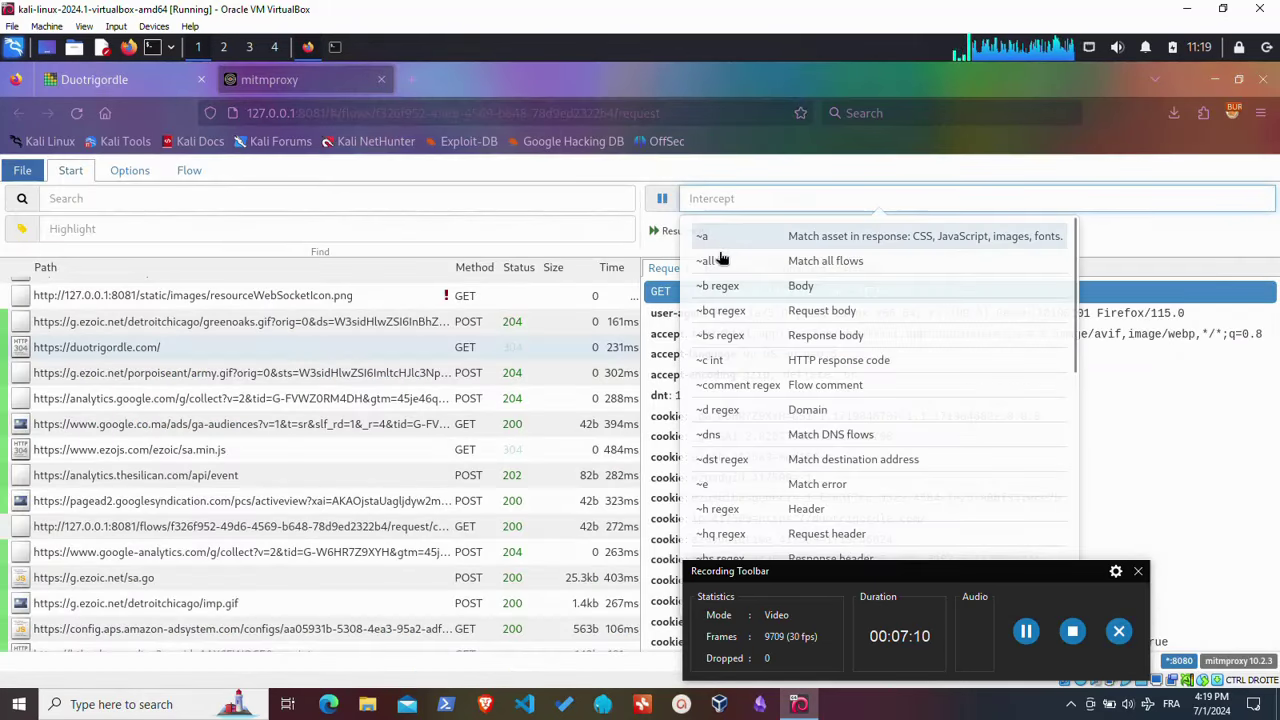
scroll(728, 435, "down", 5)
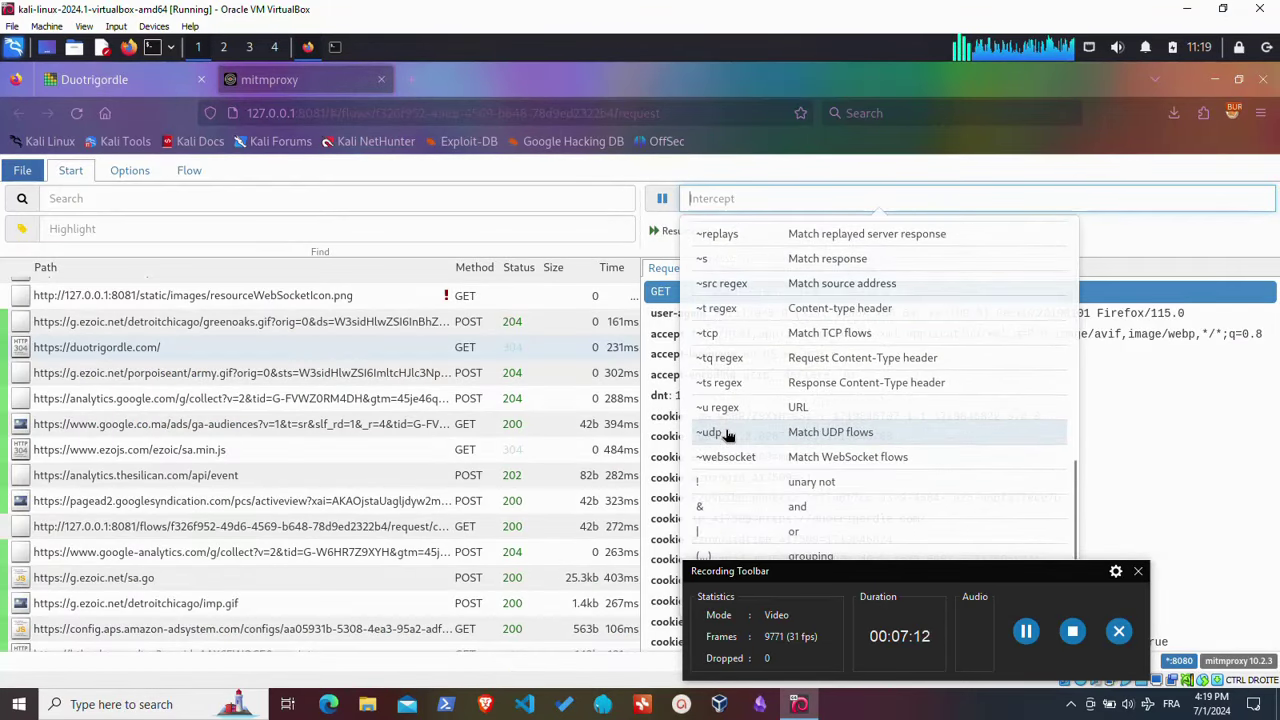
type("https://duotrigordle.com/")
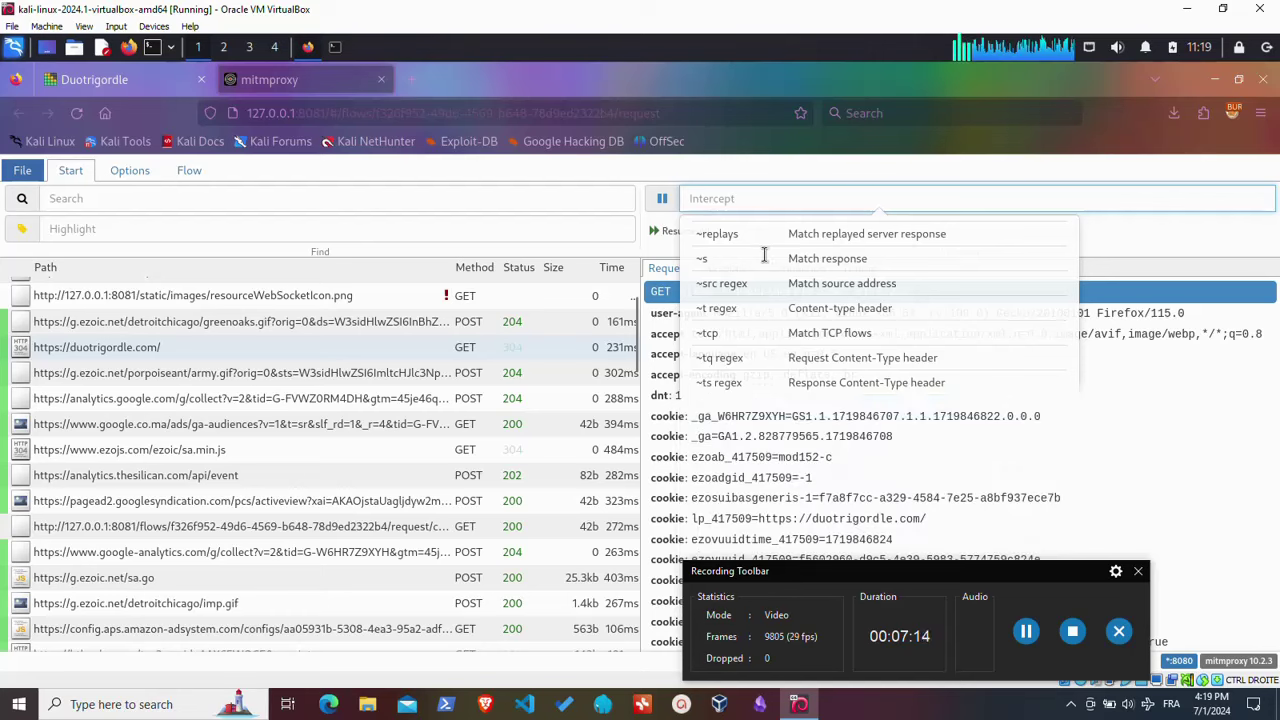
key("Return")
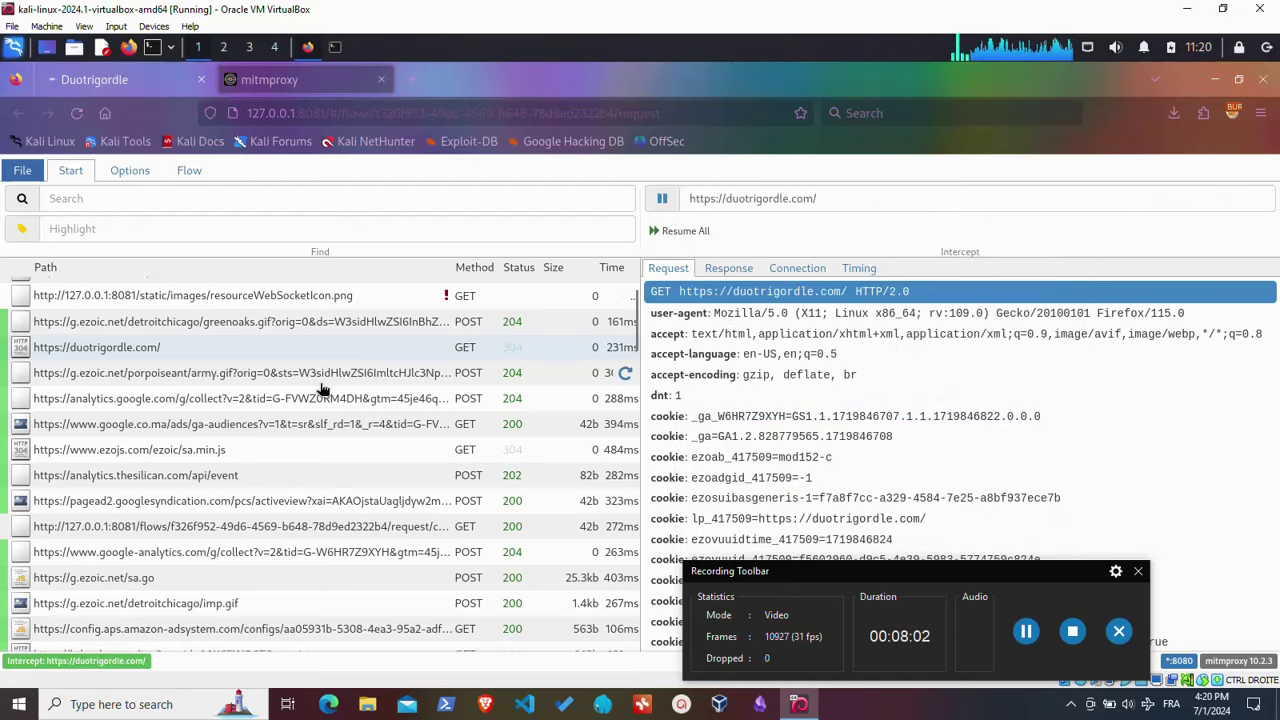
scroll(323, 386, "down", 3)
scroll(323, 386, "down", 3)
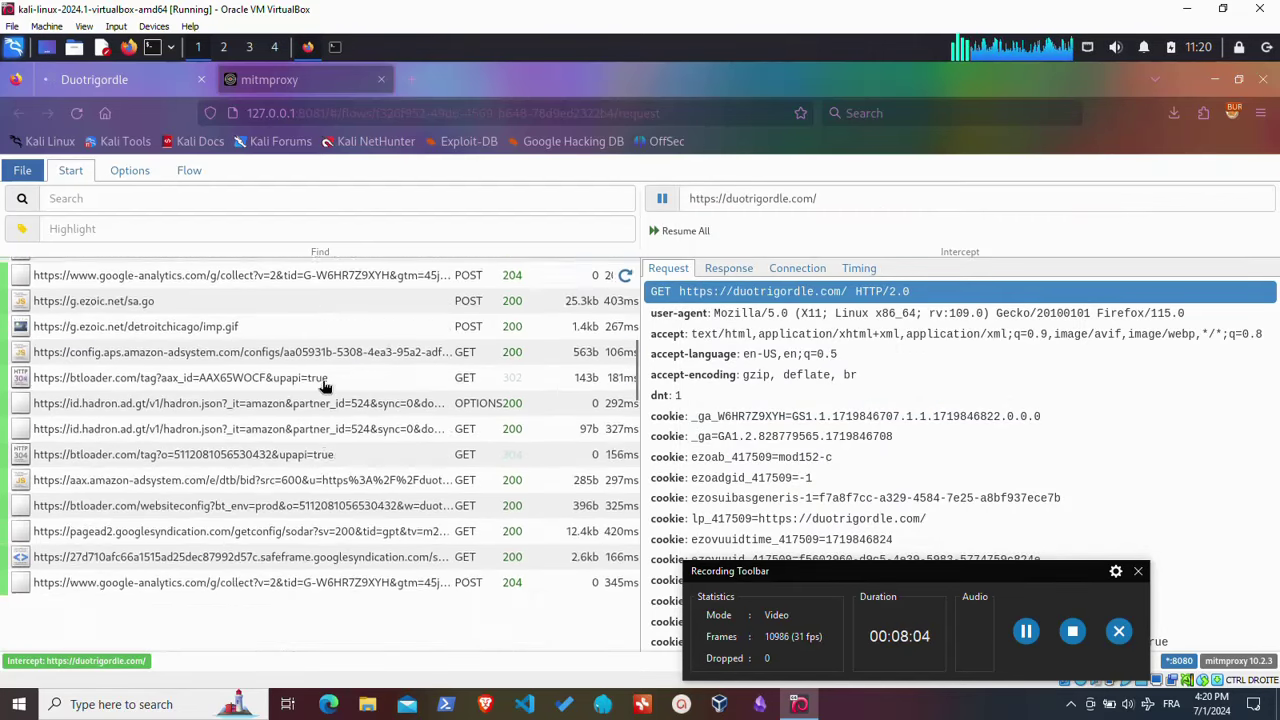
scroll(323, 386, "down", 3)
scroll(323, 386, "down", 3)
scroll(323, 386, "down", 5)
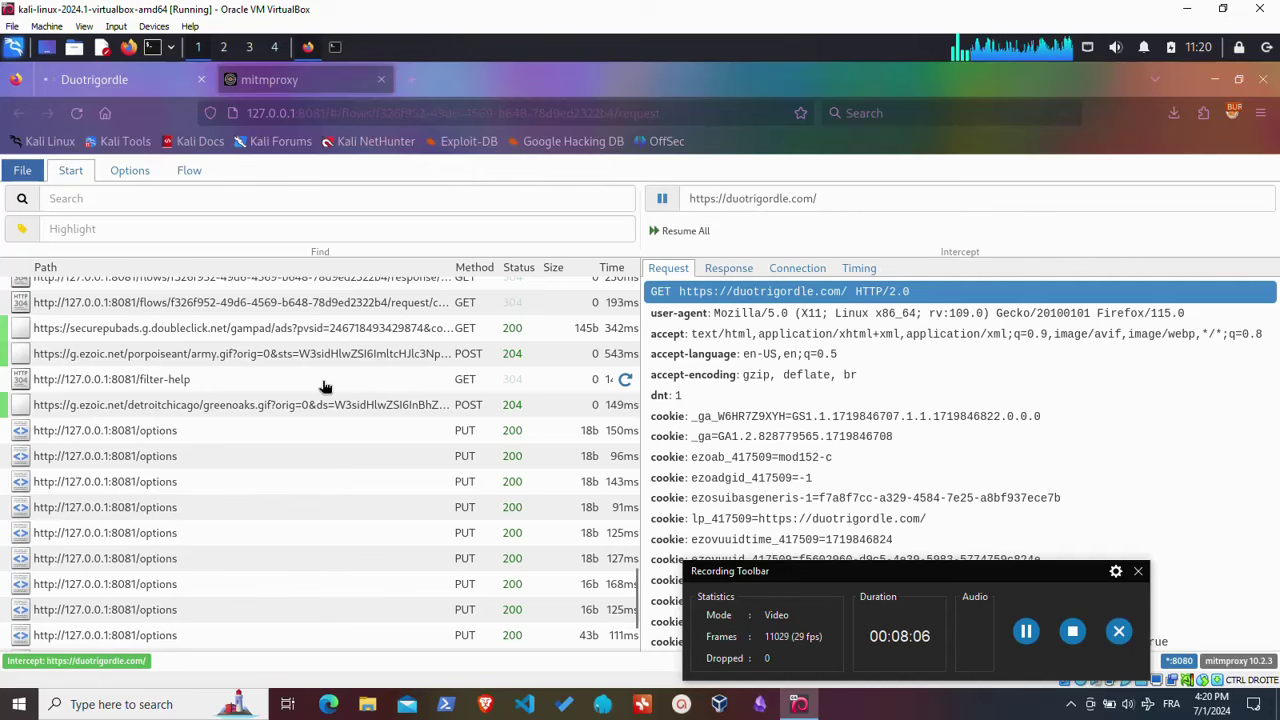
Open the intercepted duotrigordle.com GET and overwrite en-US in its accept-language header with fr
scroll(323, 386, "up", 3)
scroll(323, 386, "up", 2)
scroll(323, 386, "up", 2)
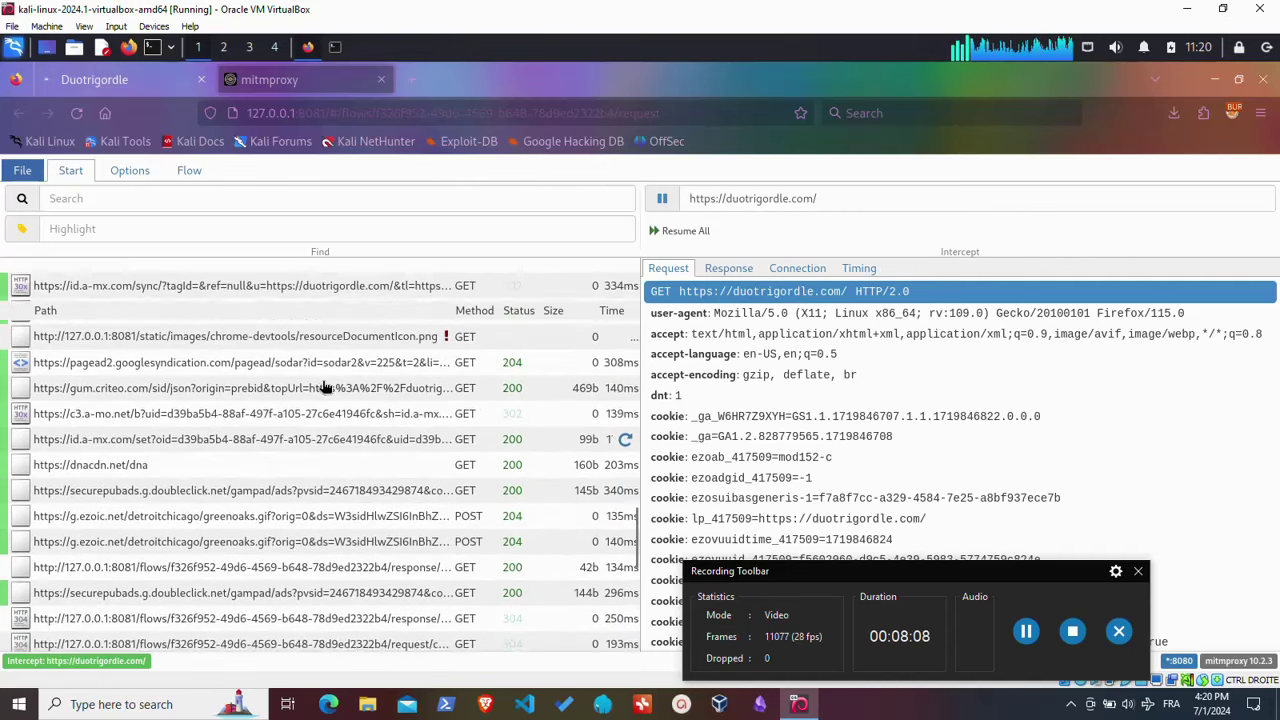
scroll(323, 386, "up", 1)
scroll(323, 386, "down", 1)
scroll(323, 386, "down", 3)
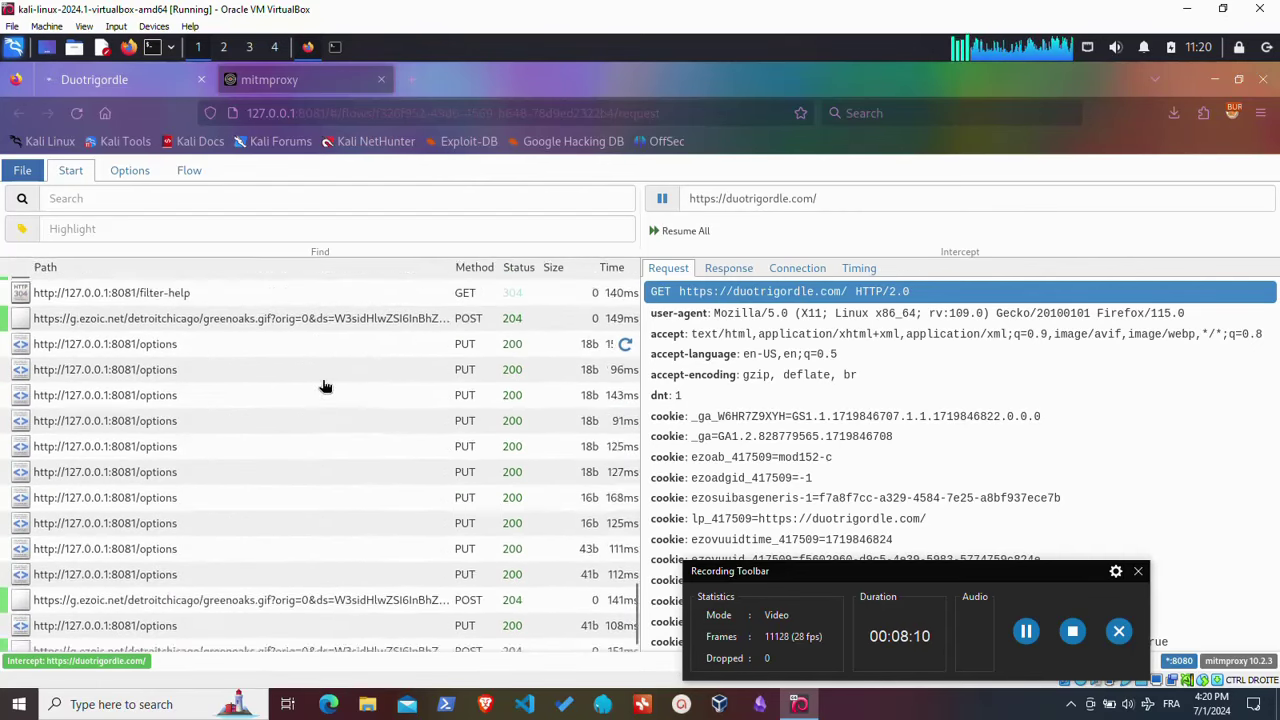
scroll(323, 386, "down", 2)
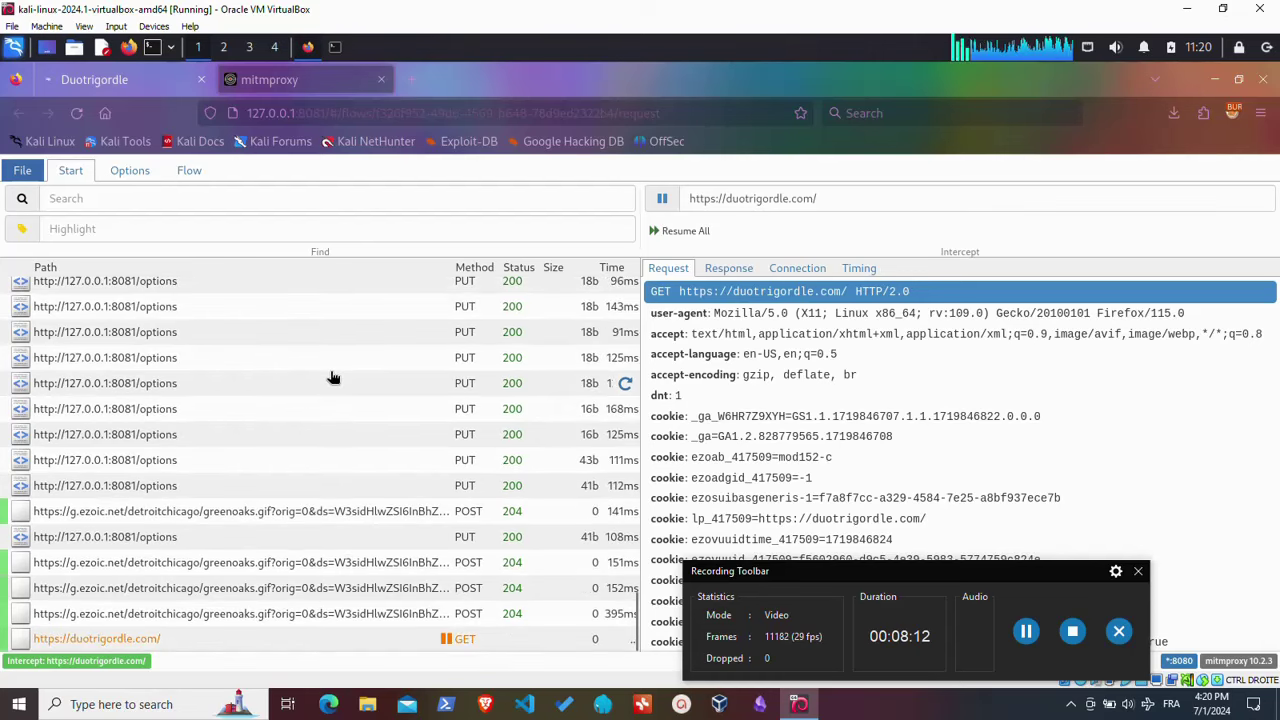
mouse_move(330, 639)
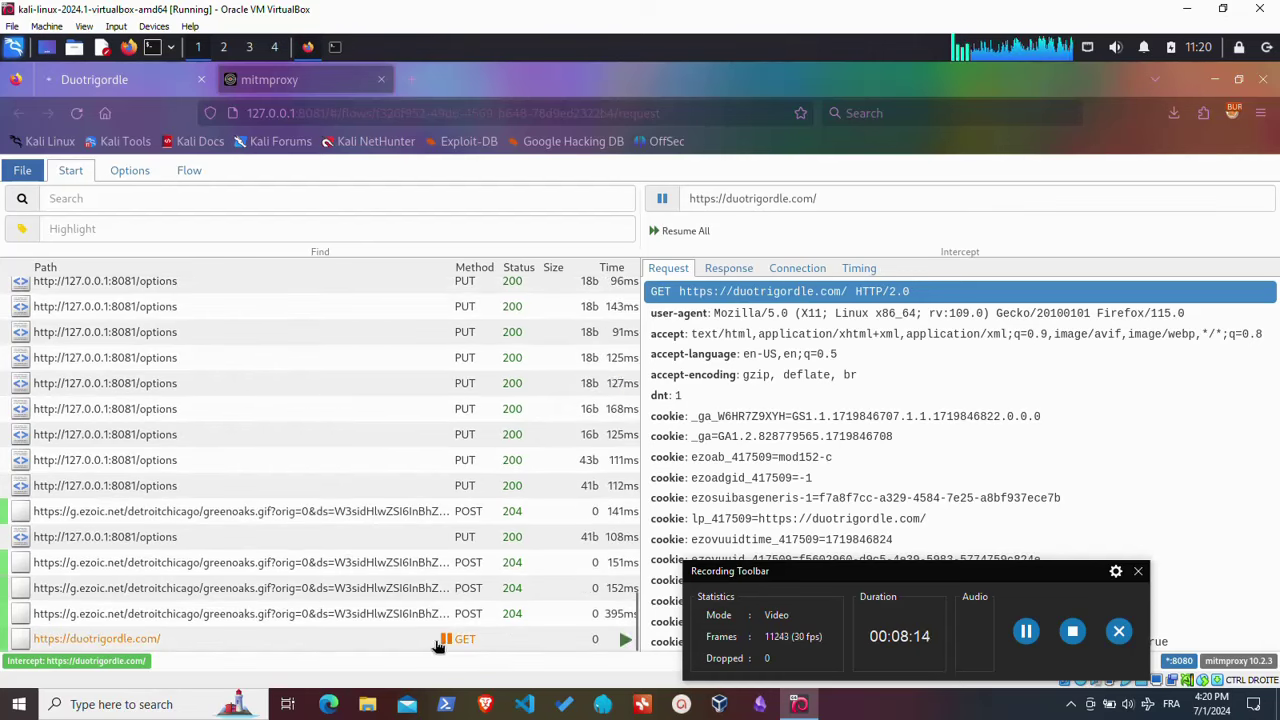
left_click(342, 648)
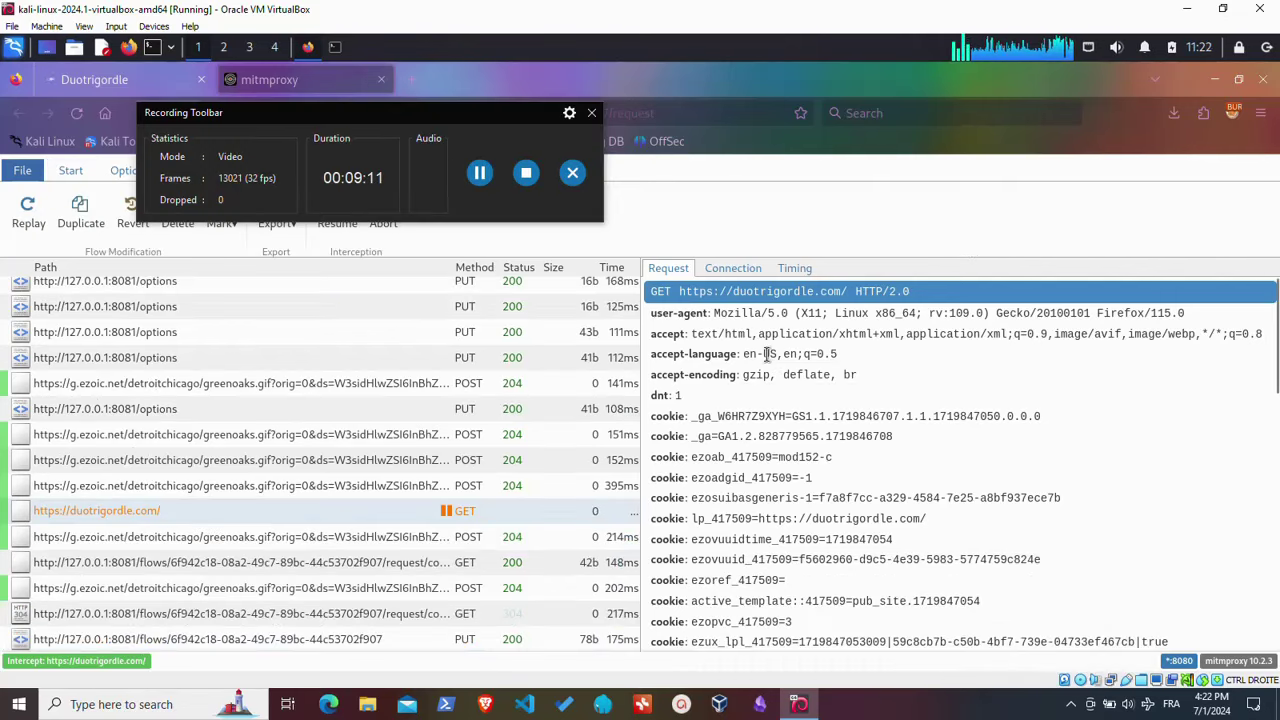
double_click(773, 355)
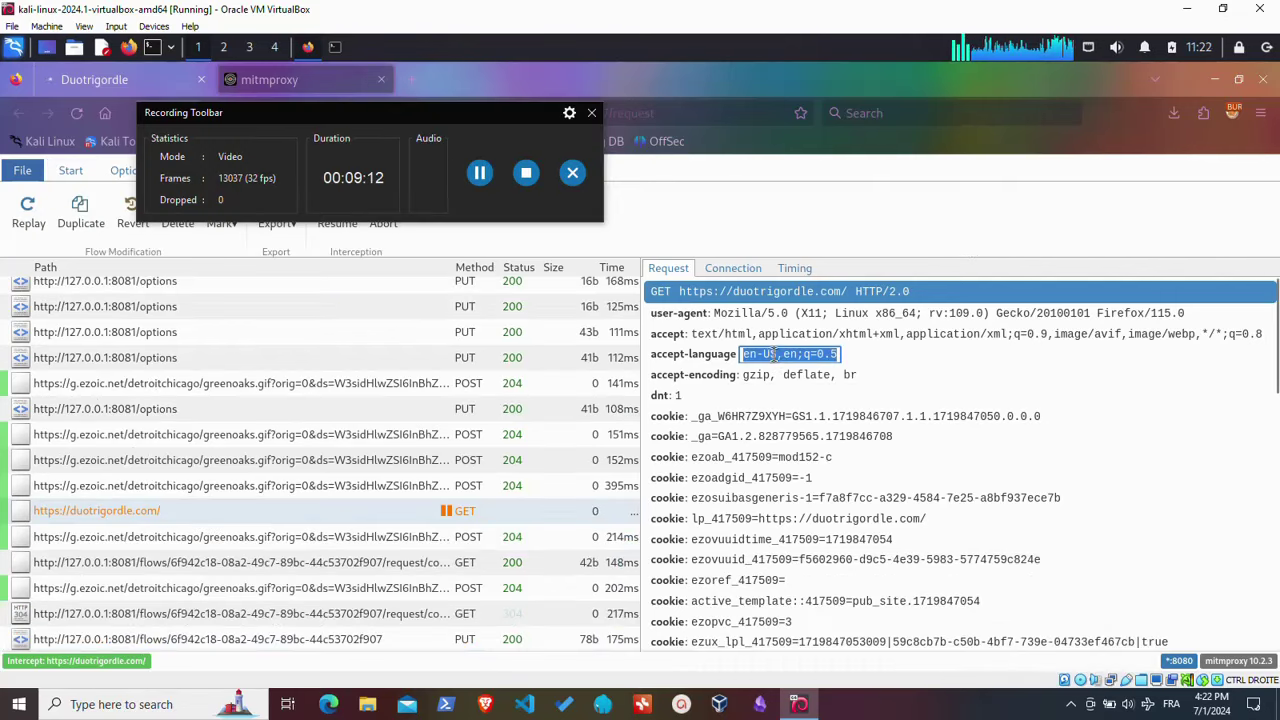
left_click(777, 355)
left_click_drag(778, 355, 744, 355)
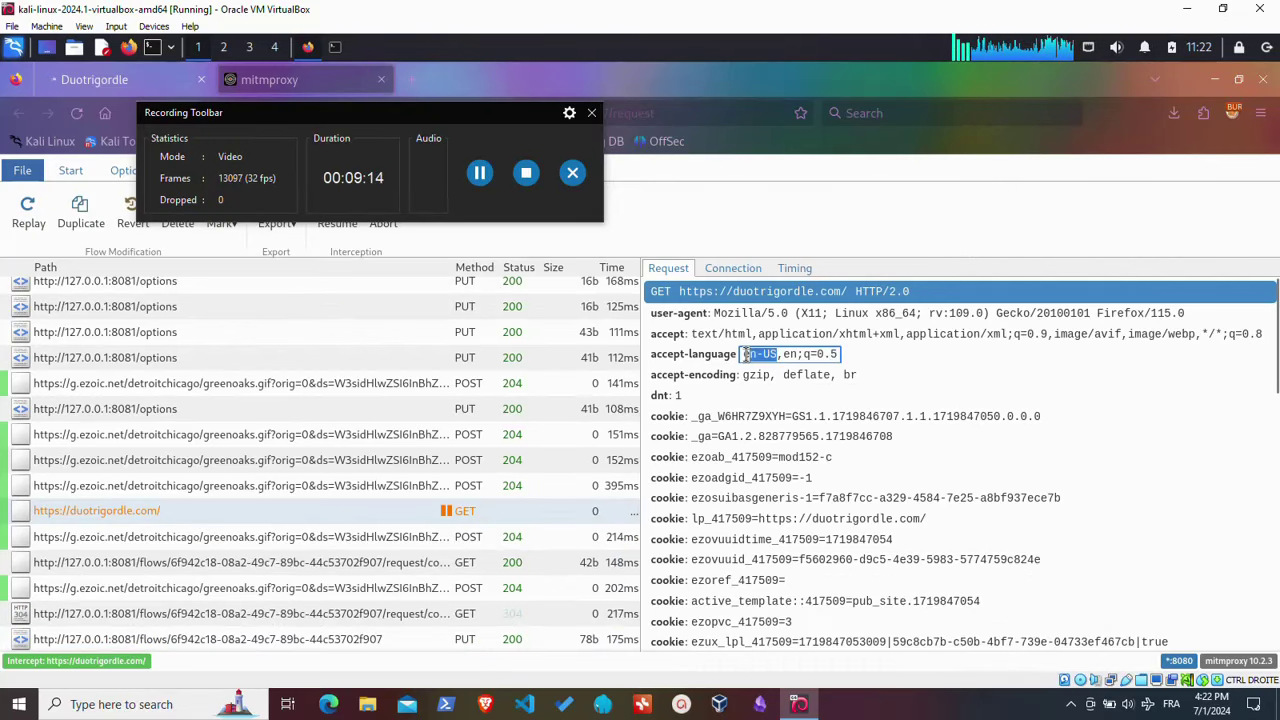
type("f")
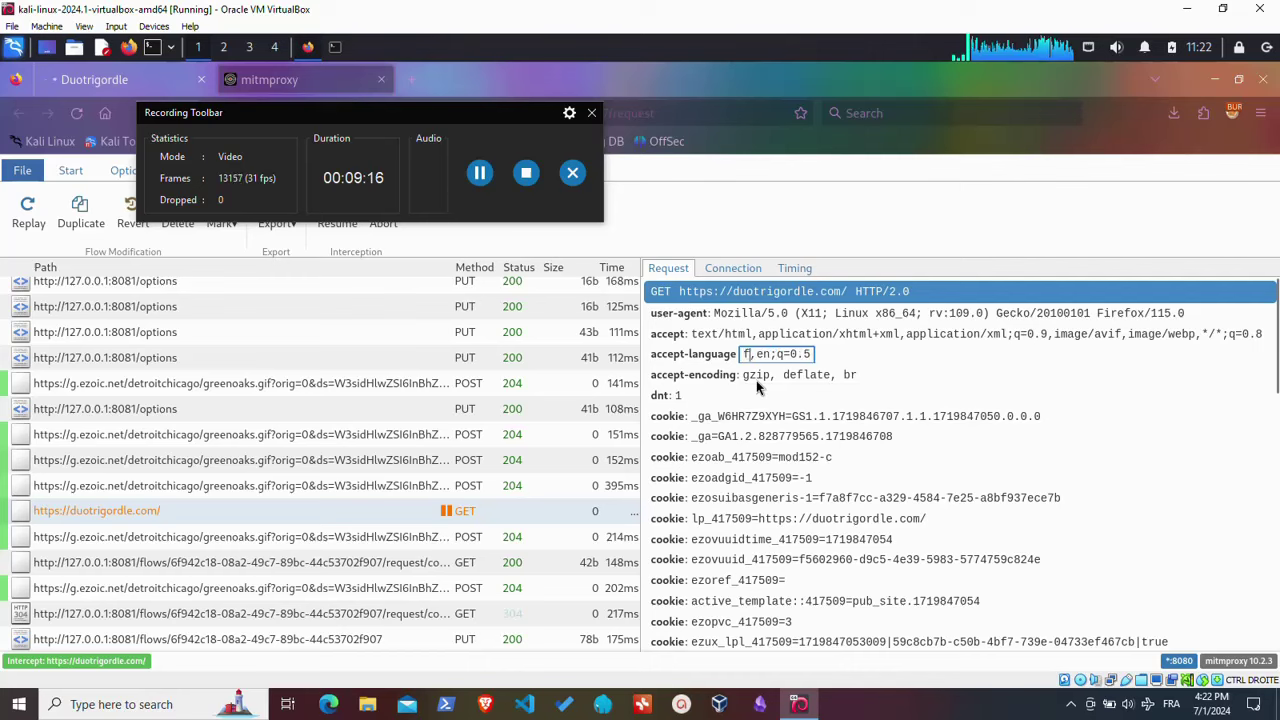
type("r")
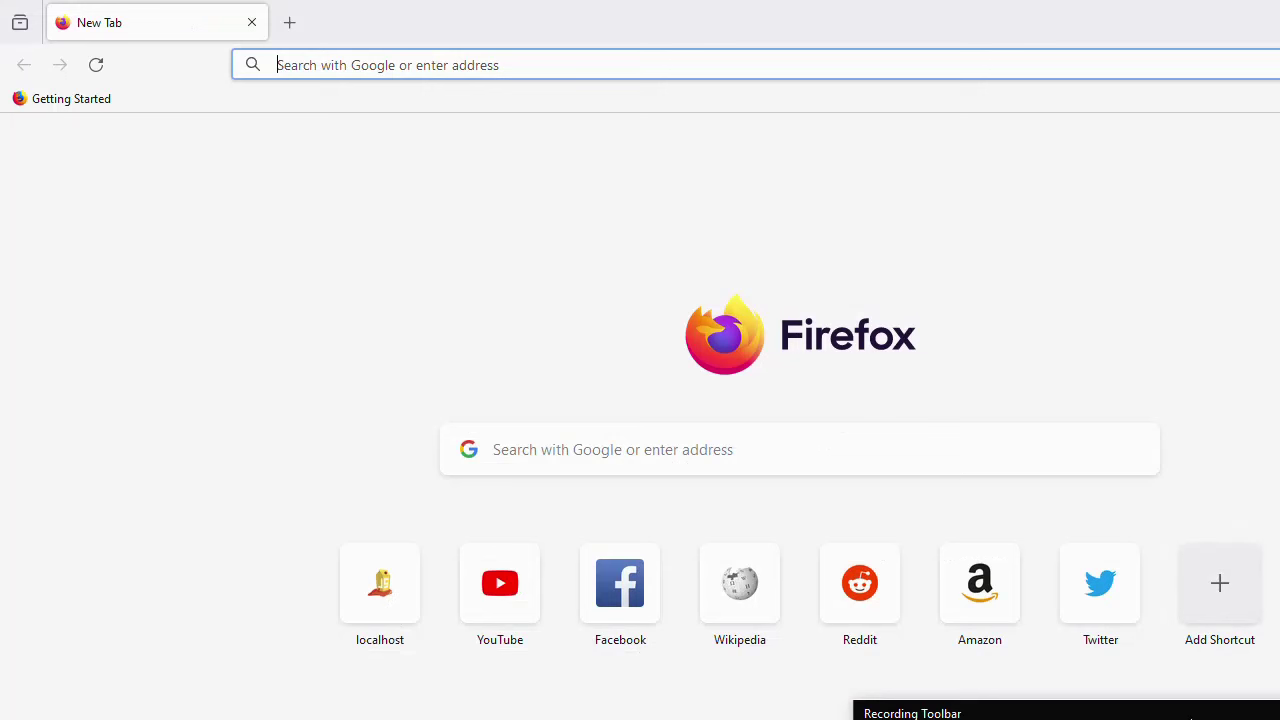
type("about:preferences")
Search Firefox settings for 'proxy' and choose manual proxy configuration, also used for HTTPS
key("Return")
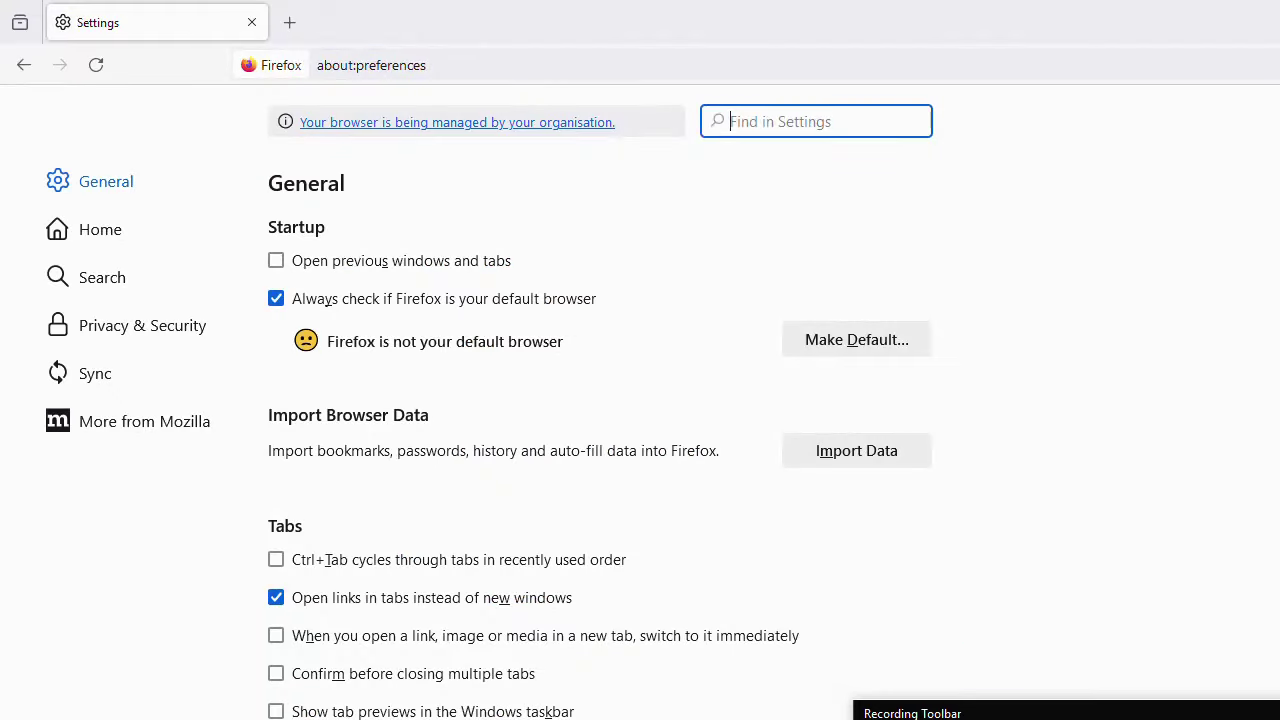
scroll(1123, 306, "down", 4)
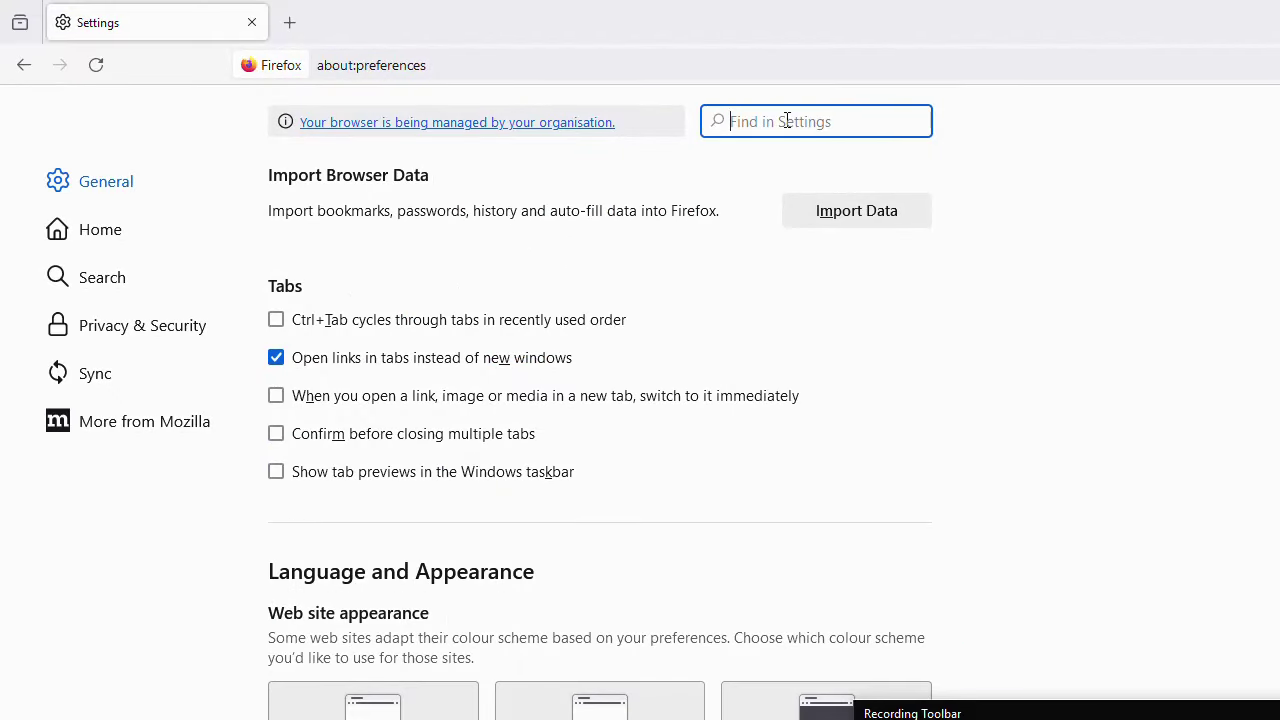
type("proxy")
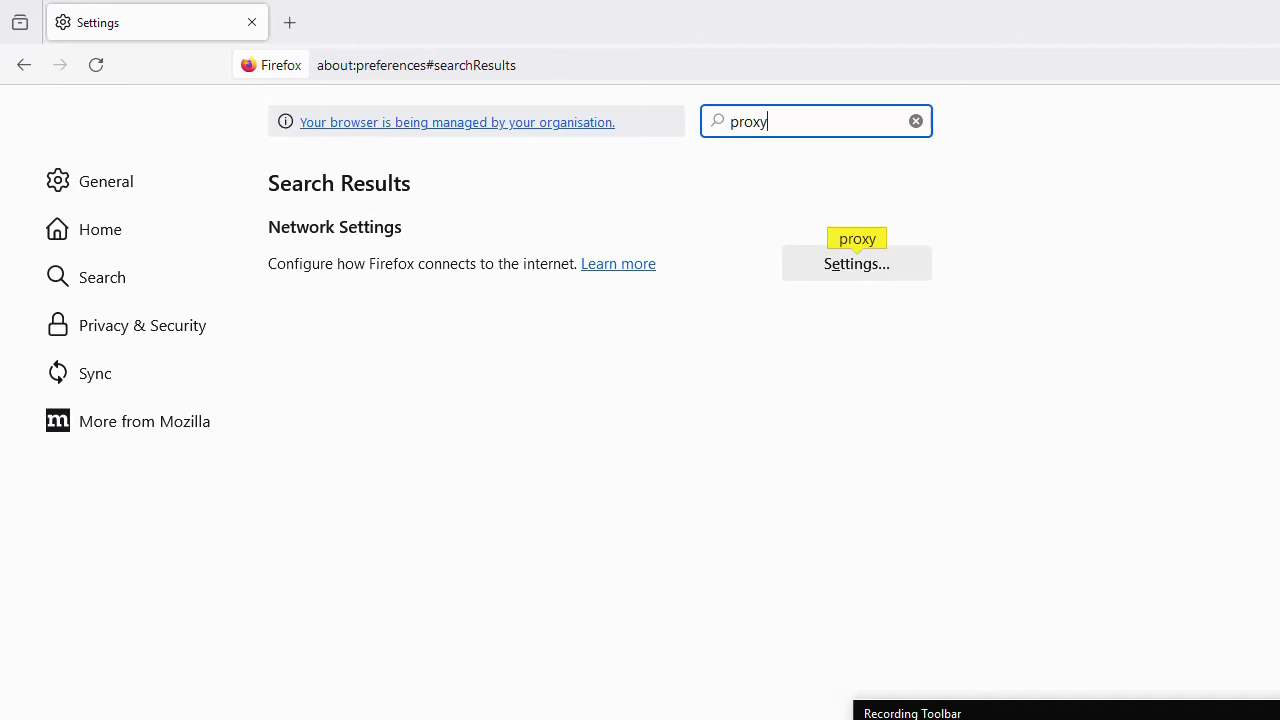
left_click(840, 263)
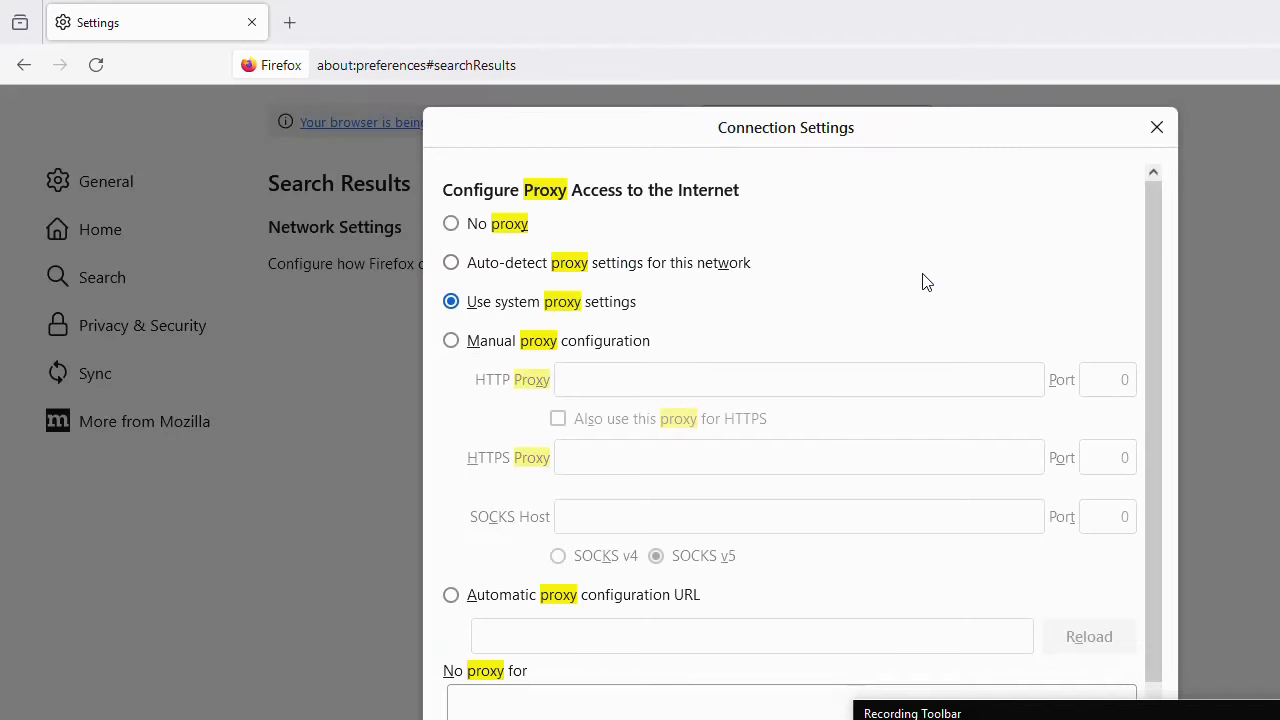
left_click(451, 341)
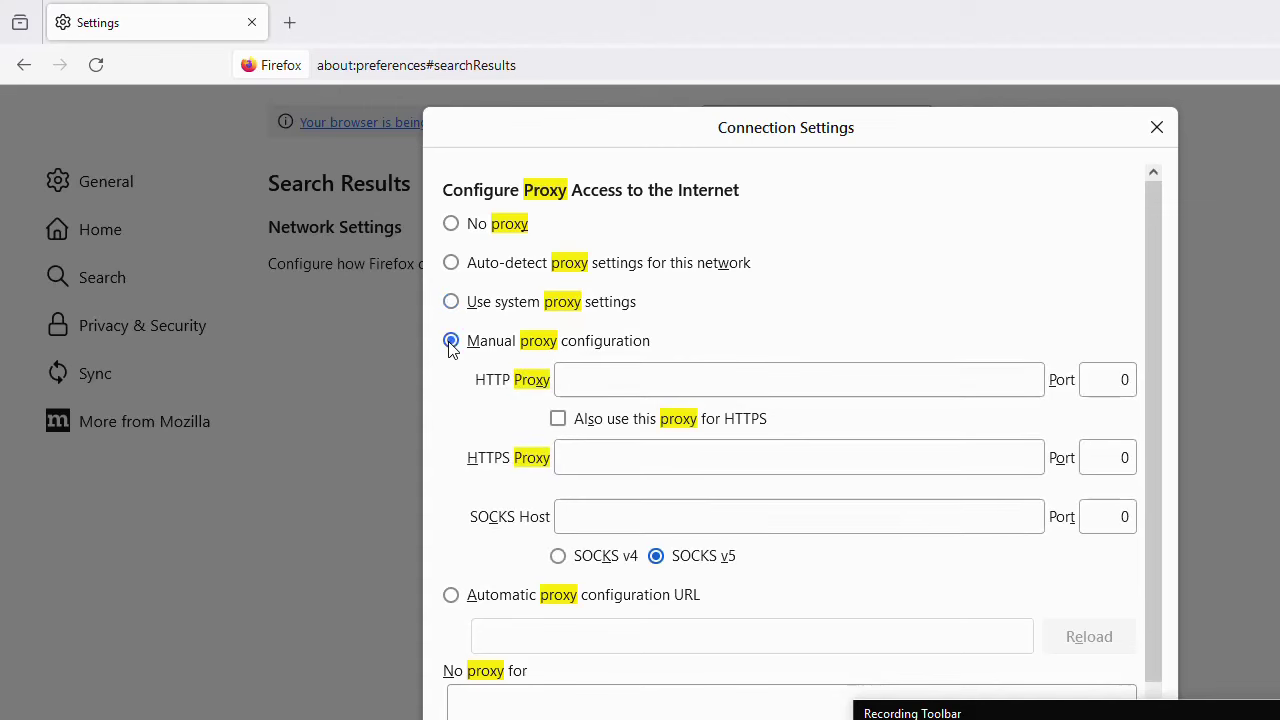
left_click(558, 419)
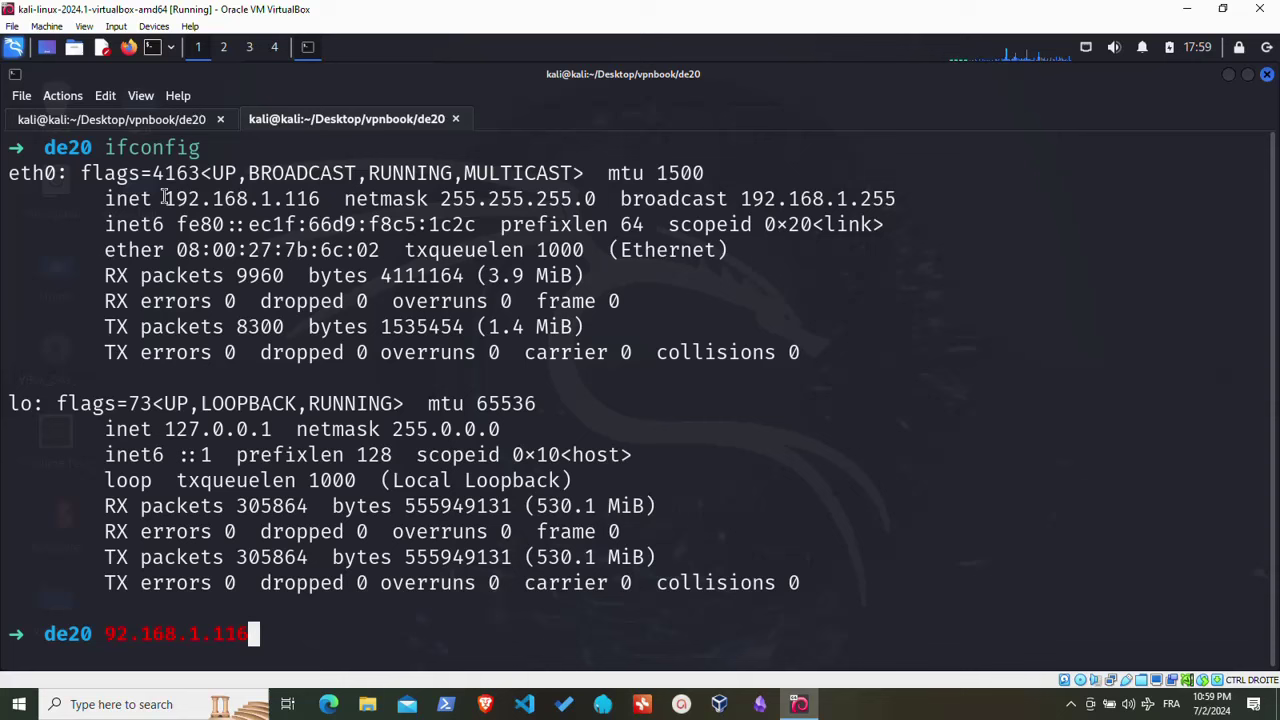
Select the machine's IP 192.168.1.116 in the terminal and return to Firefox
left_click_drag(164, 199, 310, 199)
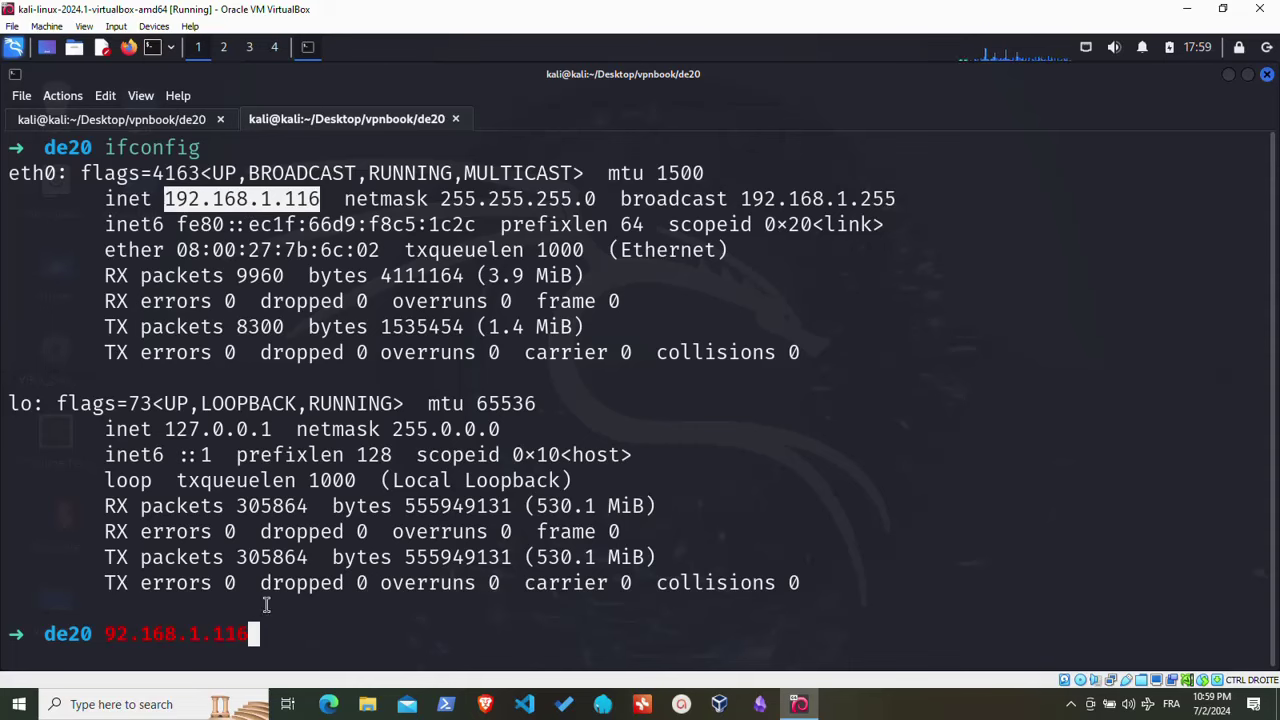
key("ctrl+u")
left_click(845, 707)
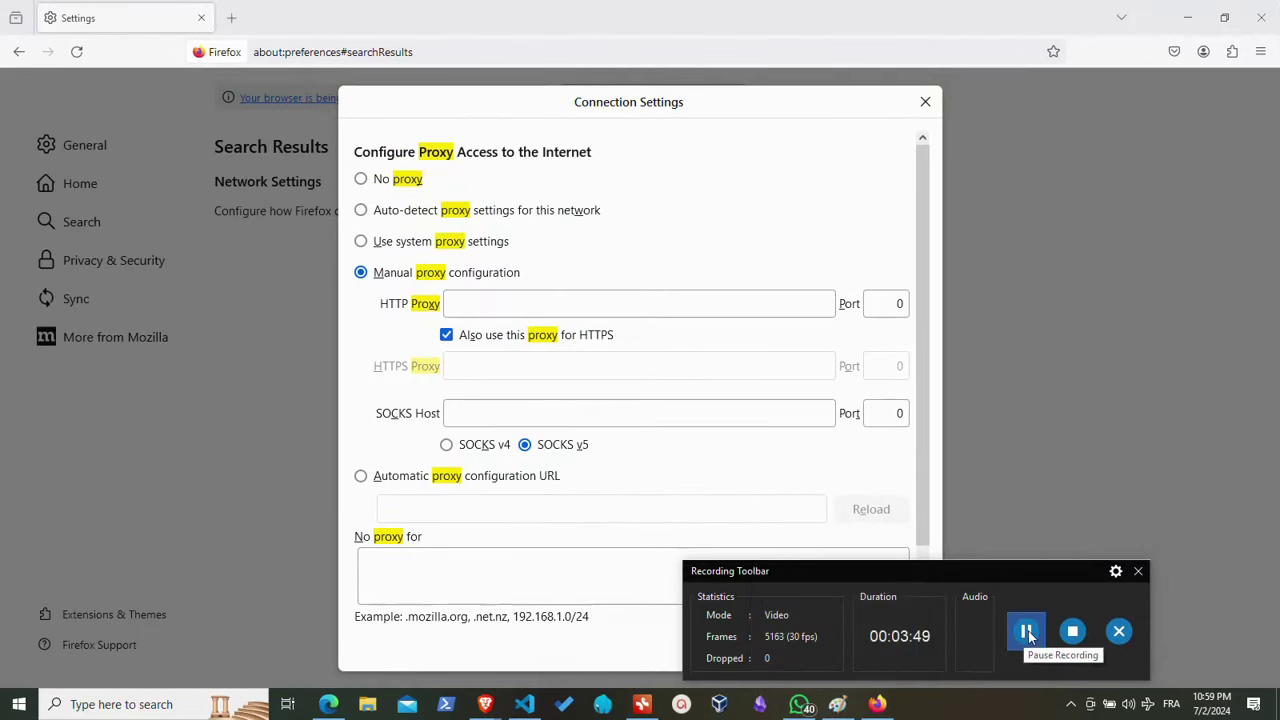
Set the HTTP proxy to 192.168.1.116 port 8080 and confirm the connection settings with OK
left_click(523, 306)
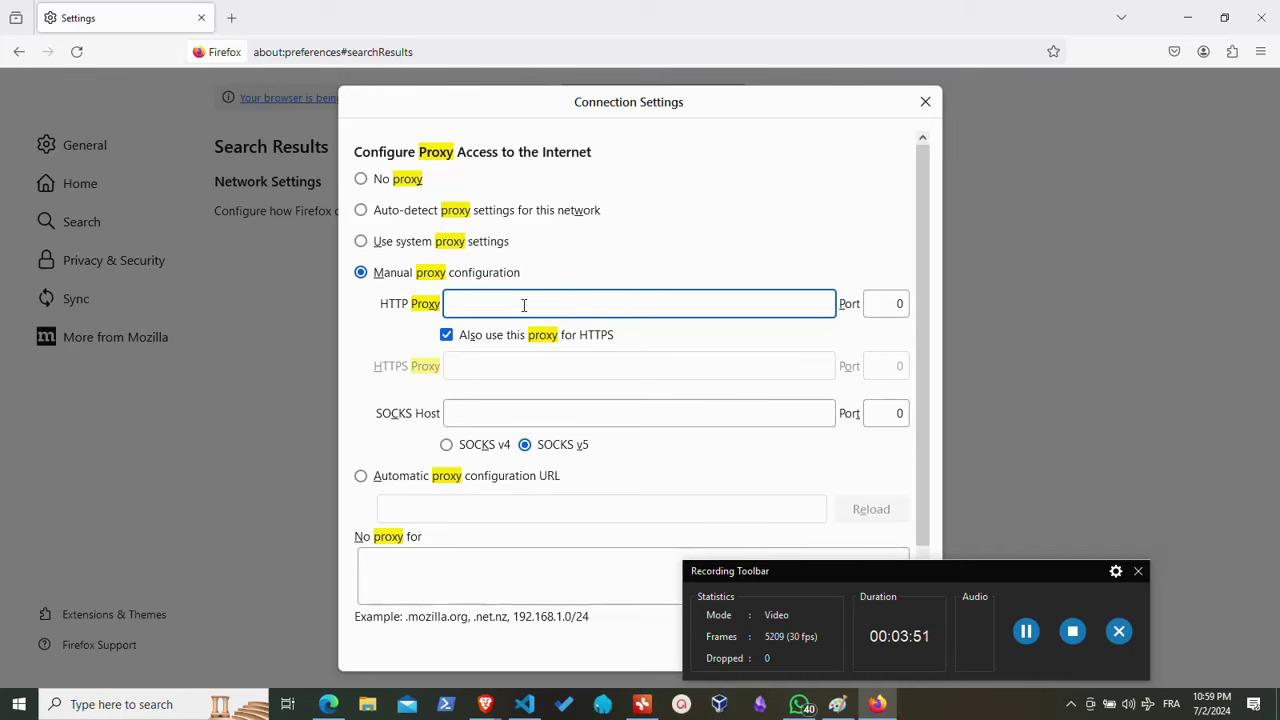
type("192.168.1.116")
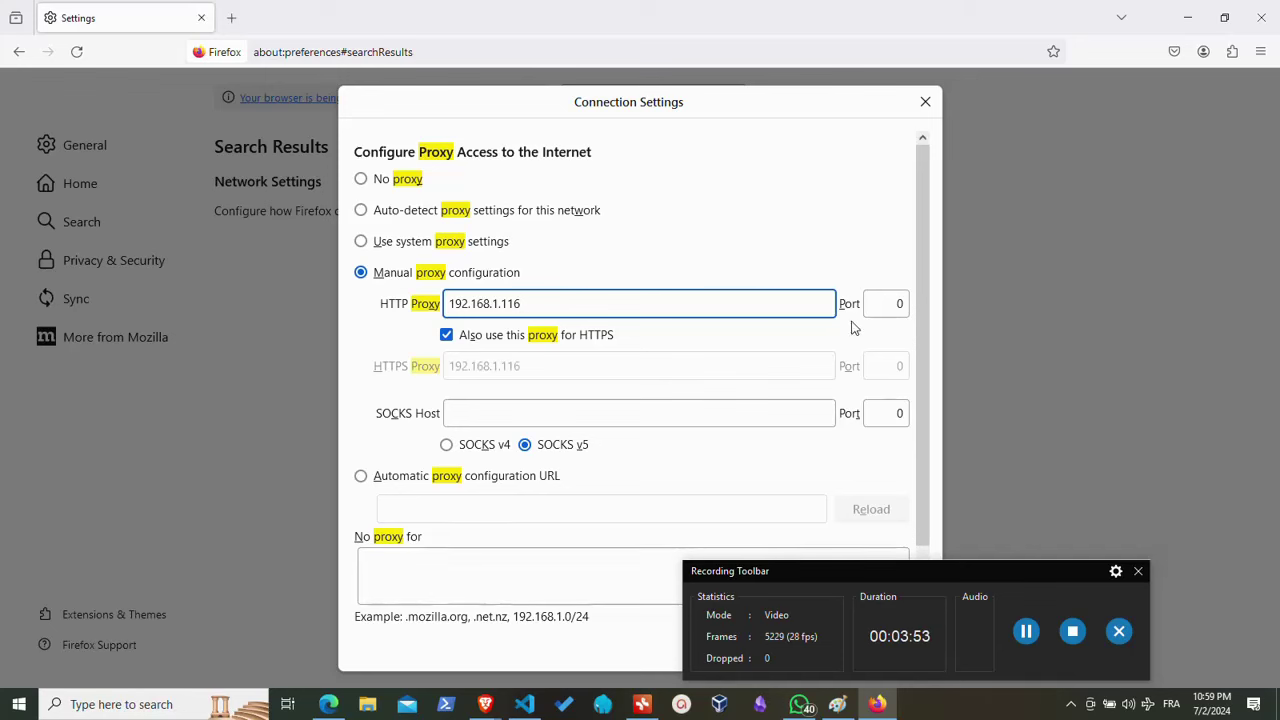
double_click(876, 307)
type("8080")
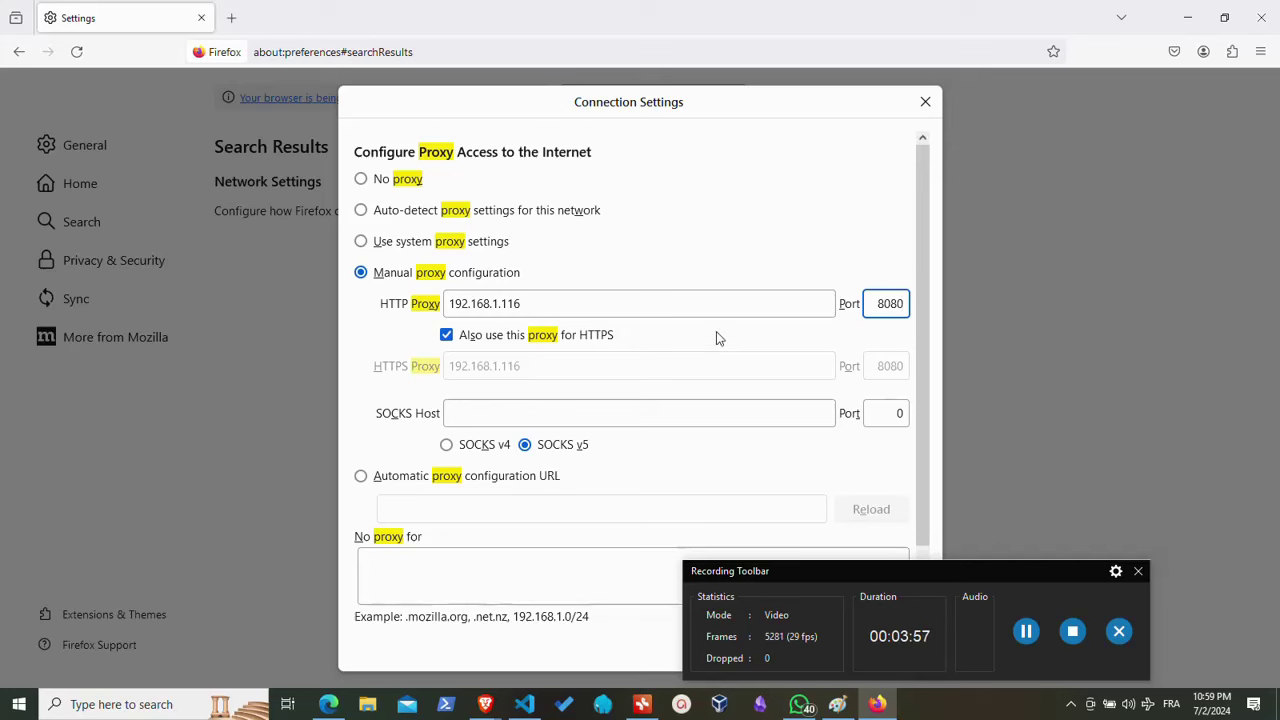
scroll(798, 370, "down", 2)
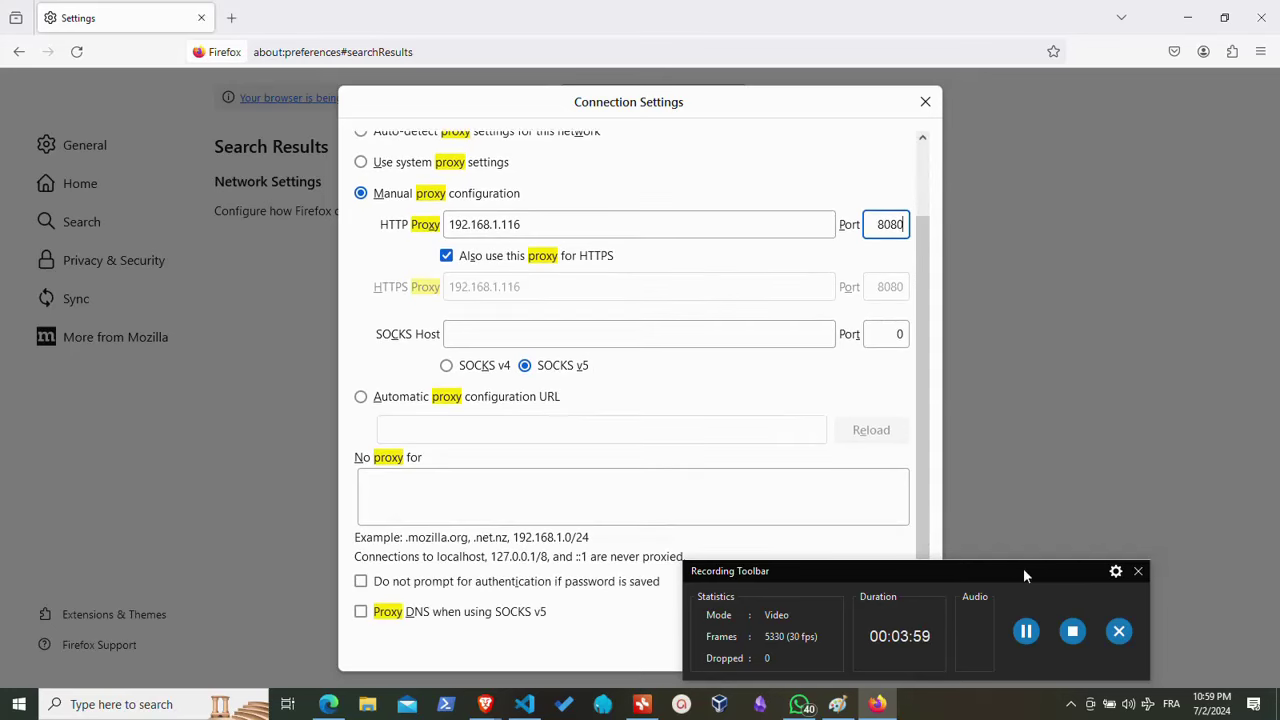
left_click_drag(895, 569, 1032, 368)
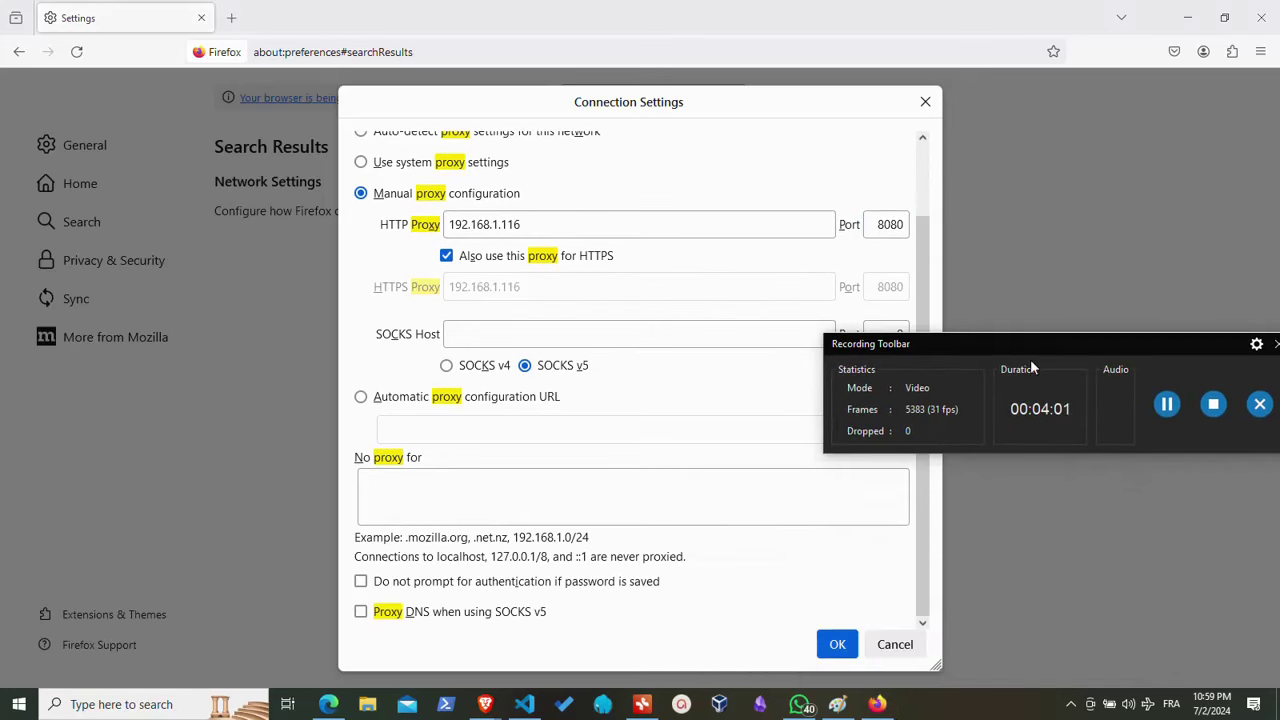
left_click(837, 645)
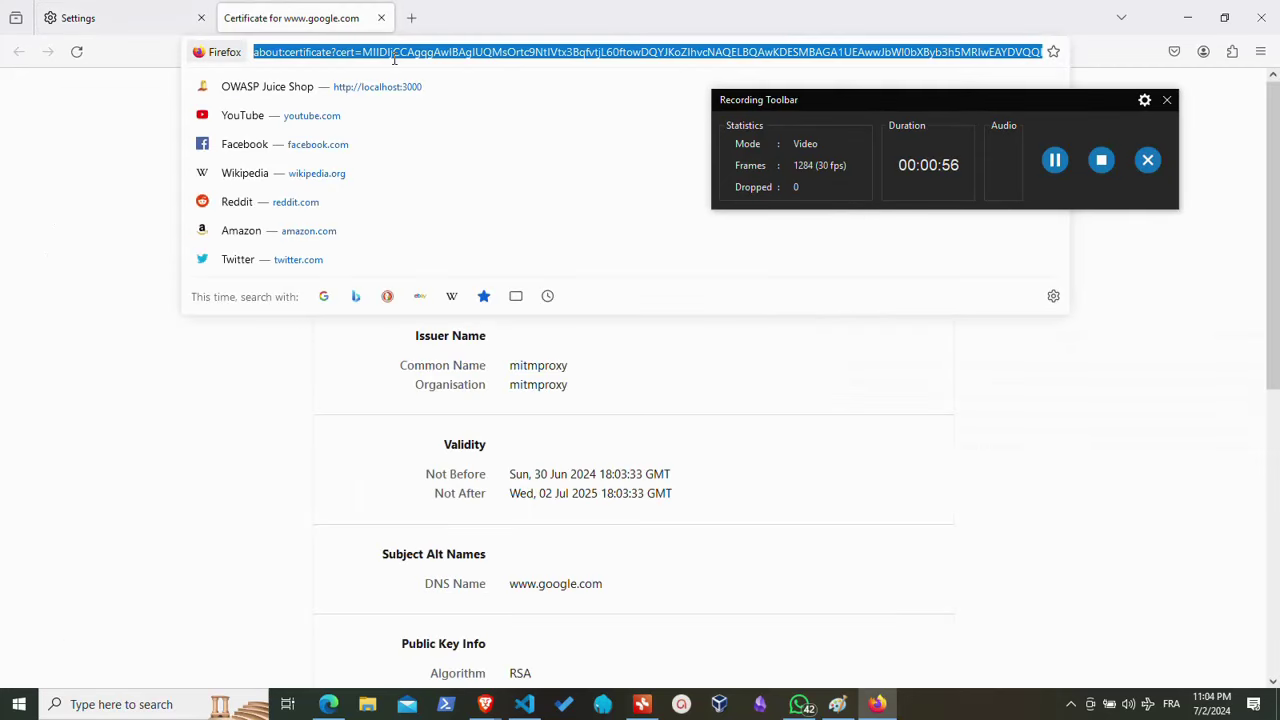
Load duckduckgo.com and accept the risk on its mitmproxy certificate warning
type("duckd")
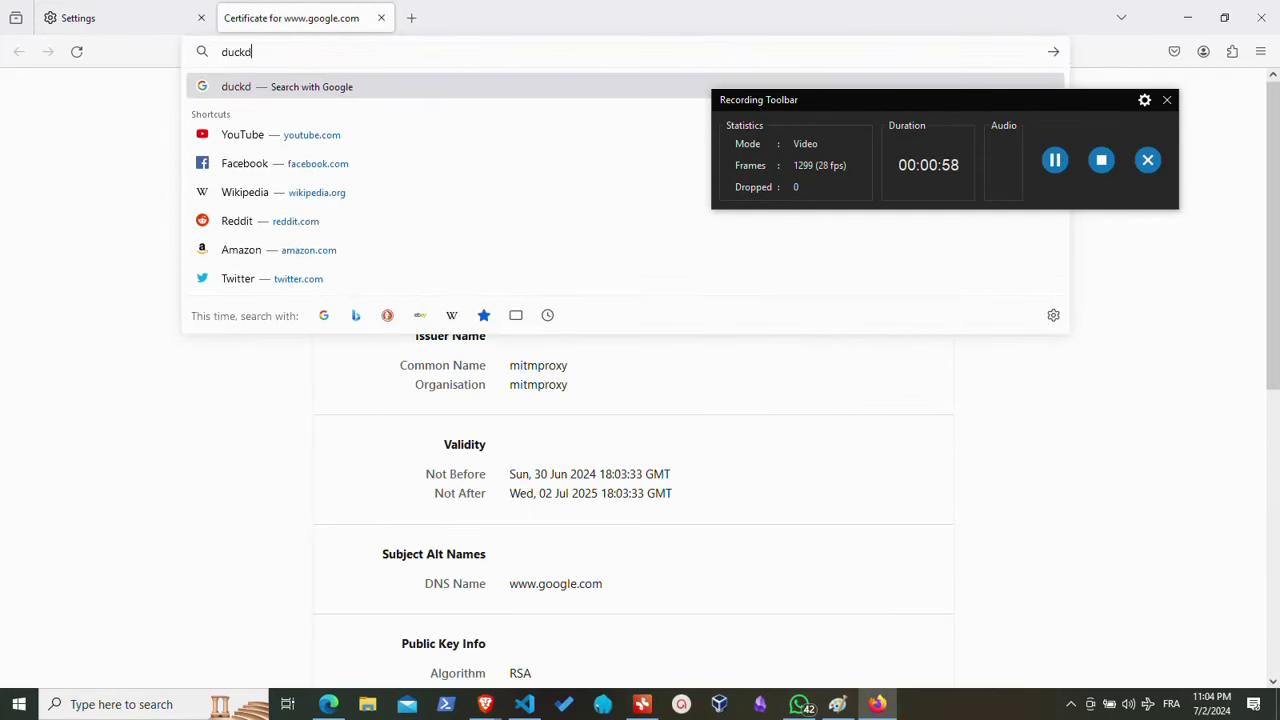
type("uckgo.")
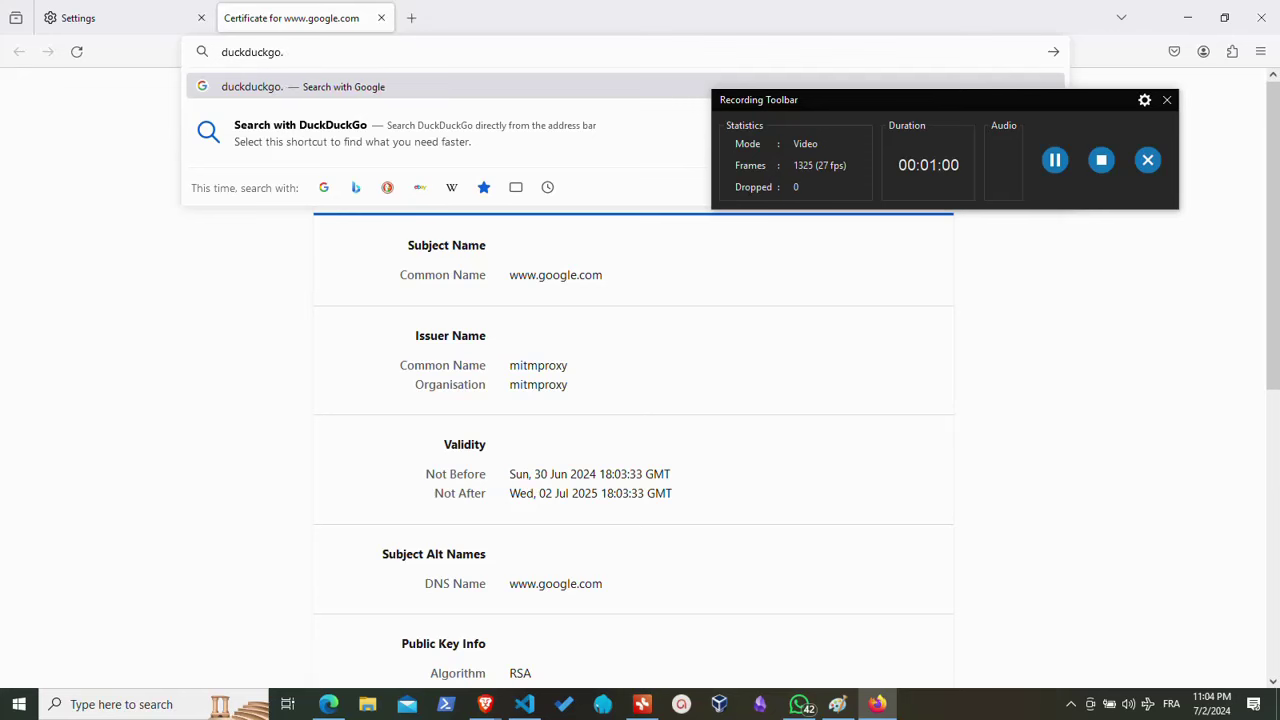
type("com")
key("Return")
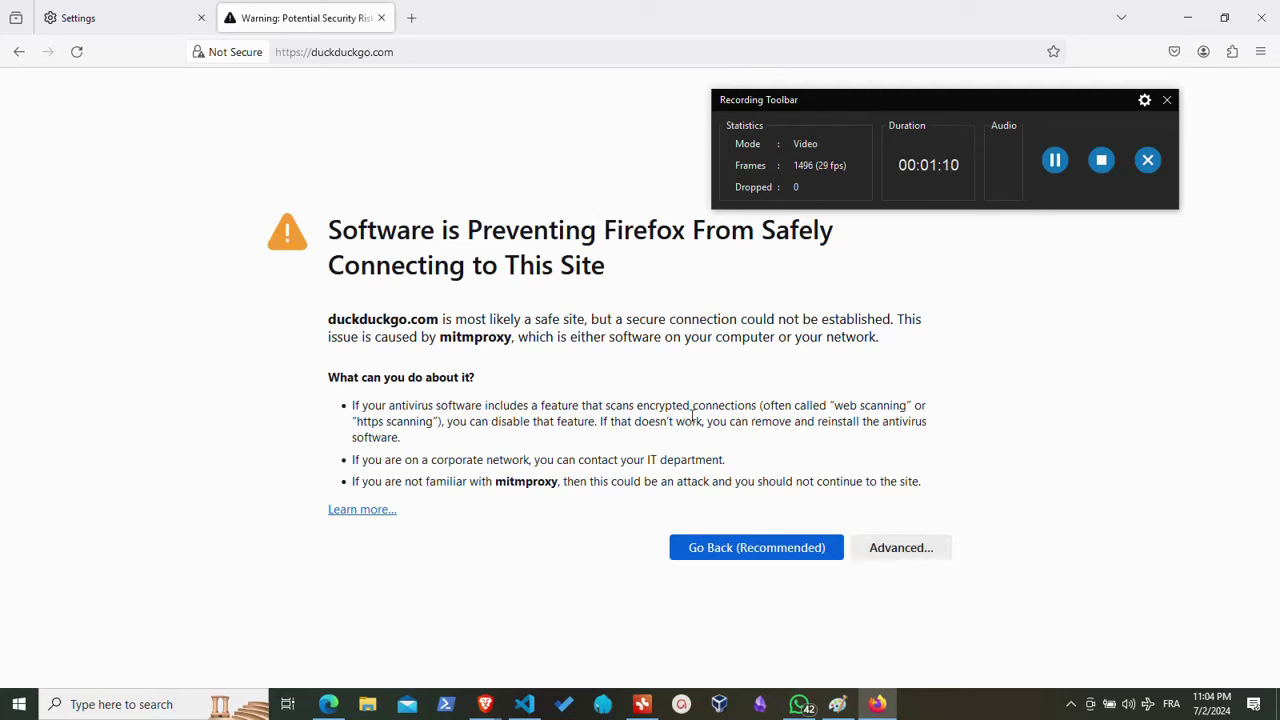
left_click(1070, 704)
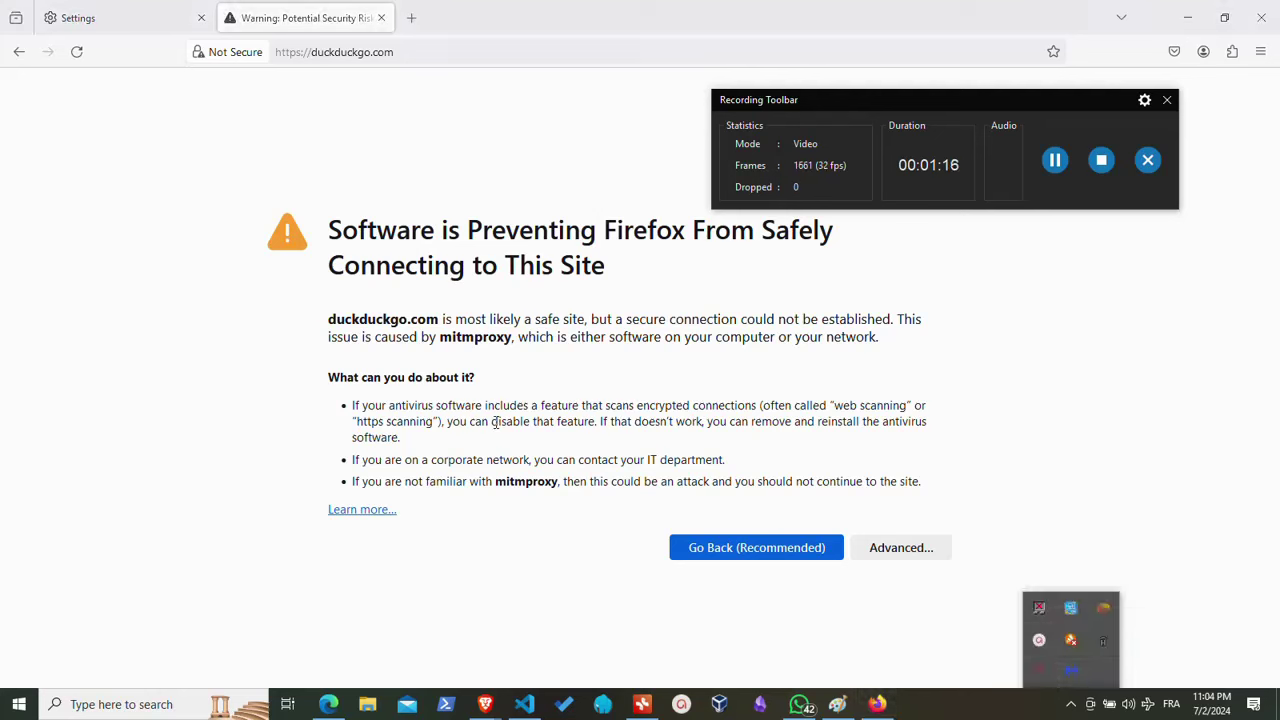
left_click(906, 551)
scroll(922, 522, "down", 3)
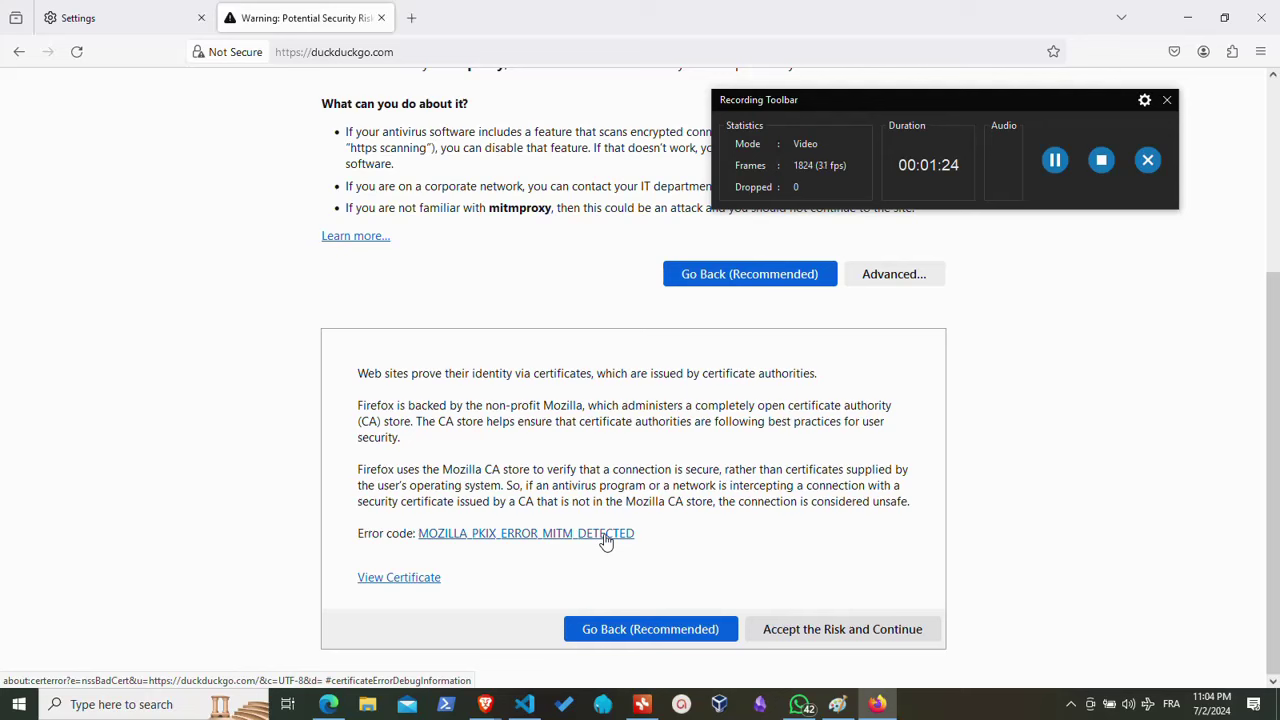
left_click(822, 630)
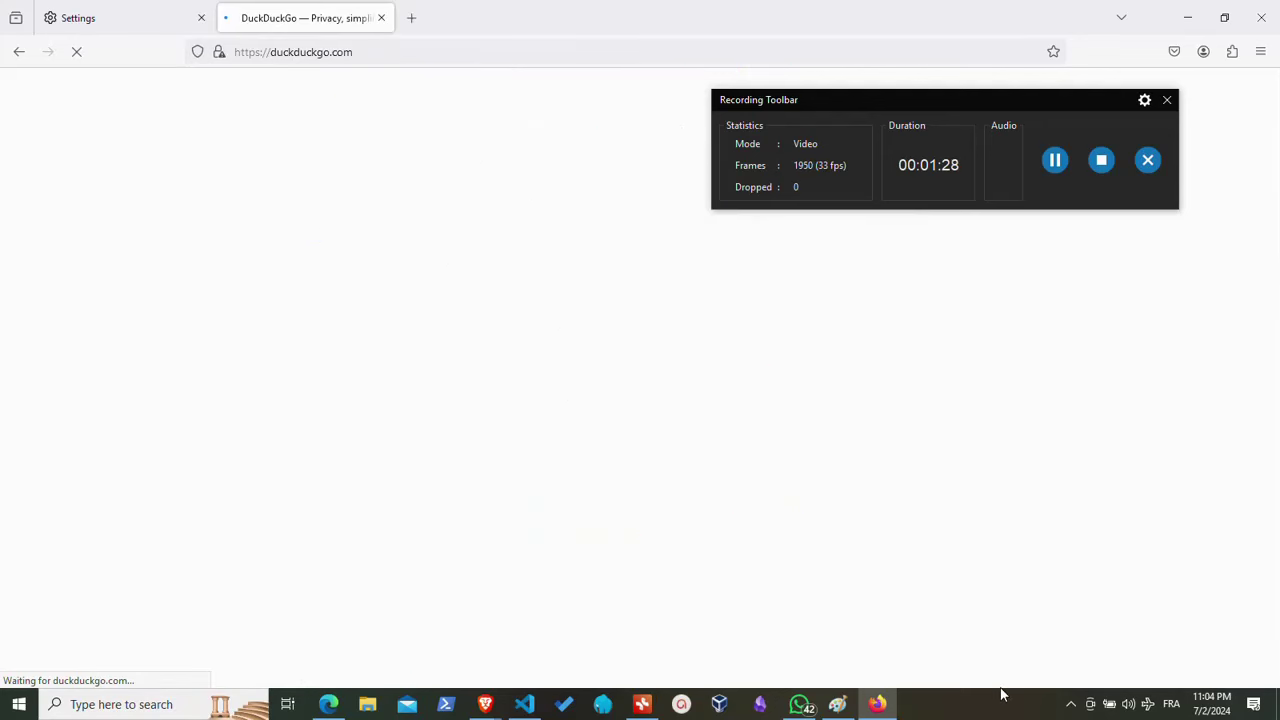
key("super")
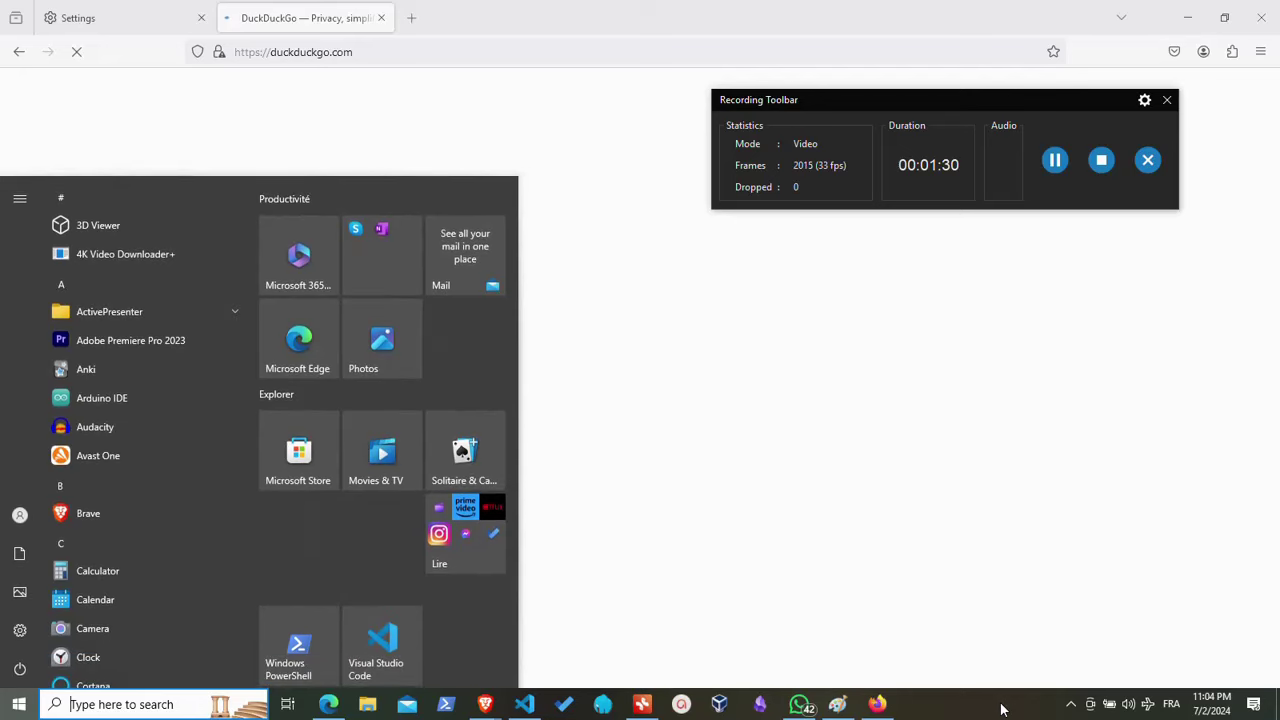
Dismiss the start menu and focus mitmweb's Highlight, then Search, filter fields
left_click(906, 505)
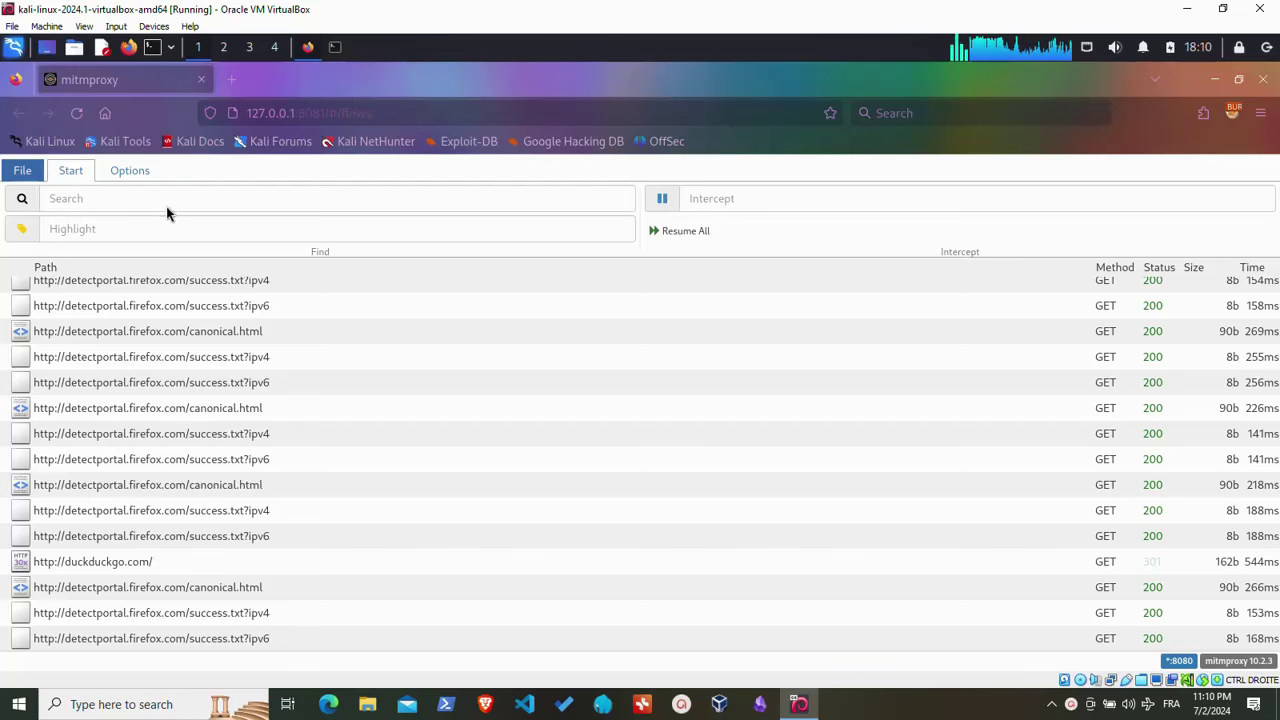
left_click(128, 228)
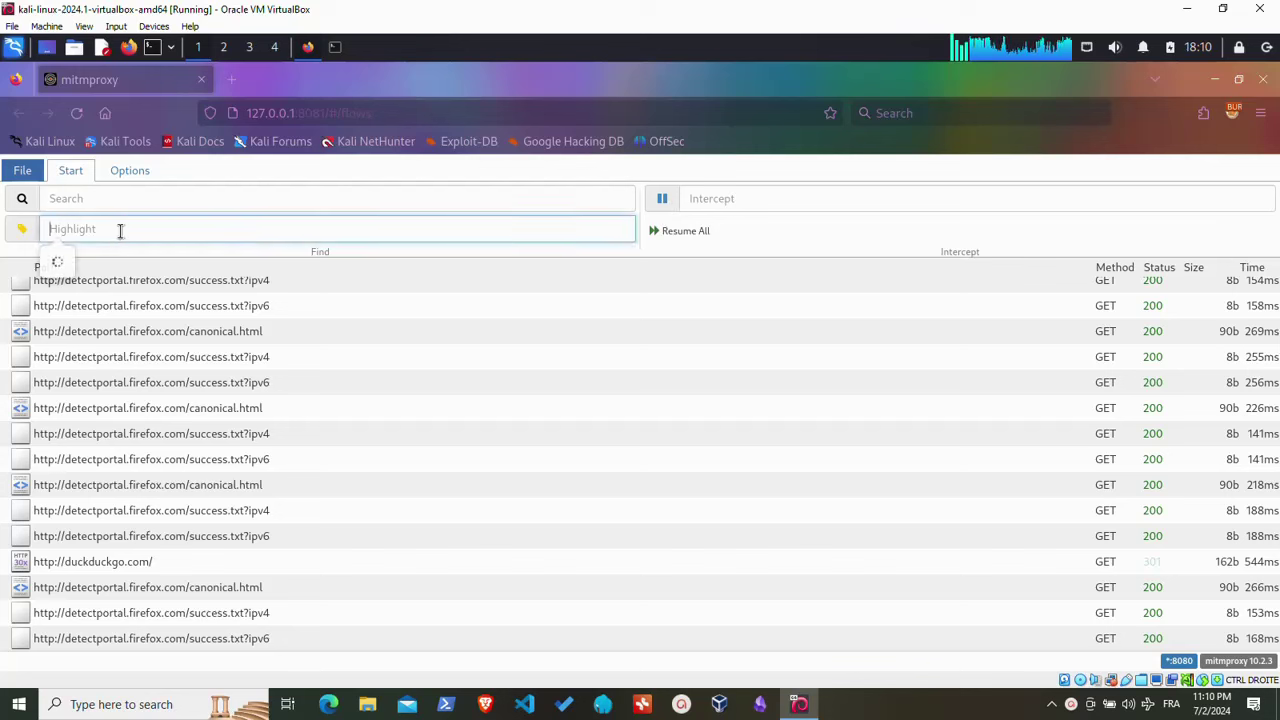
left_click(354, 198)
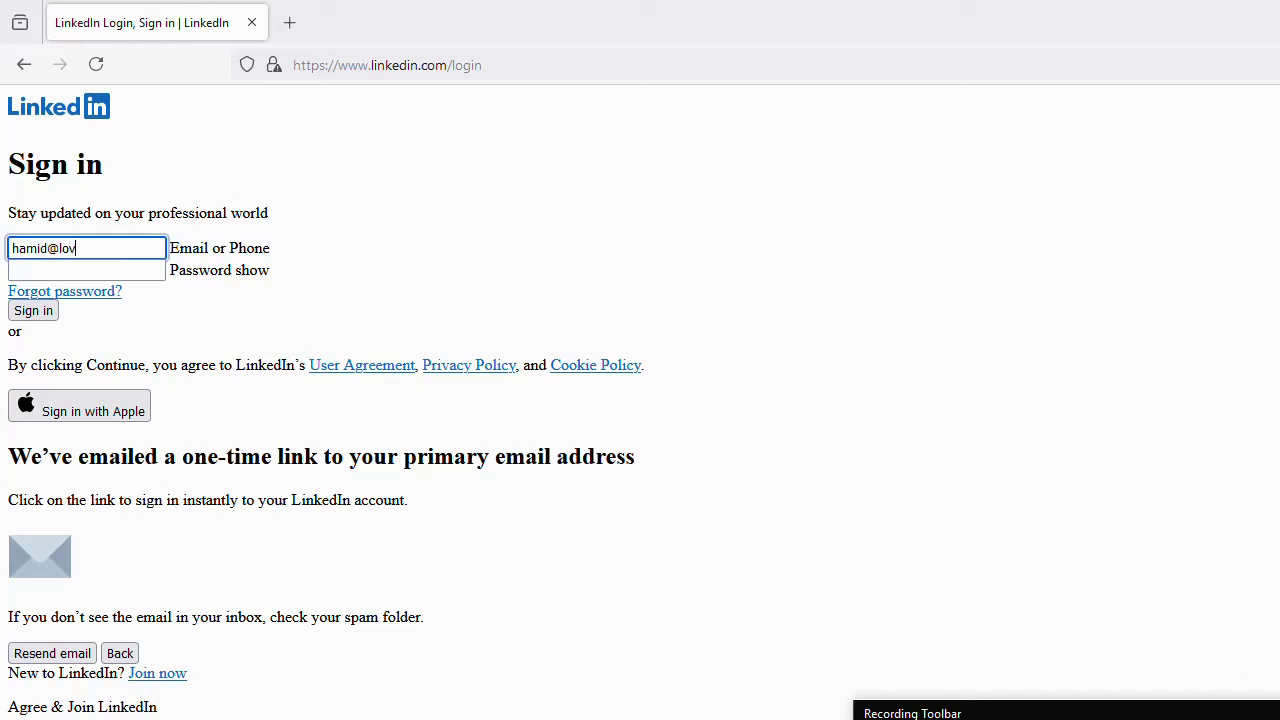
Enter the account password, submit the LinkedIn sign-in, and let Firefox save the login
left_click(86, 270)
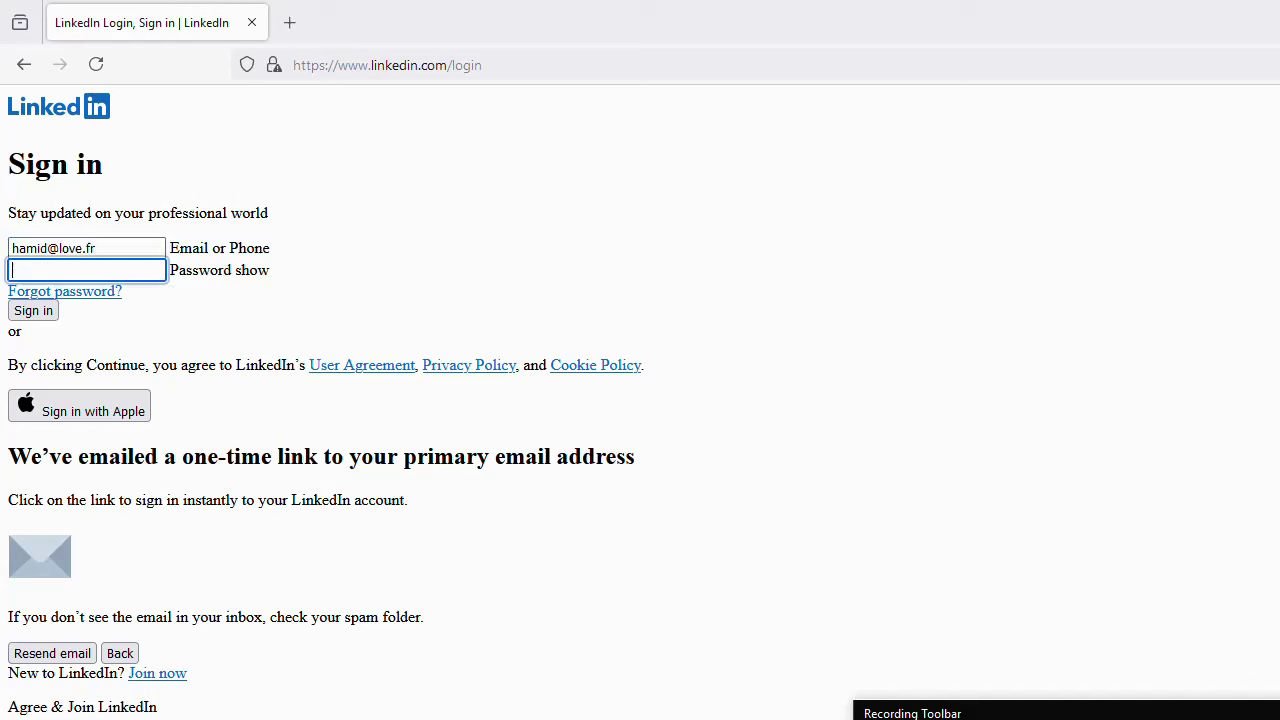
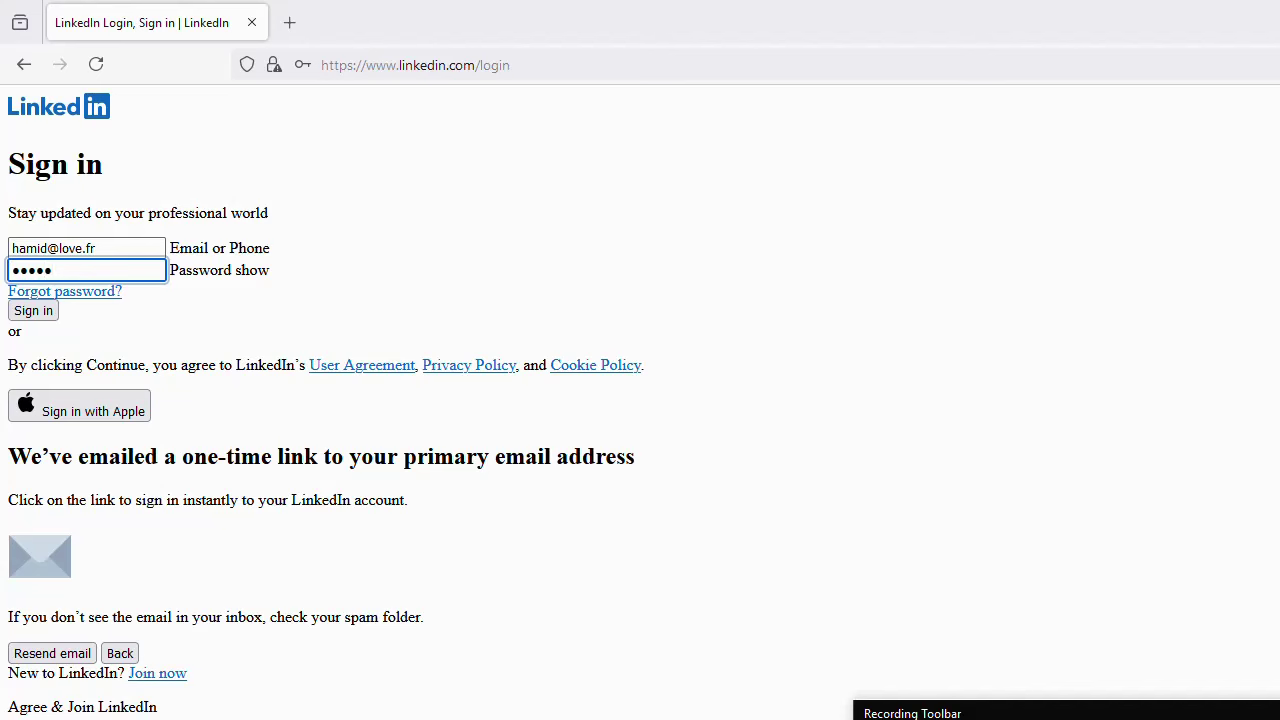
left_click(33, 310)
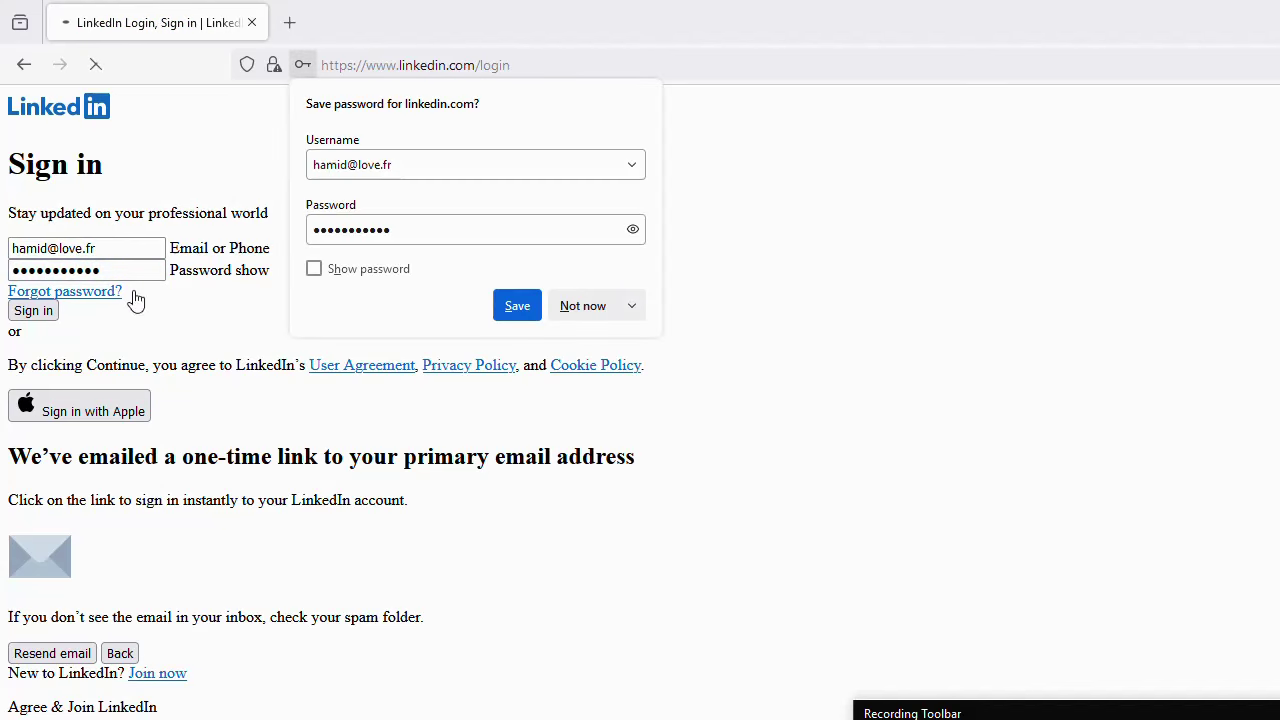
left_click(517, 306)
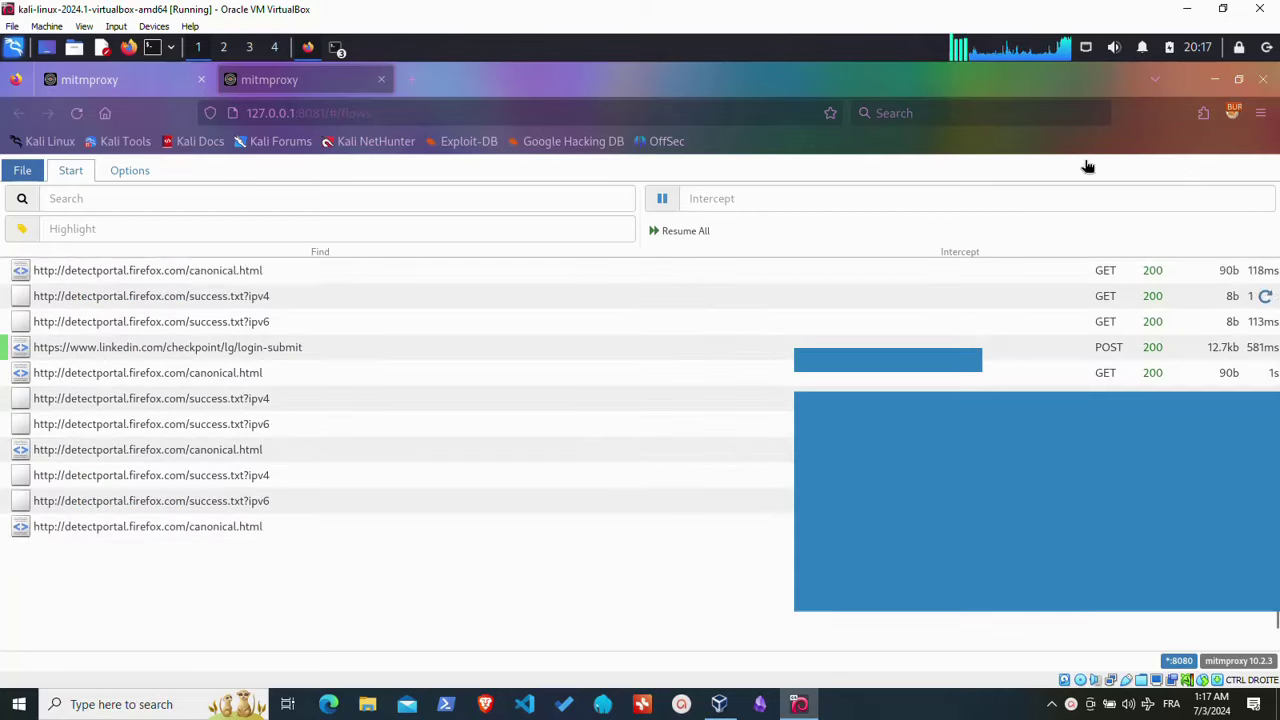
Filter flows by 'linked' and select the login-submit POST's plaintext session_password and session_key values
left_click(129, 196)
type("l")
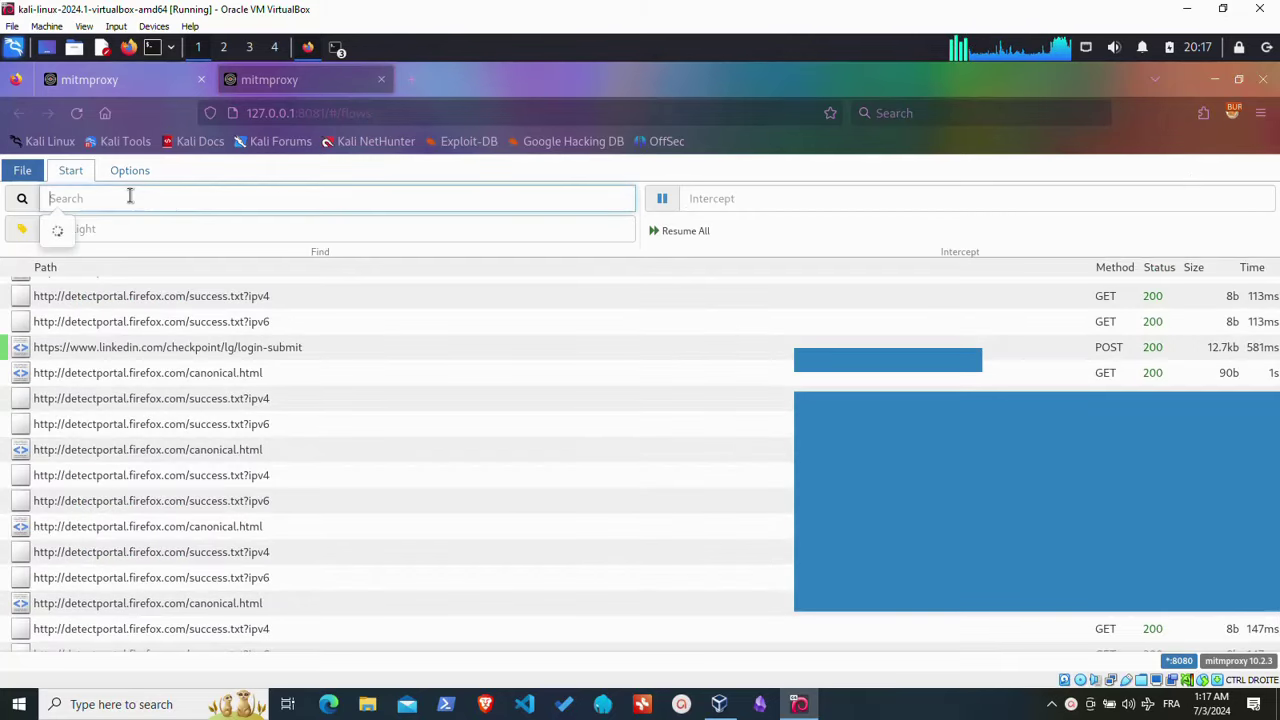
type("inked")
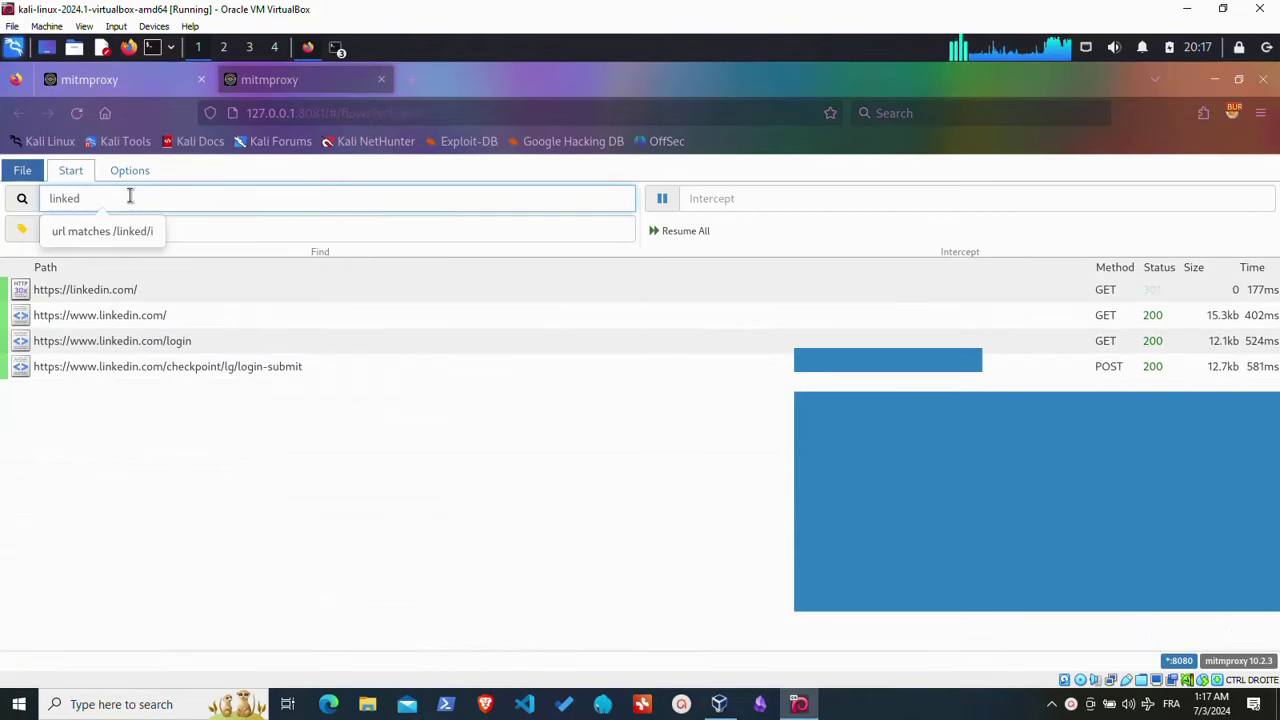
left_click(222, 368)
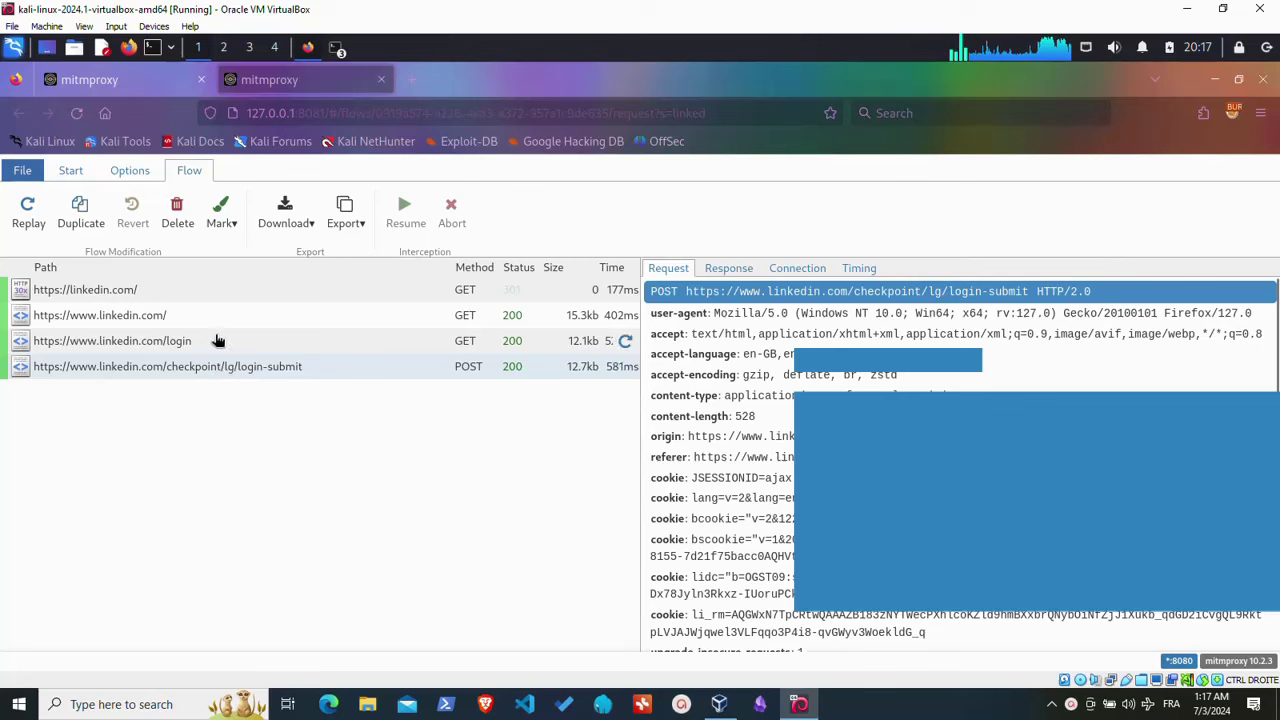
scroll(960, 460, "down", 5)
scroll(960, 460, "down", 5)
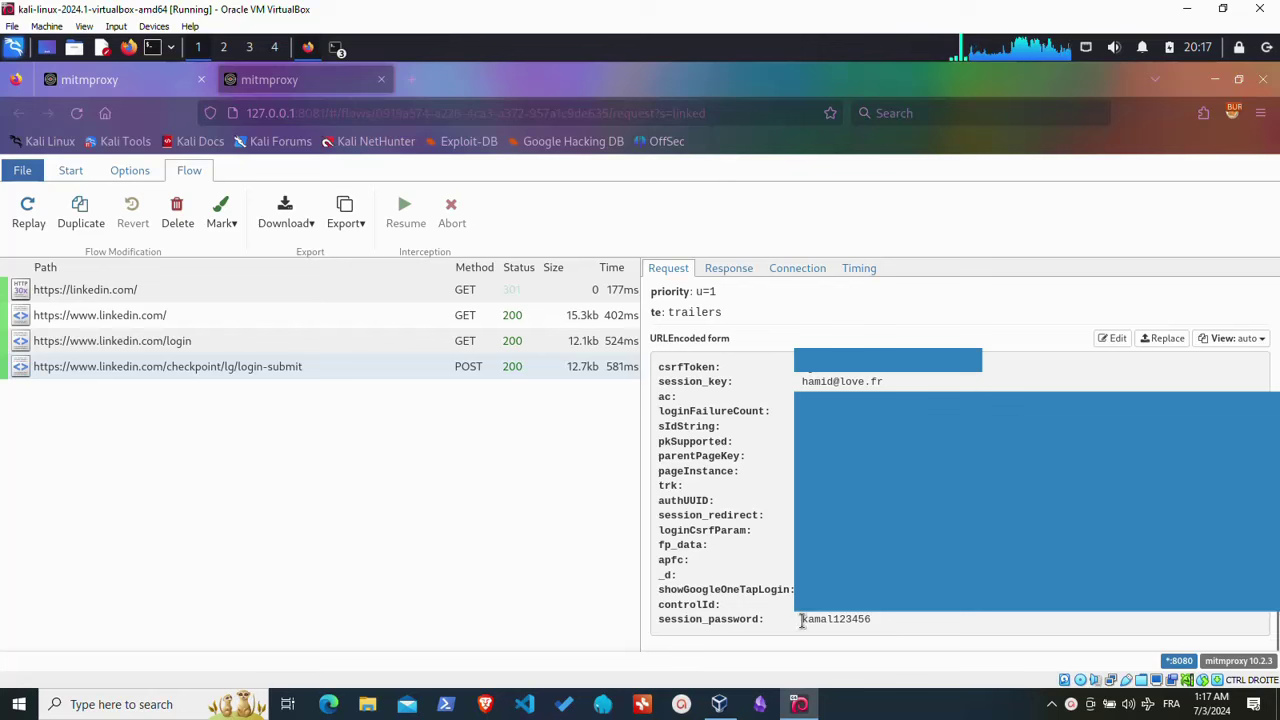
left_click_drag(802, 620, 880, 632)
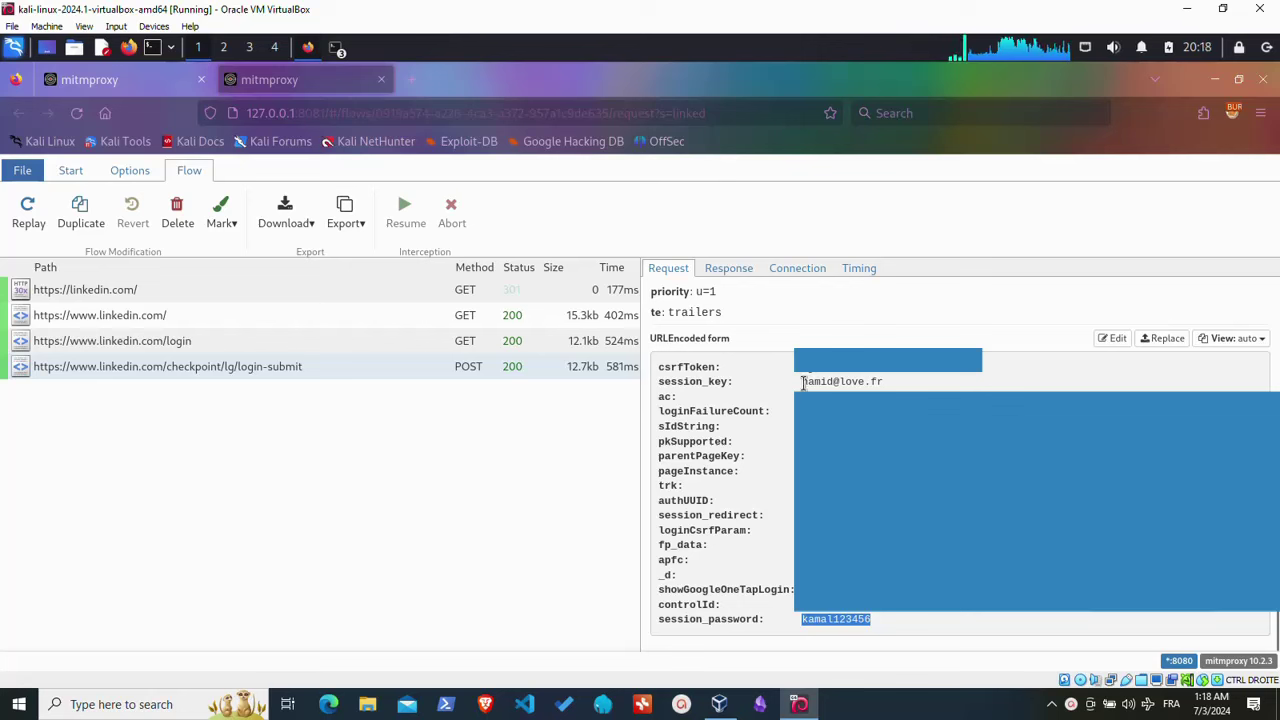
left_click_drag(801, 382, 922, 383)
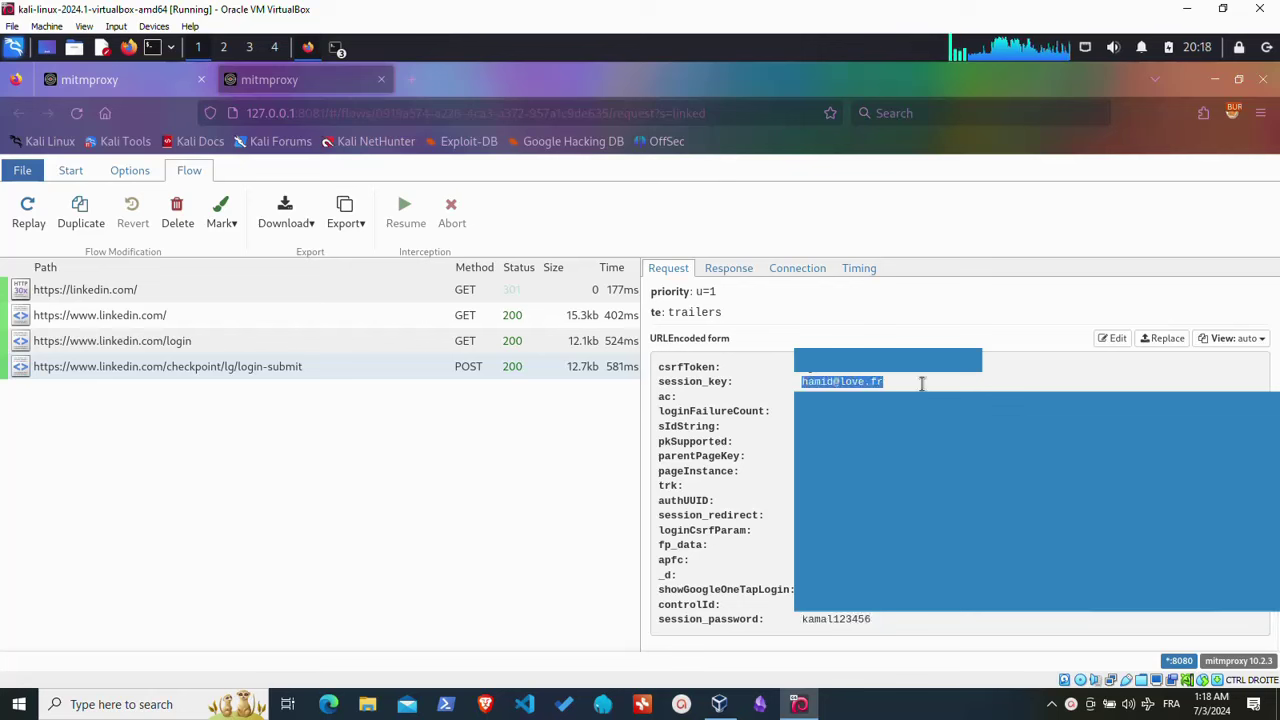